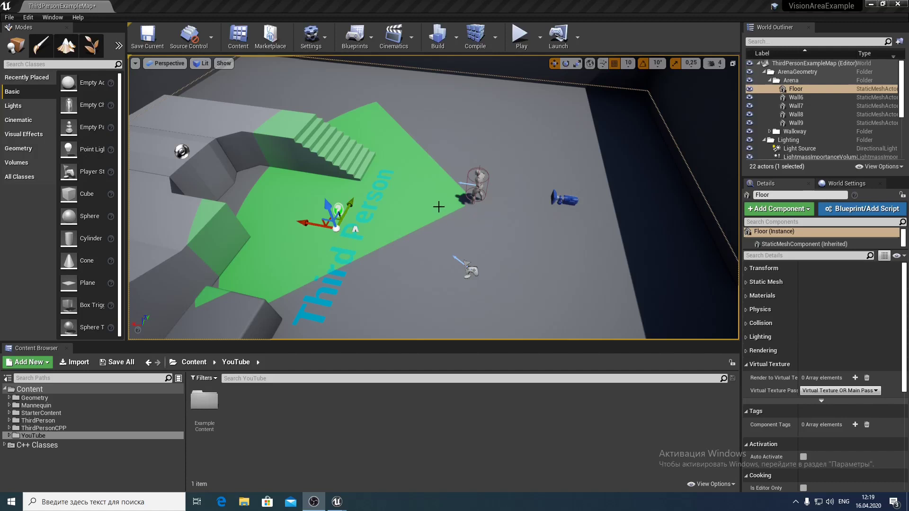
- Narrow the character's vision cone to a 32.39 half angle, 5469.77 external and 146.80 internal radius
right_drag(519, 224, 530, 227)
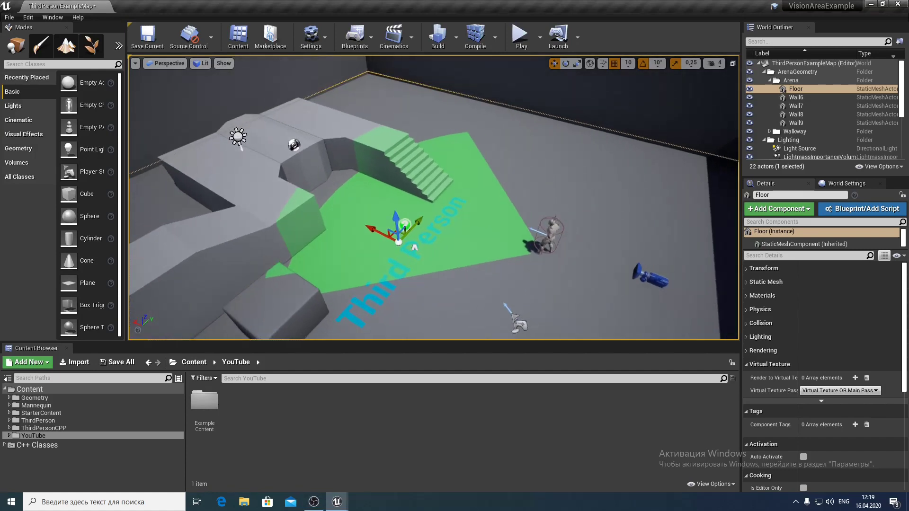
click(510, 211)
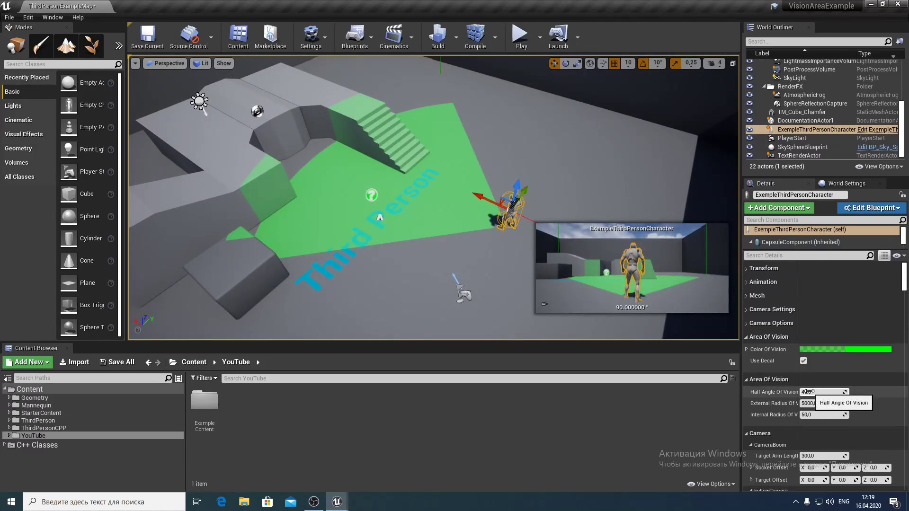
mouse_move(806, 392)
mouse_down()
mouse_move(832, 413)
mouse_move(851, 404)
mouse_up()
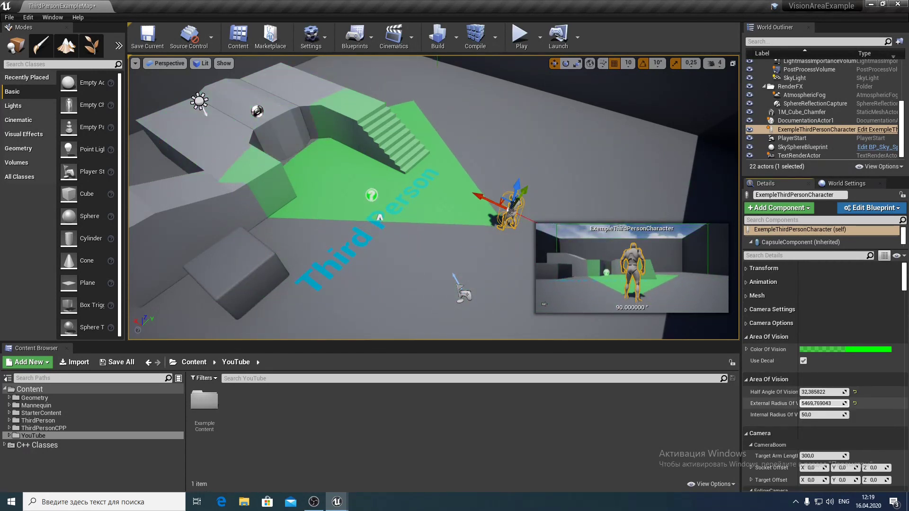
drag(821, 414, 847, 414)
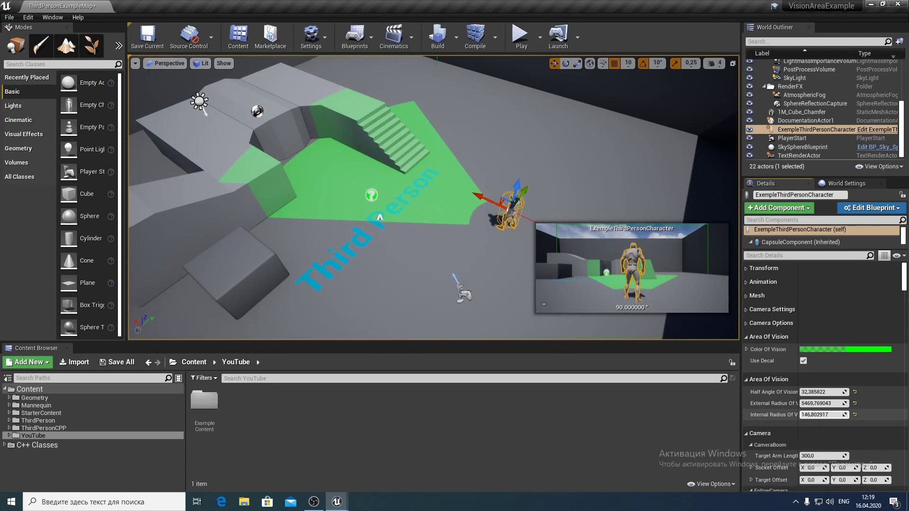
- Recolour the vision cone translucent light blue (alpha 0.446, 61D2FF72) and turn off Use Decal
click(823, 350)
drag(657, 317, 648, 302)
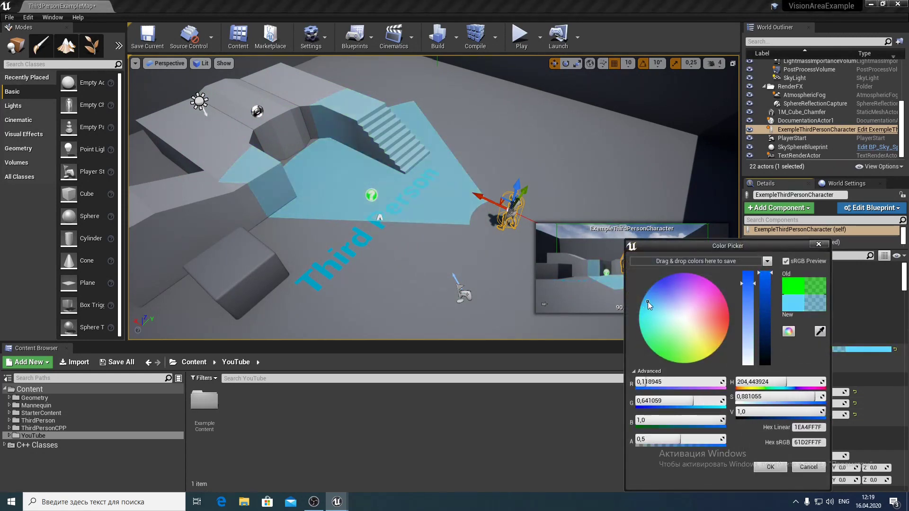
drag(680, 438, 675, 438)
click(765, 467)
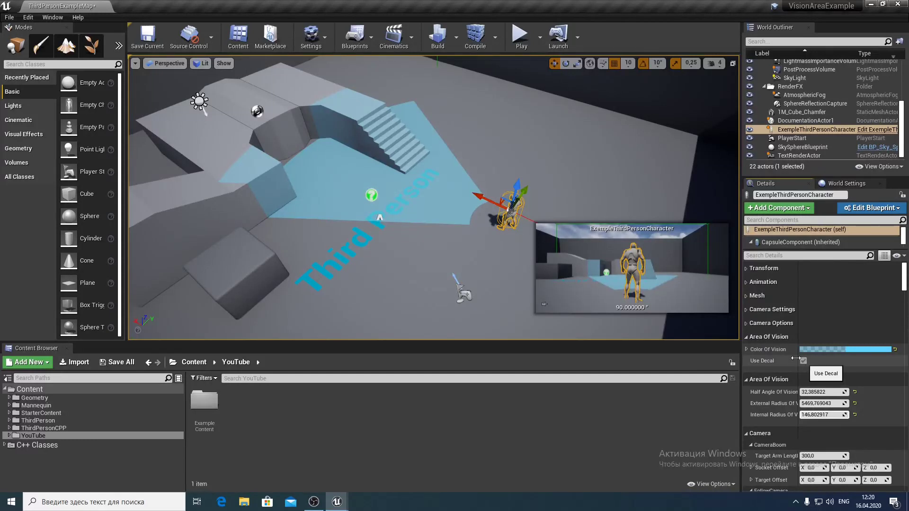
right_drag(426, 213, 449, 204)
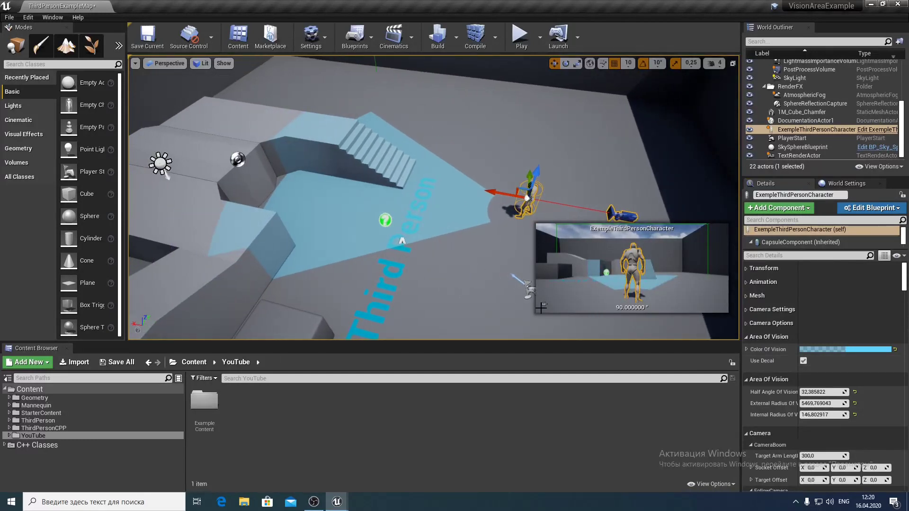
click(803, 361)
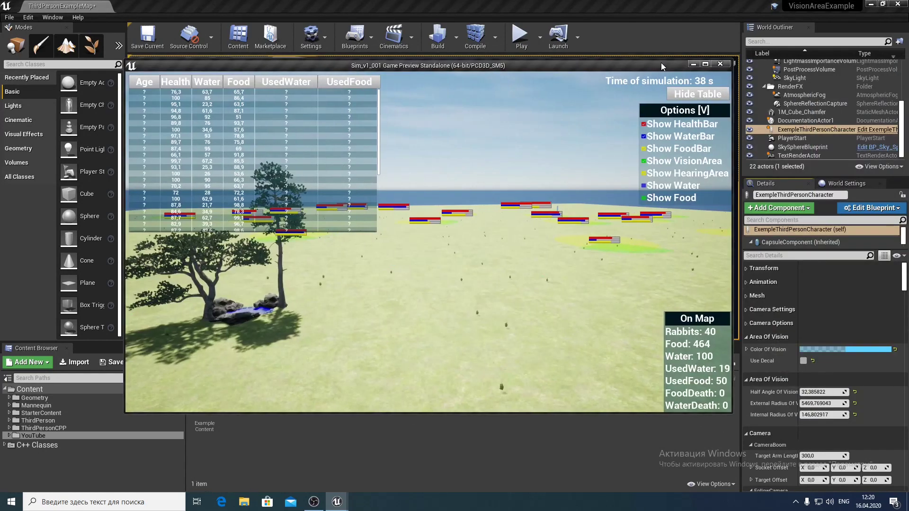
- Maximize the game preview and hide the rabbits' data table
double_click(660, 63)
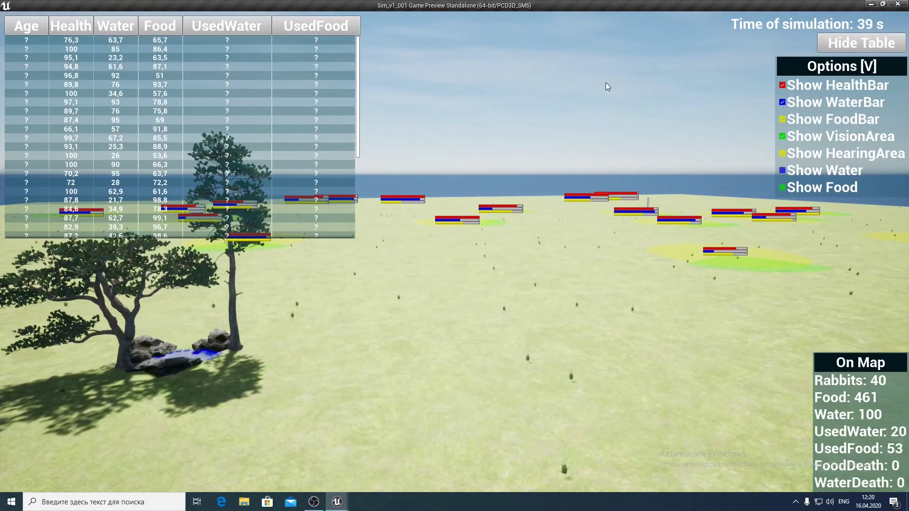
mouse_move(605, 82)
right_down()
mouse_move(663, 119)
mouse_move(608, 134)
right_up()
click(830, 46)
mouse_move(665, 129)
right_down()
mouse_move(675, 129)
mouse_move(604, 143)
mouse_move(687, 192)
right_up()
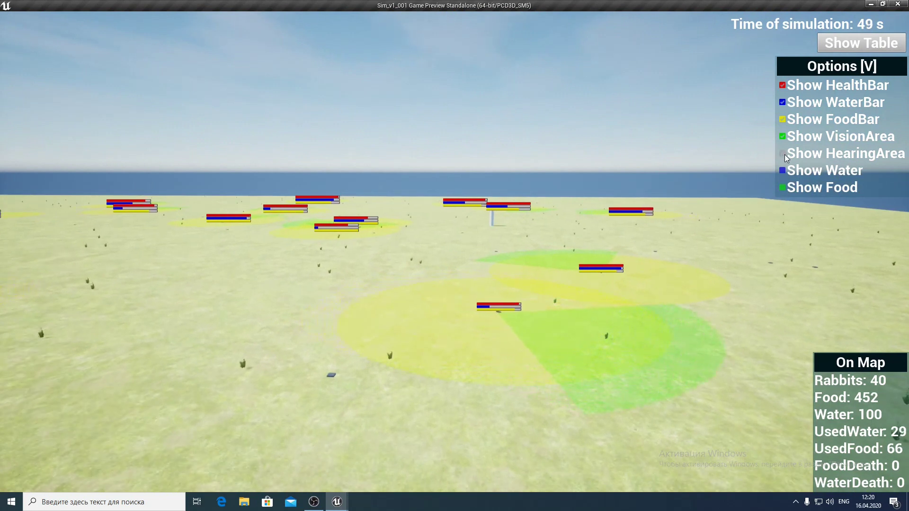
- Hide the yellow hearing-area circles and show the water and food markers
click(783, 153)
right_drag(648, 163, 694, 194)
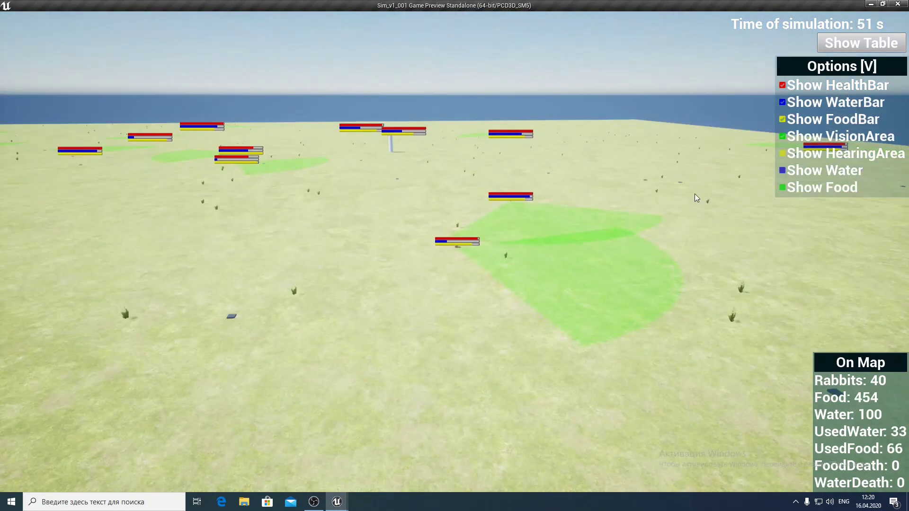
click(782, 170)
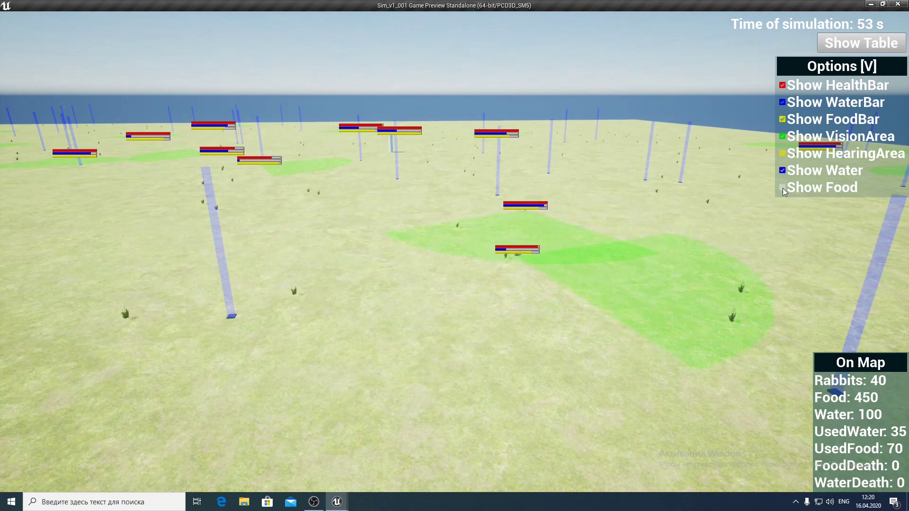
click(782, 188)
right_drag(700, 183, 697, 184)
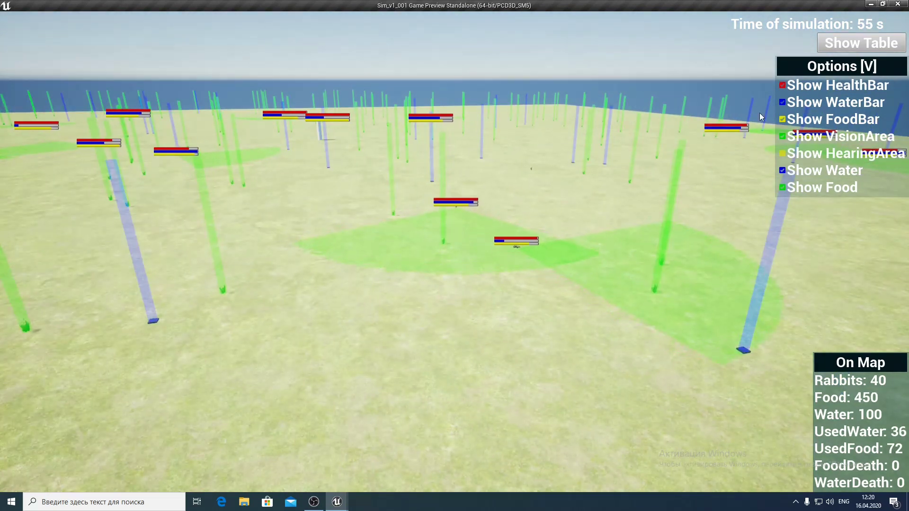
- Hide the options panel and health bars with V, survey the vision cones, then close the preview
key(v)
right_drag(643, 149, 632, 157)
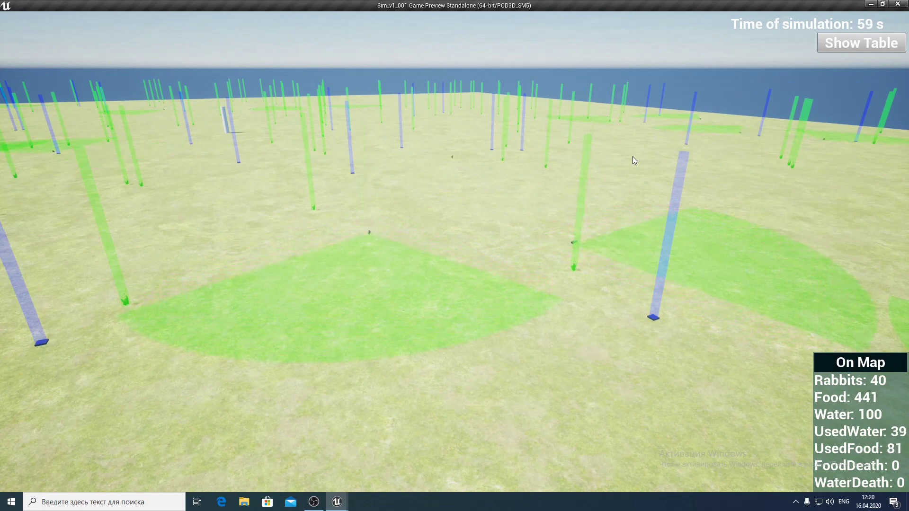
mouse_move(557, 167)
right_down()
mouse_move(653, 187)
mouse_move(773, 186)
right_up()
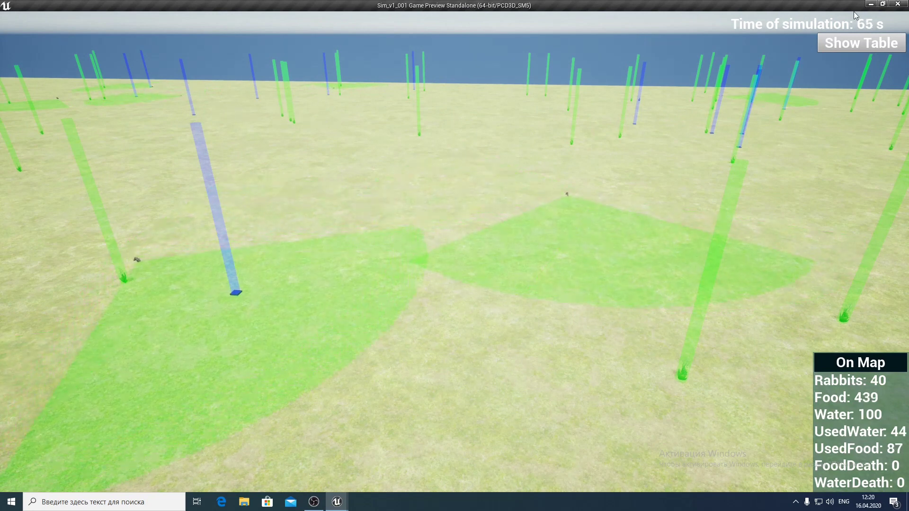
click(897, 5)
- Launch Unreal Engine and pick the Third Person template from the Games category
click(869, 4)
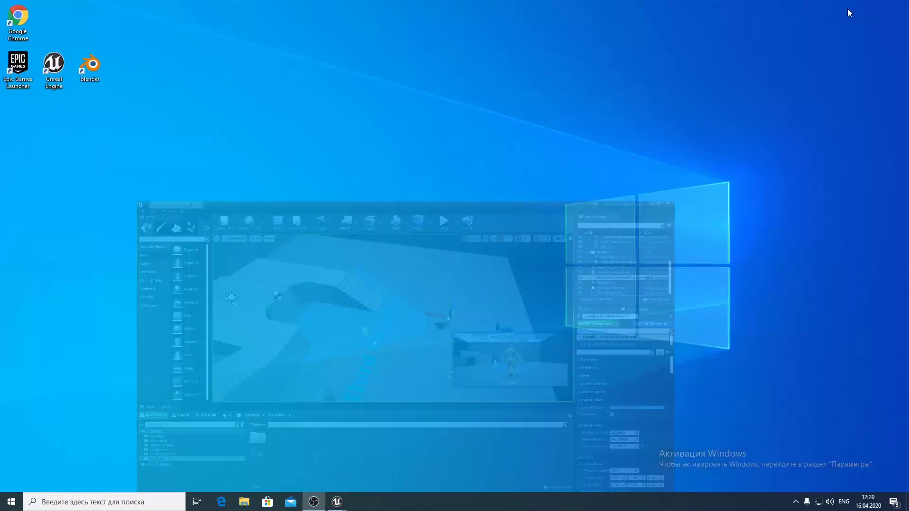
double_click(63, 82)
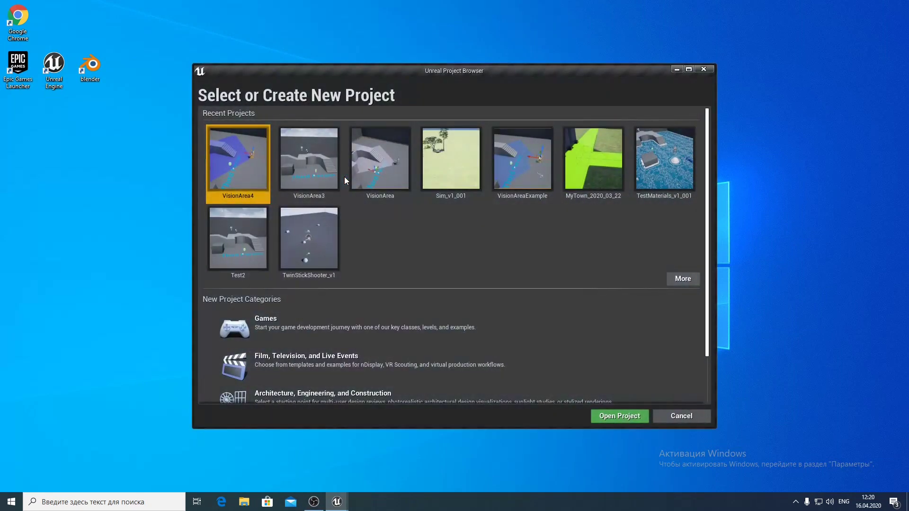
click(270, 347)
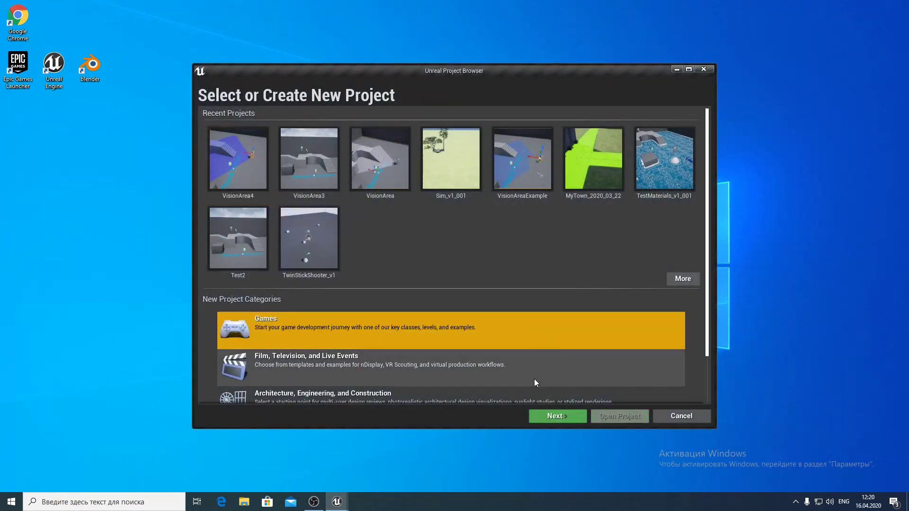
click(546, 411)
click(255, 183)
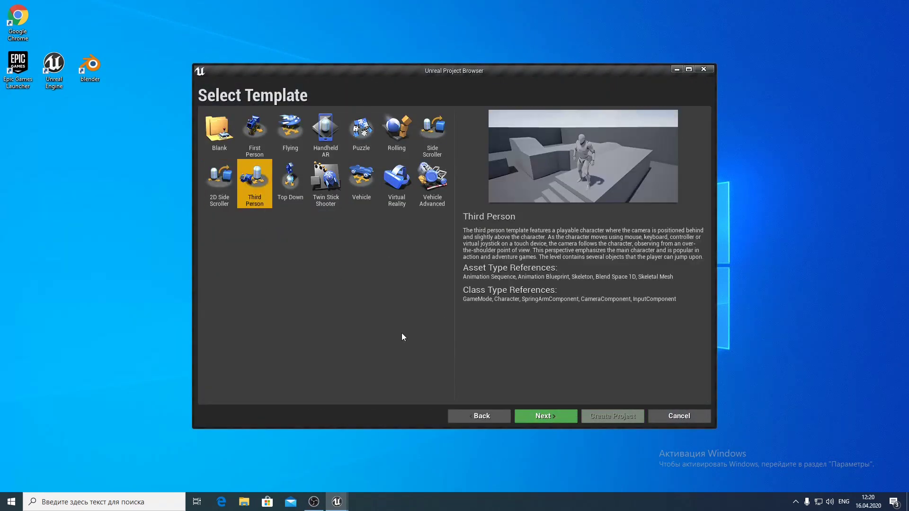
click(547, 417)
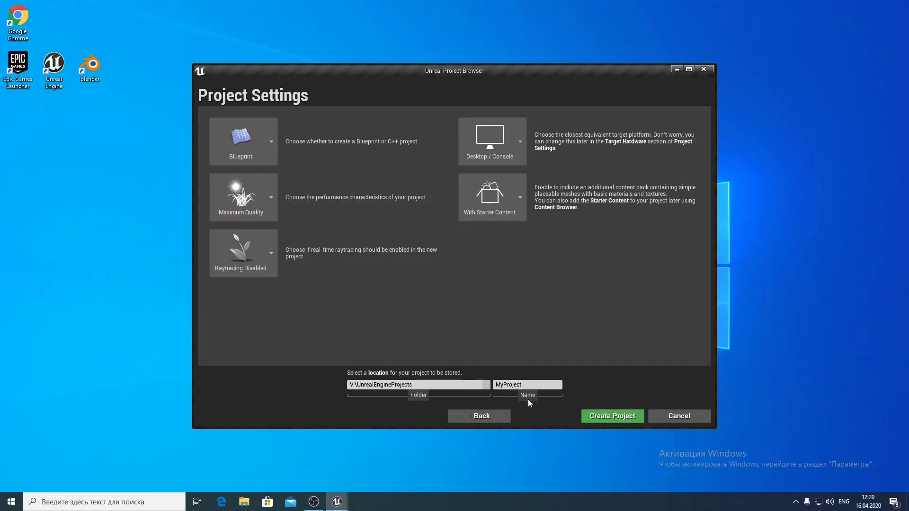
- Name the project VisionArea5 and create it
click(528, 383)
text(VisionAi)
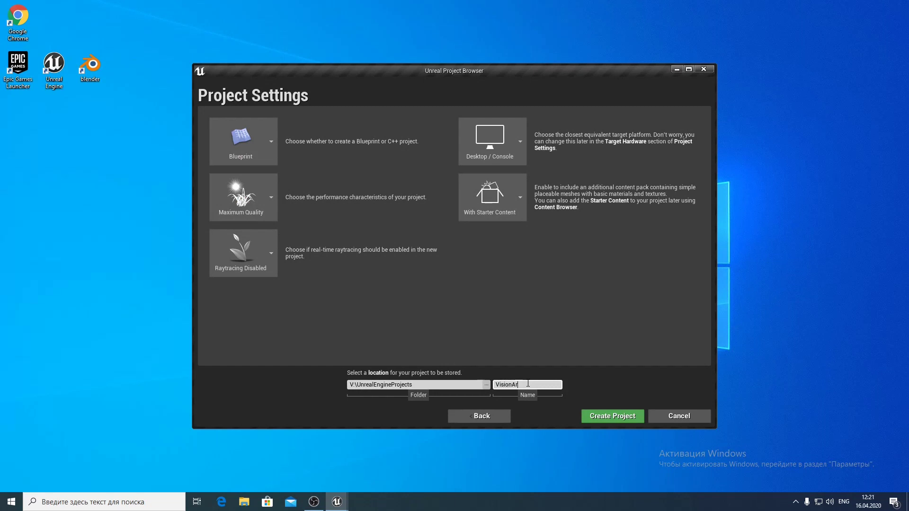
text(ea)
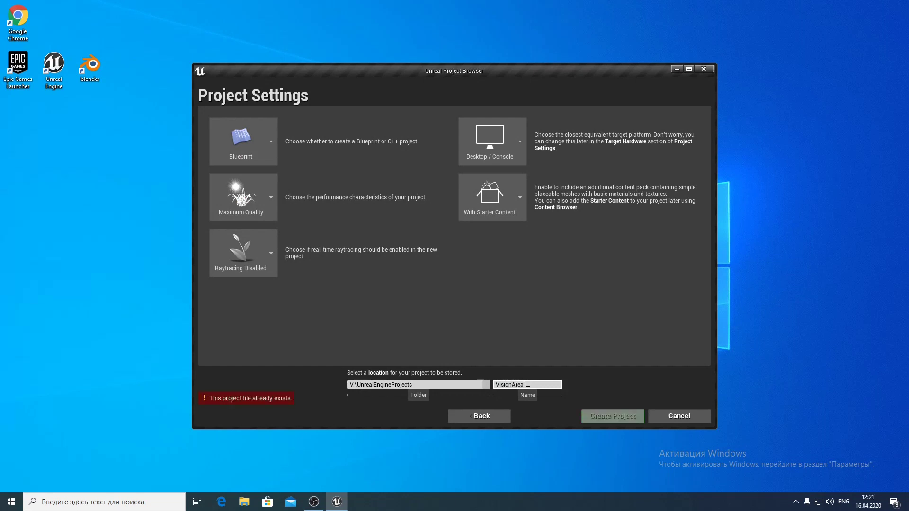
text(5)
click(595, 416)
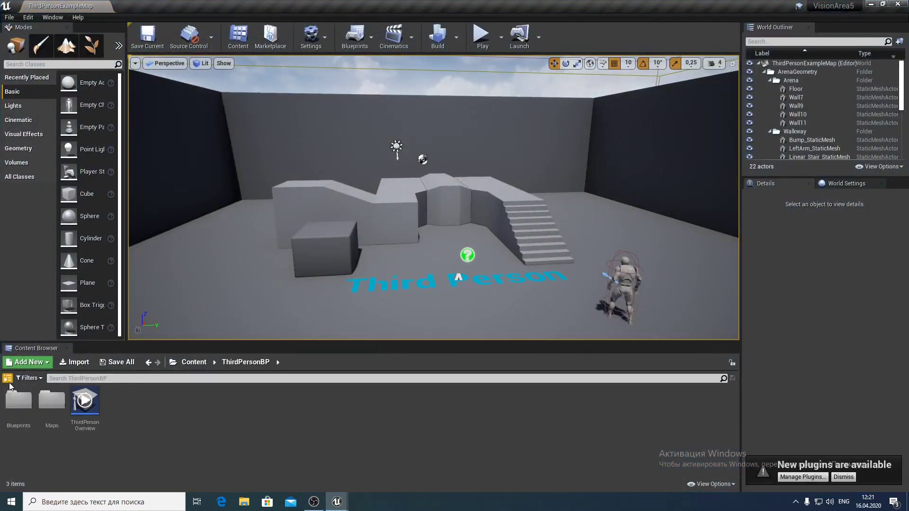
- Create a MyContent folder in the Content root and open it
click(7, 378)
click(29, 389)
right_click(405, 407)
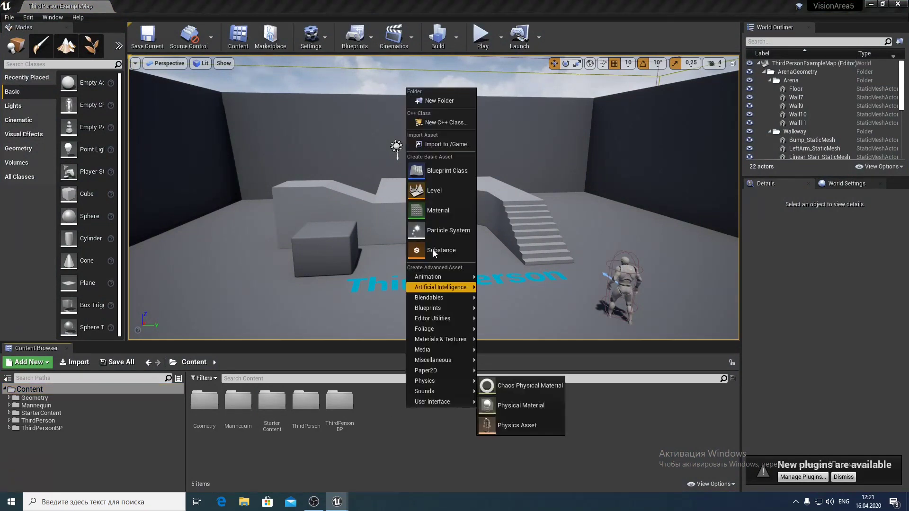
click(439, 100)
text(MyContent)
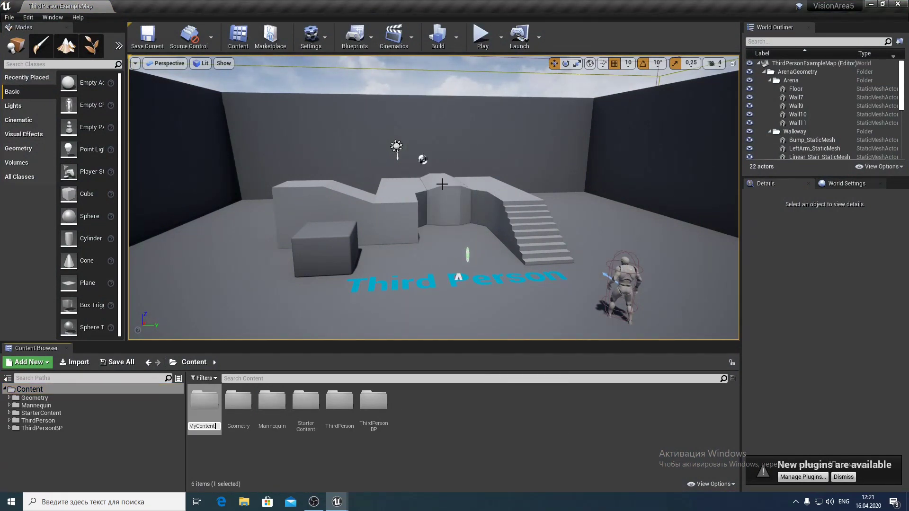
key(Return)
double_click(272, 401)
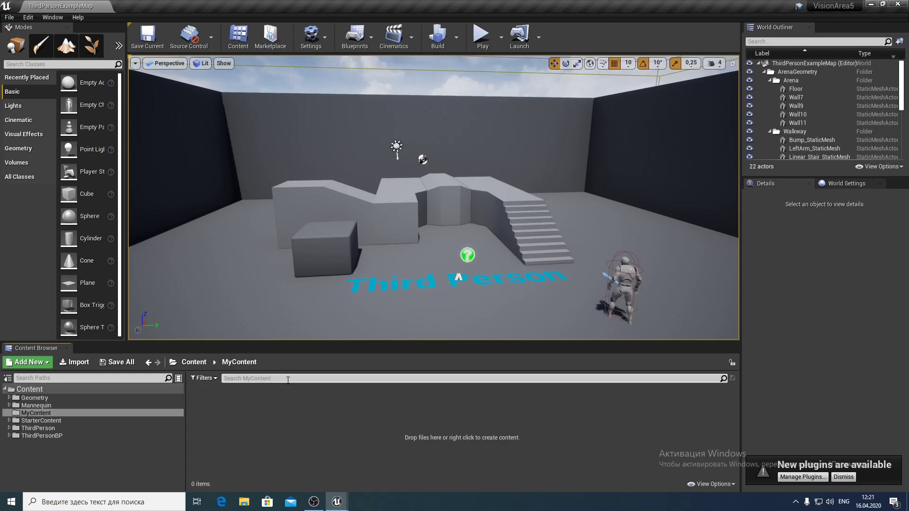
- Add a Materials folder inside MyContent
right_click(285, 418)
click(338, 112)
text(Materia)
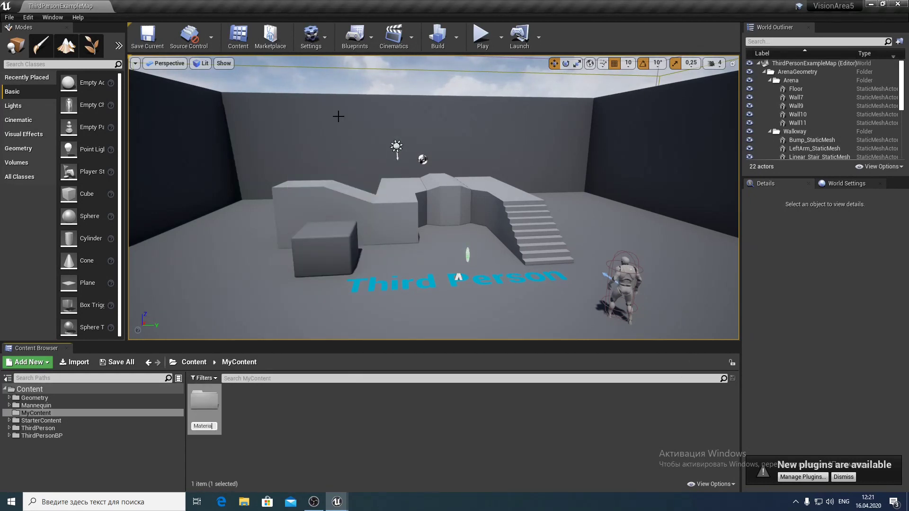
text(ls)
key(Return)
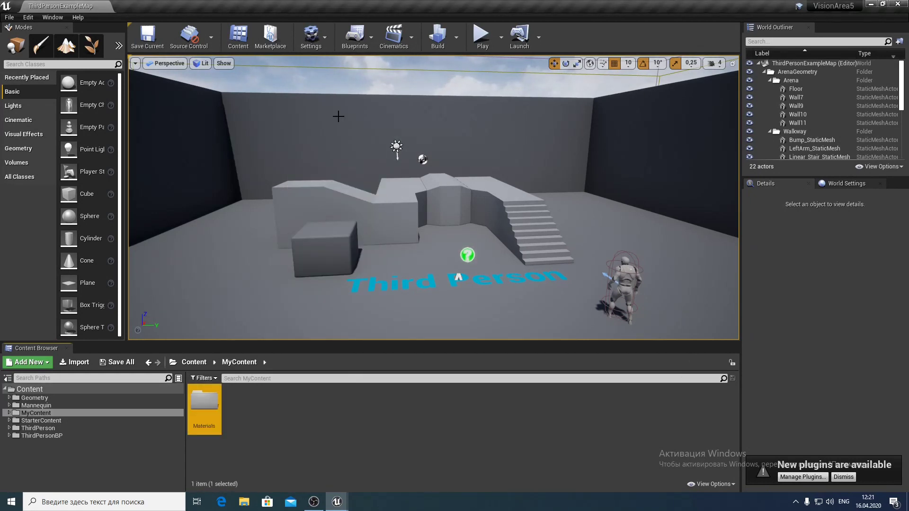
key(Return)
- Create a new material named M_VisionArea in the Materials folder
right_click(224, 407)
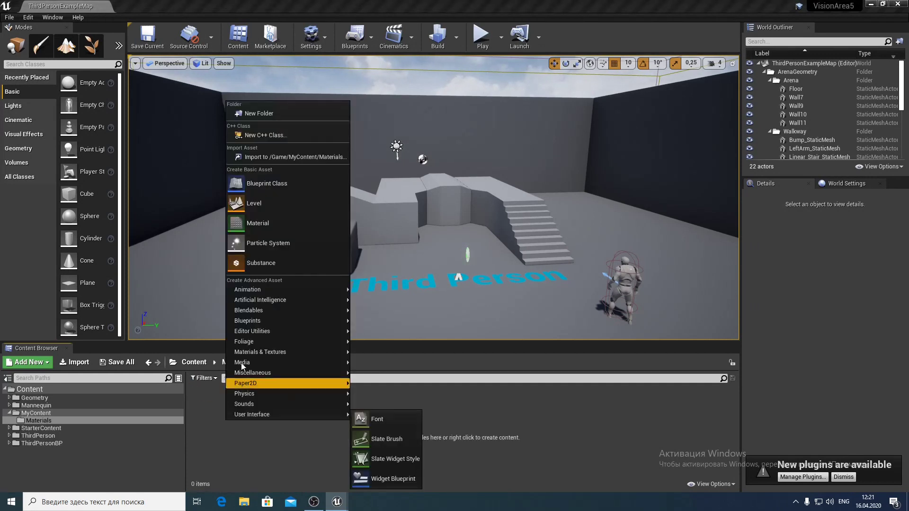
click(249, 226)
text(M_VisionA)
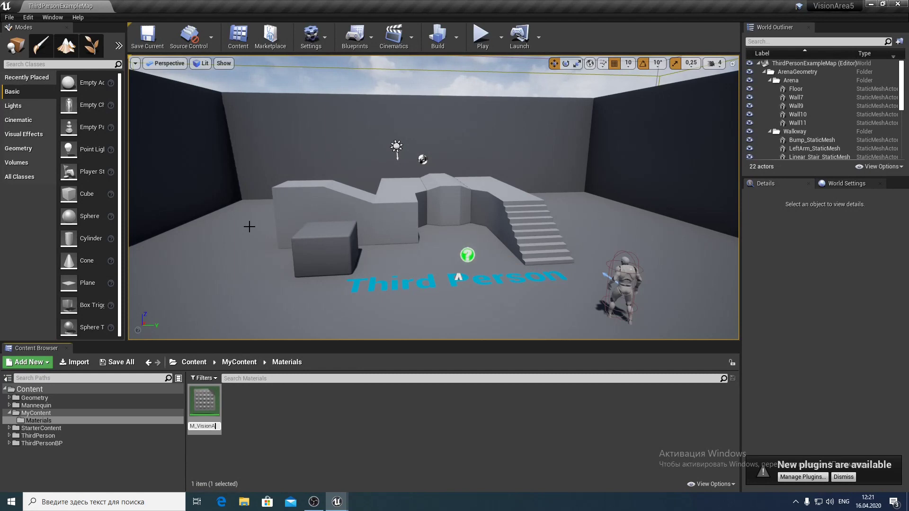
key(Return)
key(Return)
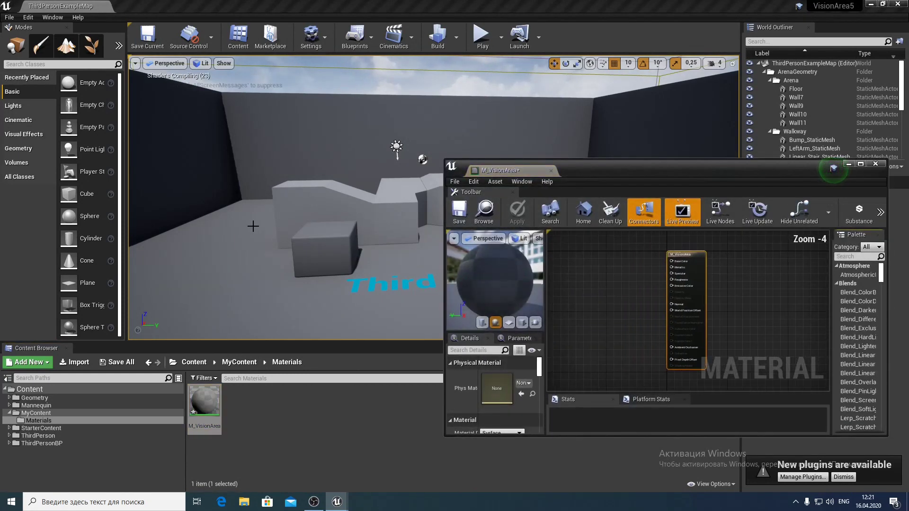
- Set the material's Blend Mode to Translucent
click(859, 164)
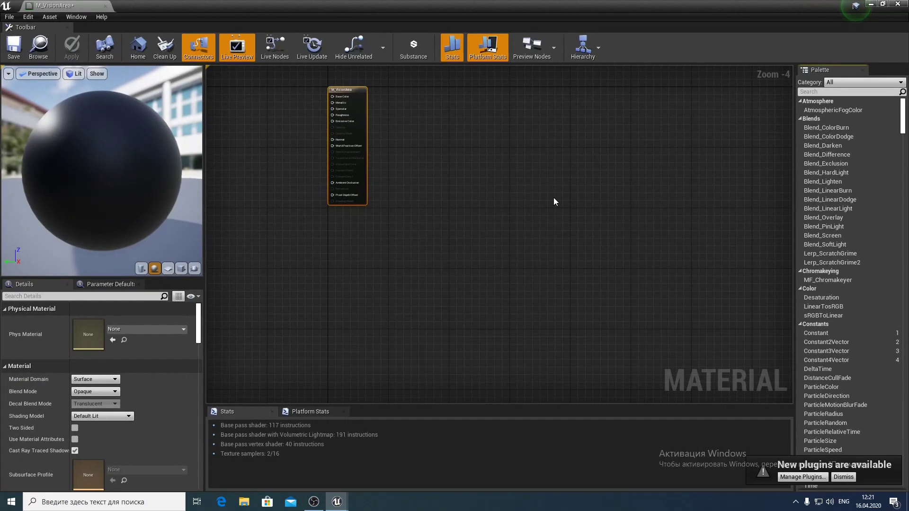
click(106, 392)
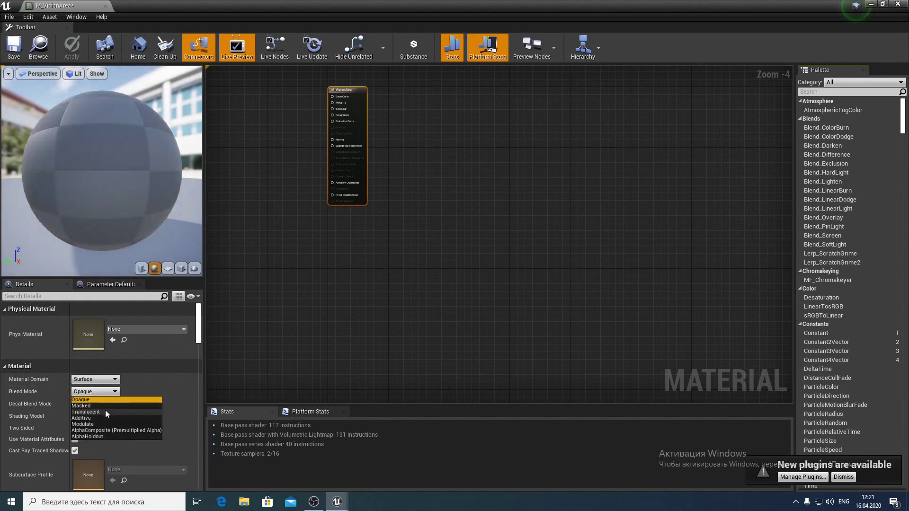
click(105, 412)
right_drag(234, 296, 384, 384)
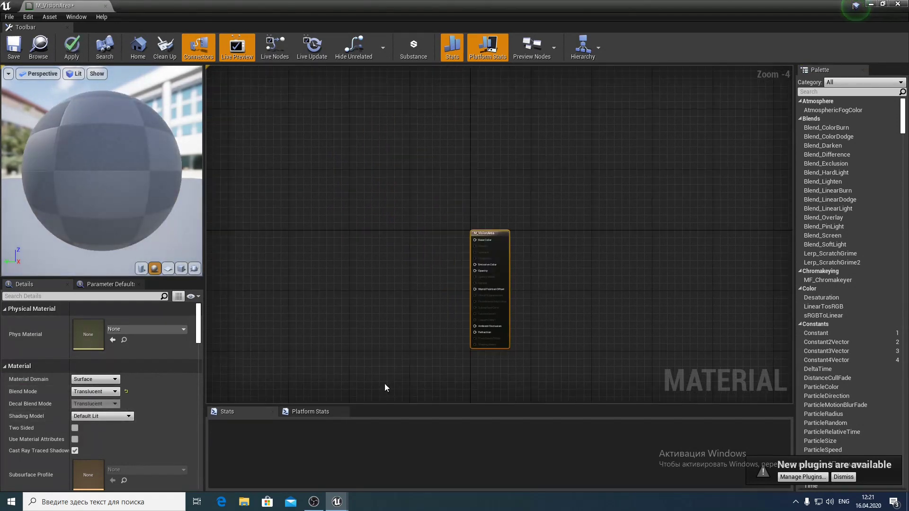
scroll(425, 272, up, 4)
- Promote the Base Color input to a vector parameter named BaseColor
right_click(570, 170)
click(586, 183)
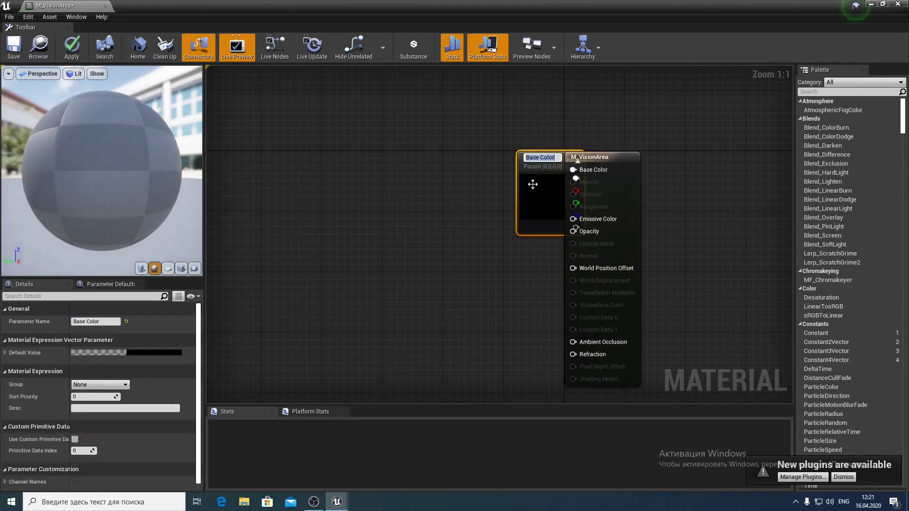
drag(531, 176, 408, 143)
click(86, 321)
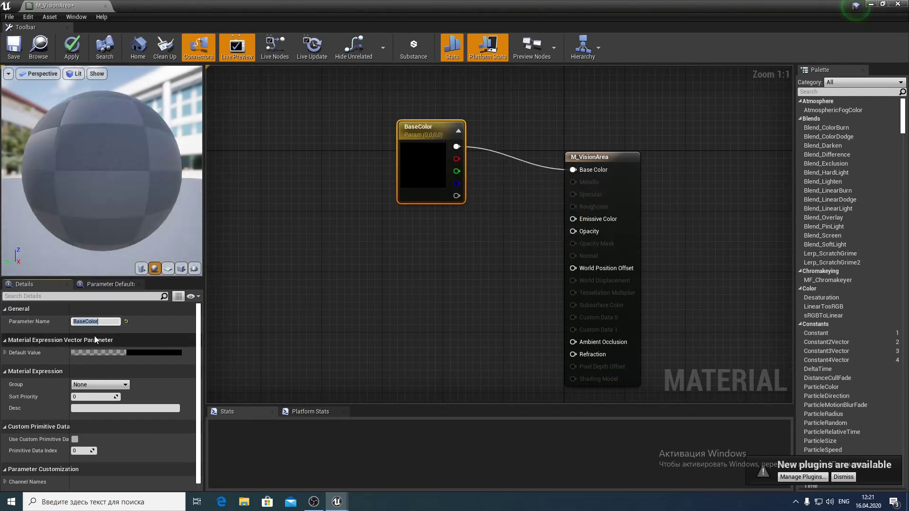
key(Delete)
key(Return)
- Give BaseColor a green default value of (0, 1, 0, 1)
click(5, 353)
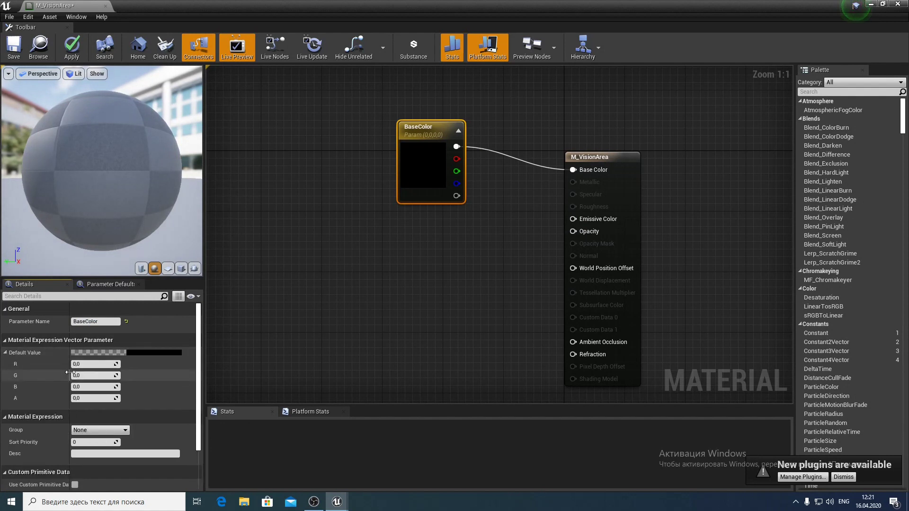
text(1)
click(93, 398)
text(1)
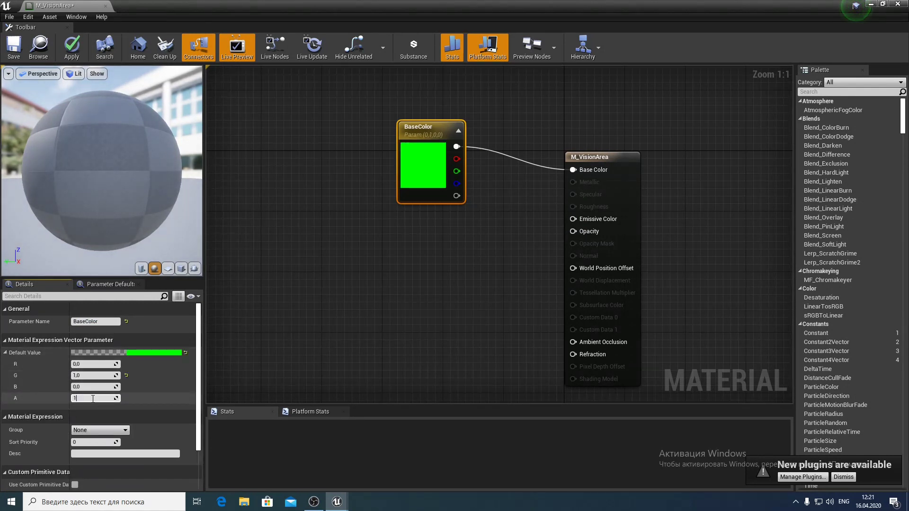
key(Return)
click(354, 256)
- Add a RadialGradientExponential node in empty graph space below BaseColor
right_drag(354, 256, 452, 315)
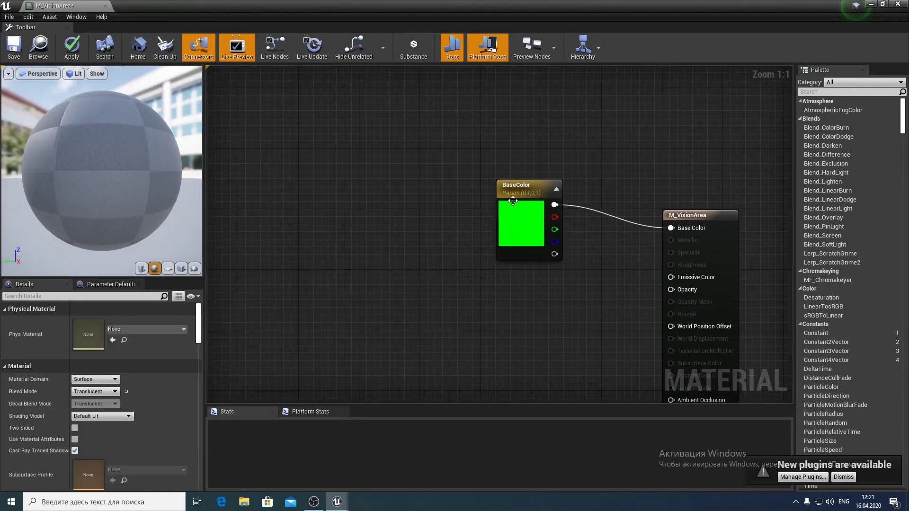
drag(518, 197, 483, 144)
right_drag(483, 144, 569, 113)
scroll(491, 250, down, 1)
right_drag(432, 300, 349, 233)
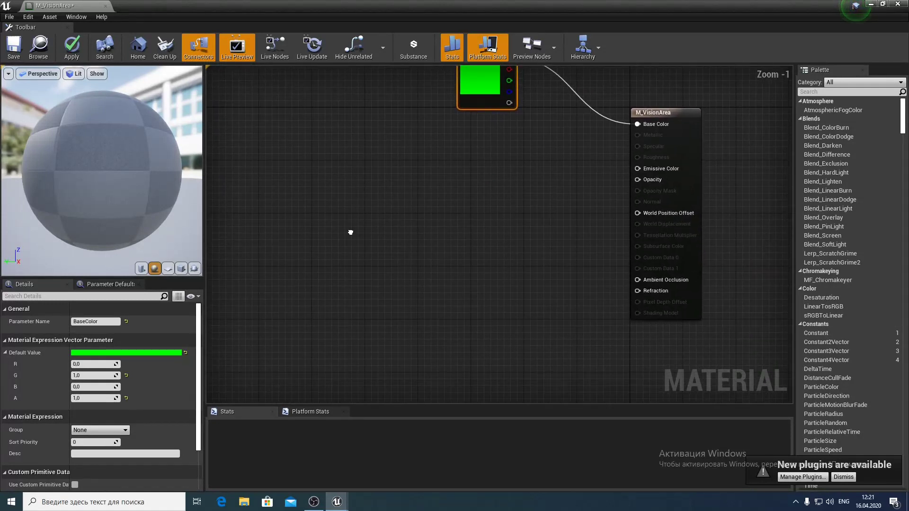
right_click(351, 235)
text(radi)
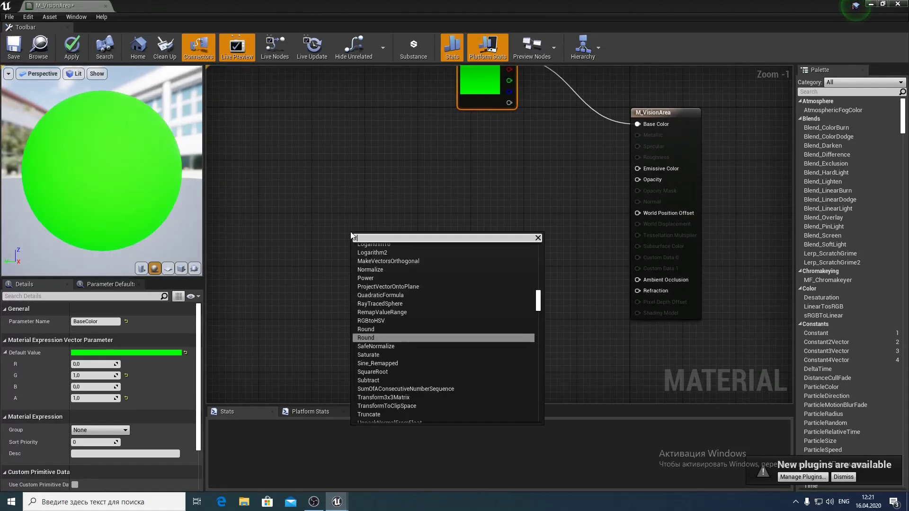
text(al)
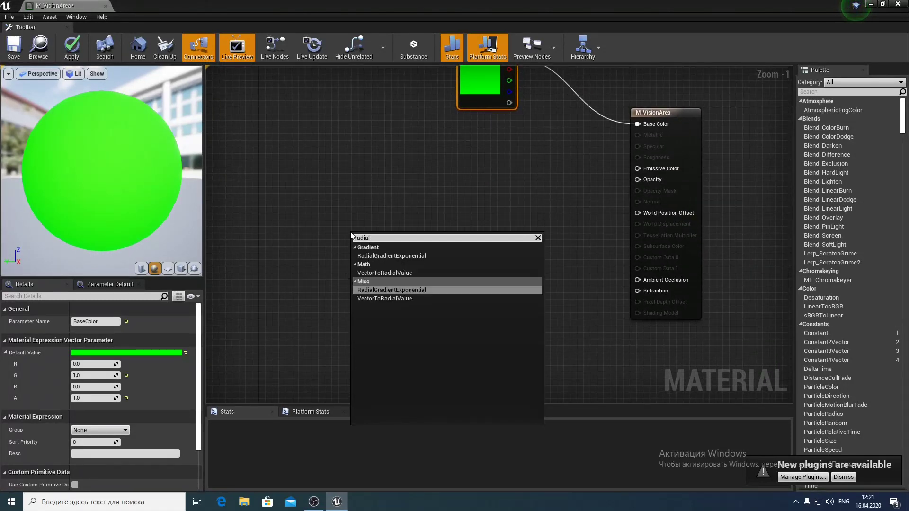
click(428, 290)
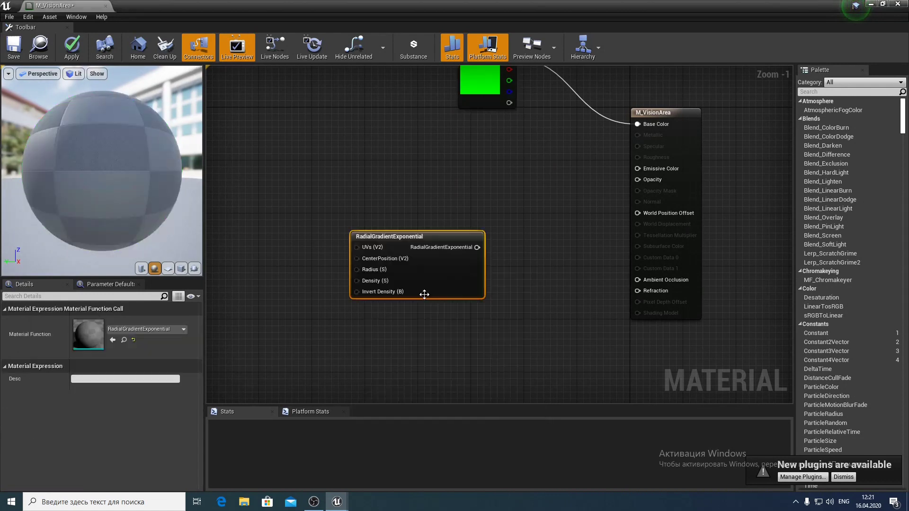
right_drag(421, 210, 534, 211)
drag(470, 188, 318, 226)
- Feed the gradient into a new Multiply node and preview the Multiply on the plane
drag(429, 240, 526, 258)
text(*)
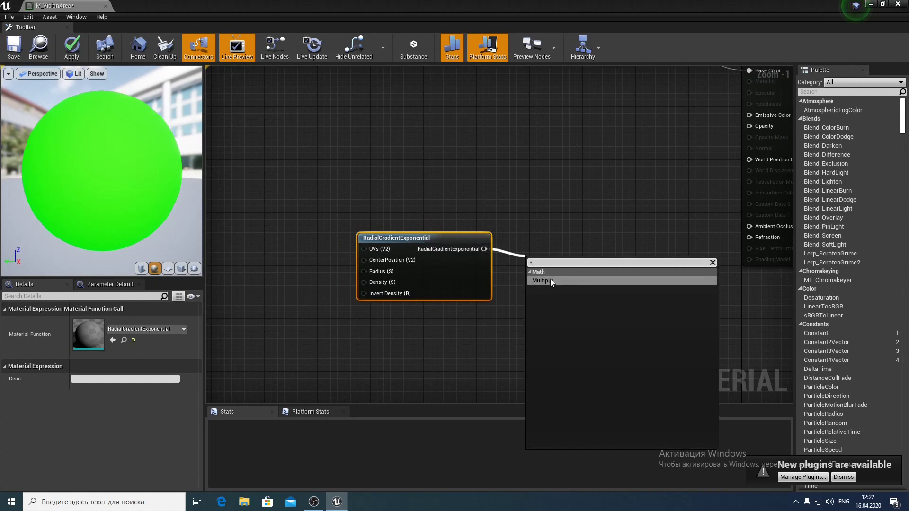
click(550, 280)
right_click(549, 262)
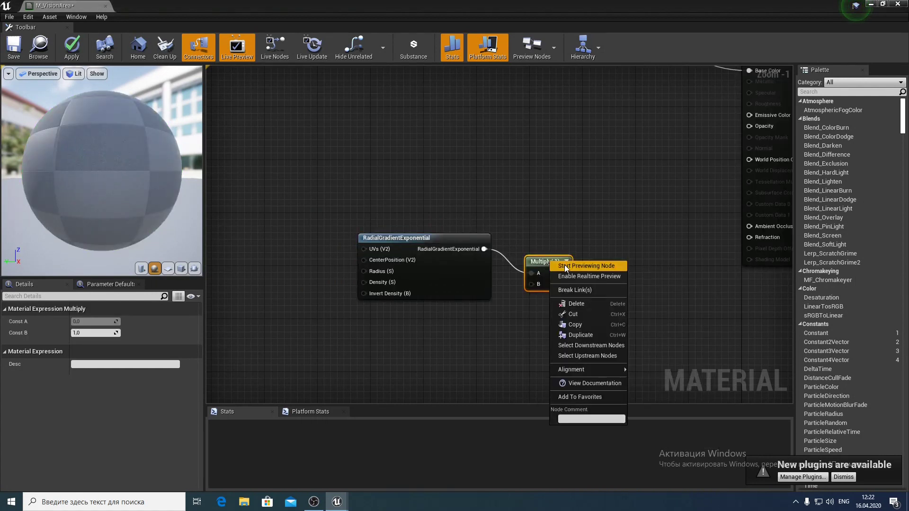
click(564, 265)
click(168, 268)
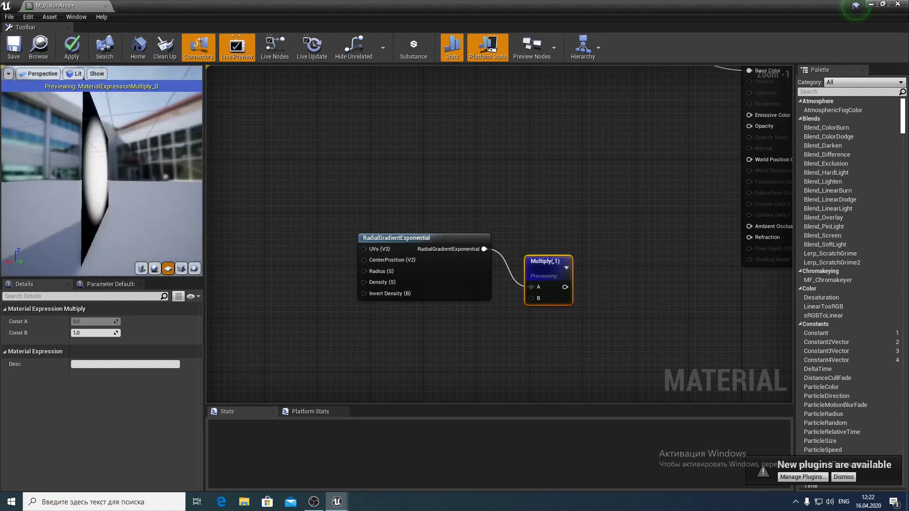
drag(102, 180, 151, 180)
right_drag(416, 206, 469, 192)
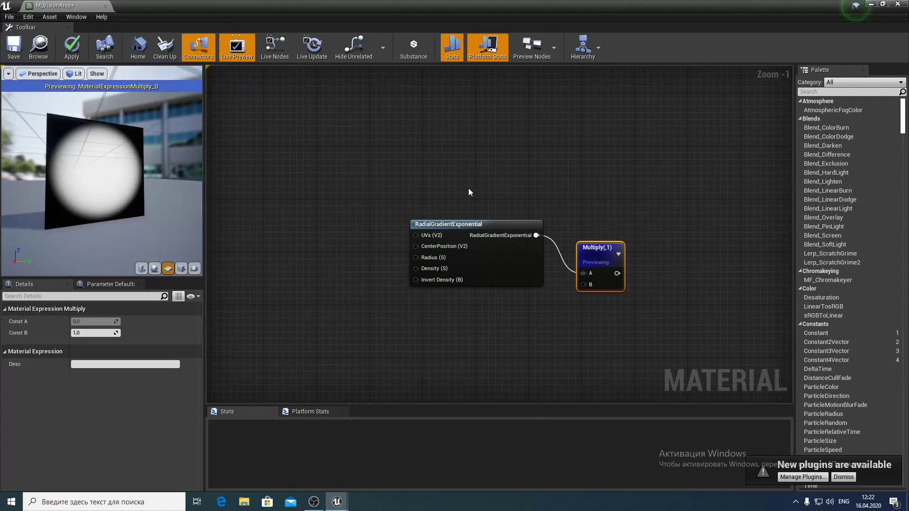
scroll(469, 192, down, 2)
mouse_move(470, 185)
mouse_down()
mouse_move(573, 249)
mouse_move(497, 231)
mouse_up()
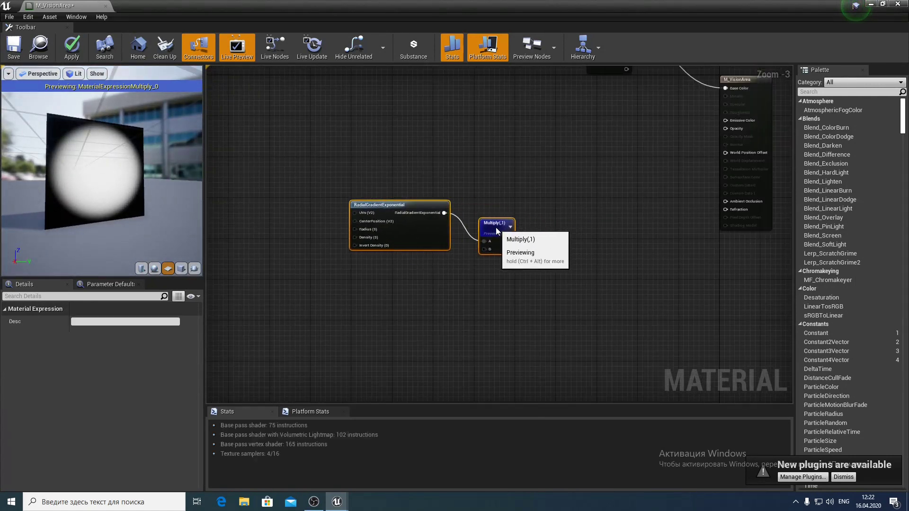
- Promote the gradient's Radius to a parameter named ExternalRadius with default 0.5
click(421, 271)
scroll(407, 257, up, 2)
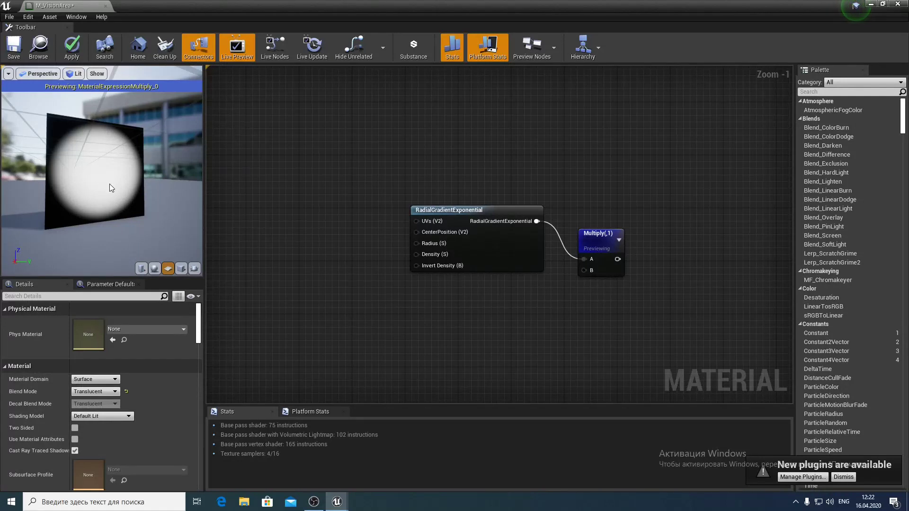
right_click(416, 243)
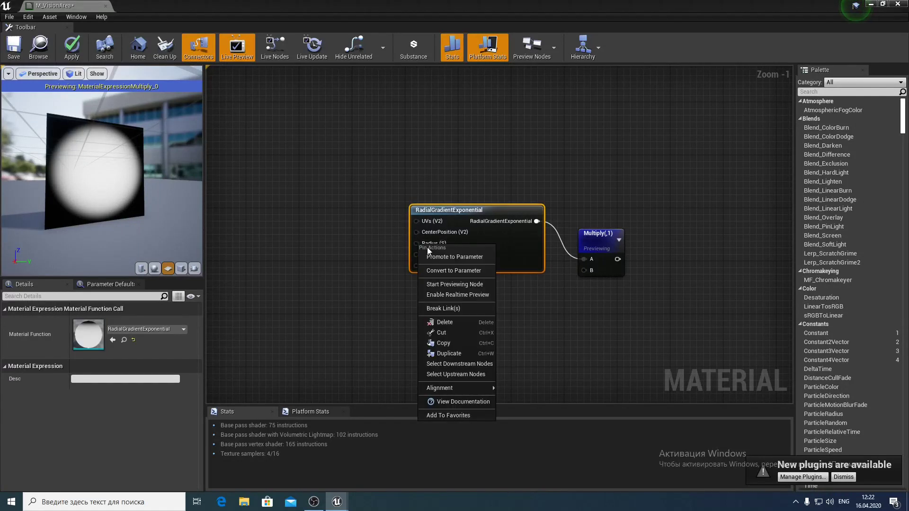
click(432, 255)
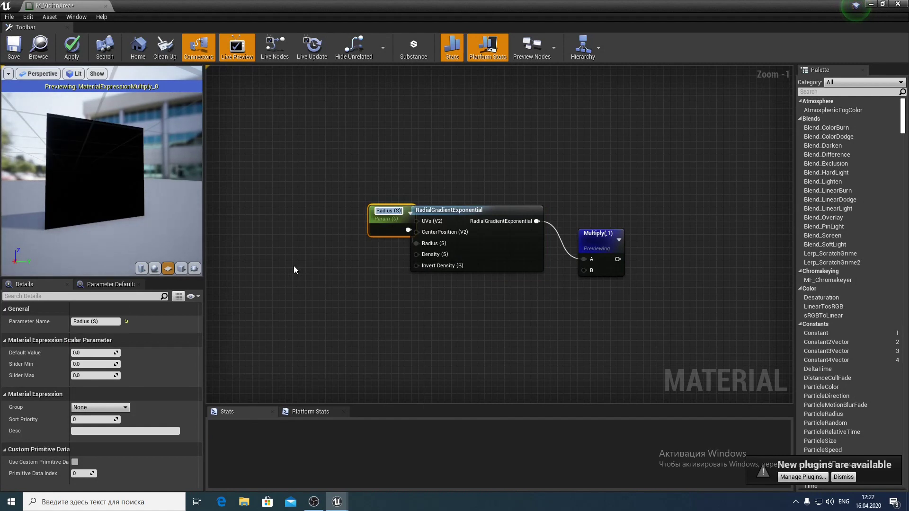
text(Radius)
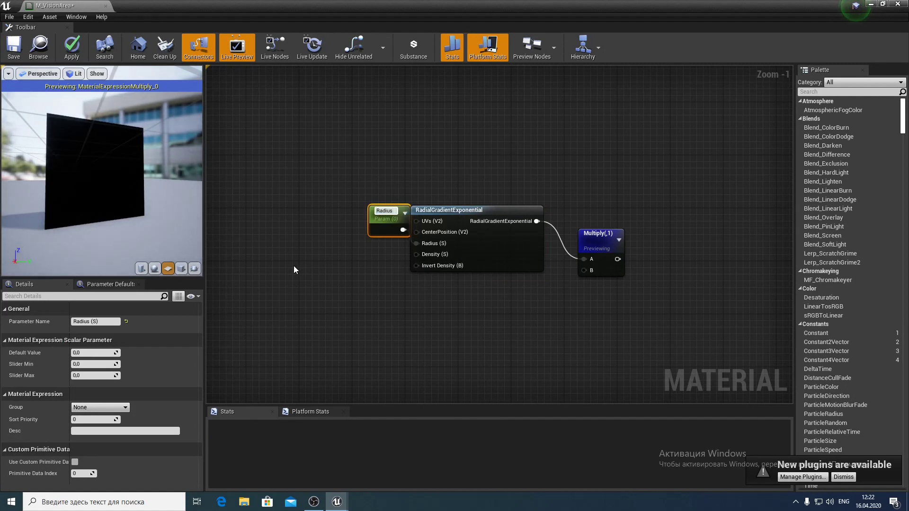
key(Home)
text(Exter)
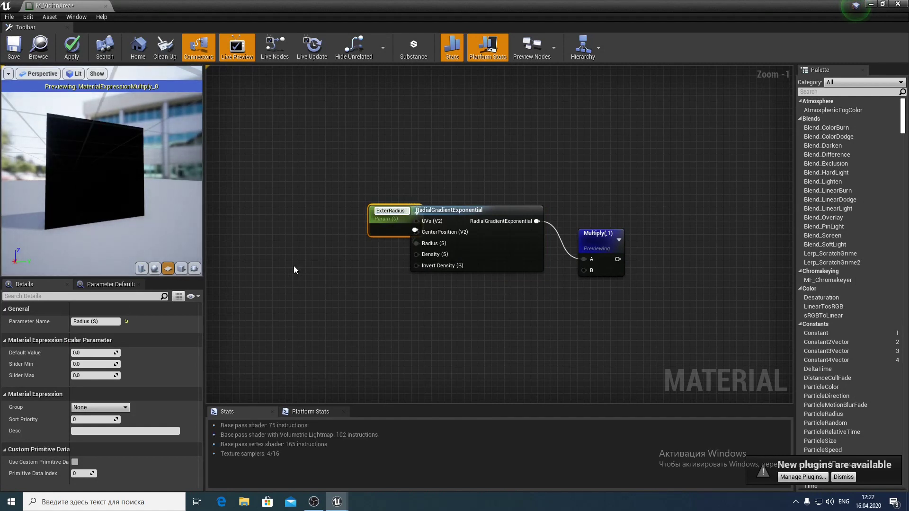
text(nal)
key(Return)
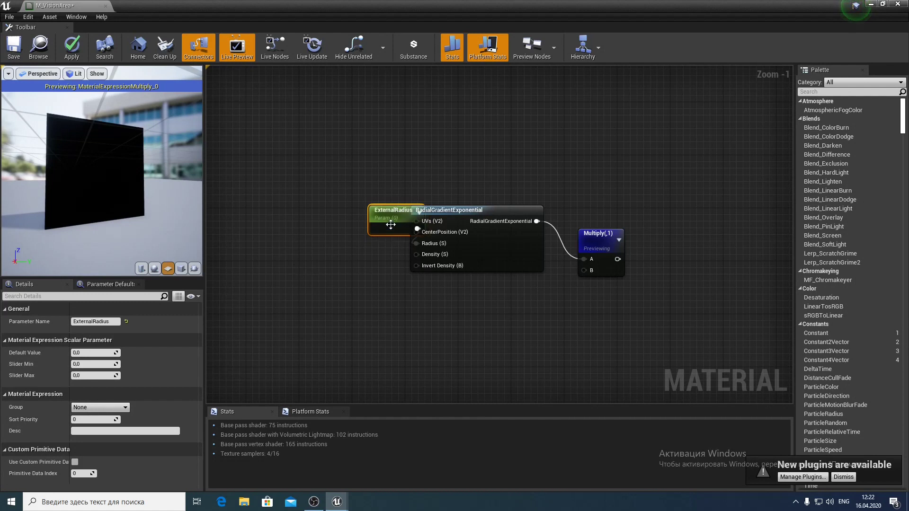
drag(390, 224, 321, 227)
click(97, 354)
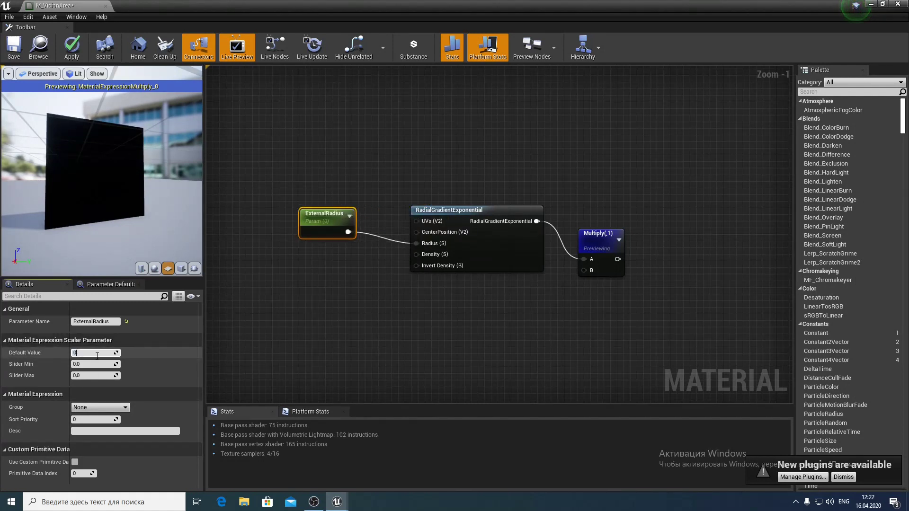
text(.5)
text(0,5)
key(Return)
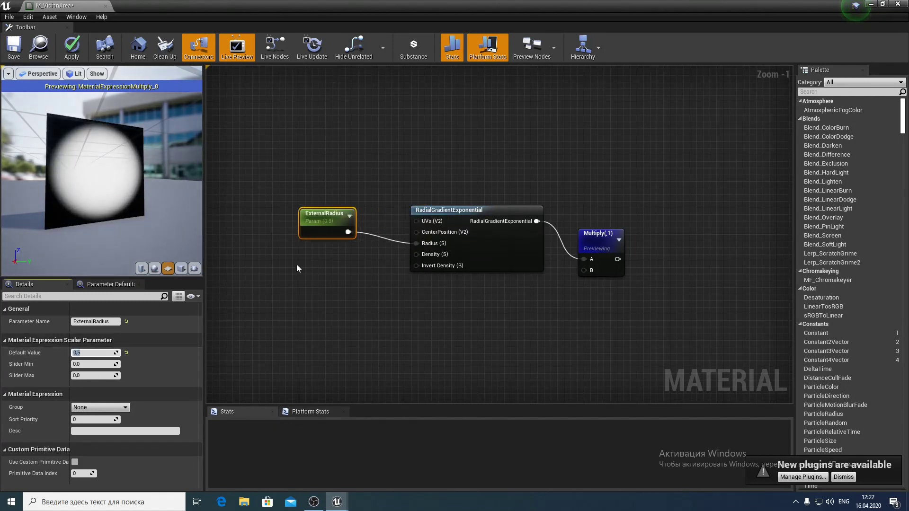
- Promote the gradient's Density to a parameter named Density with default 1000
right_click(419, 255)
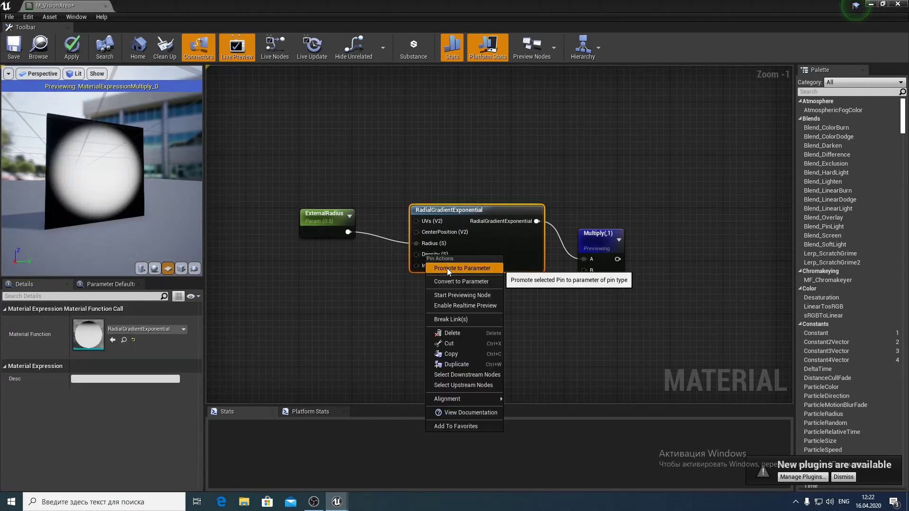
click(447, 268)
text(Density)
key(Return)
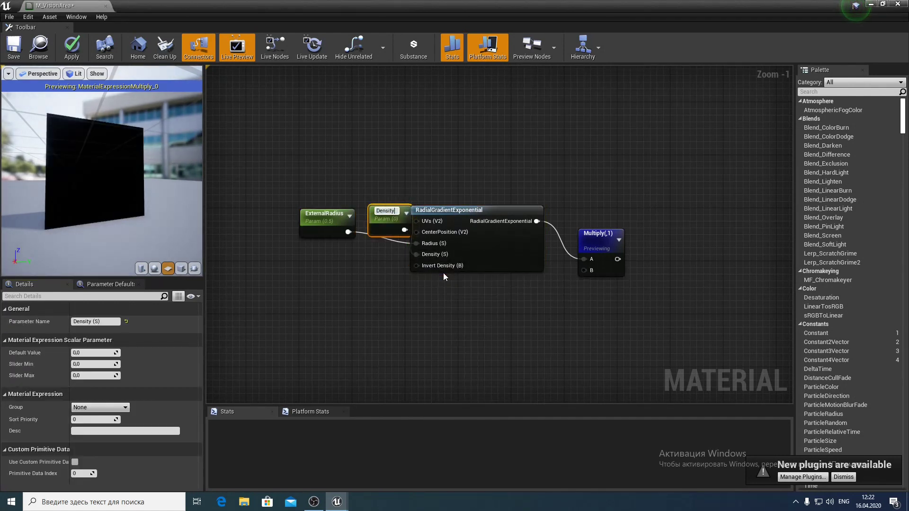
drag(389, 223, 320, 266)
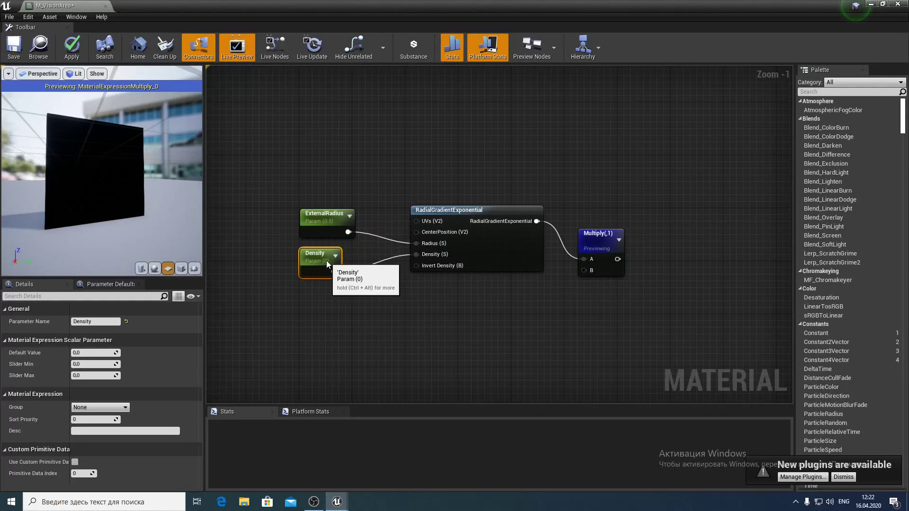
click(95, 353)
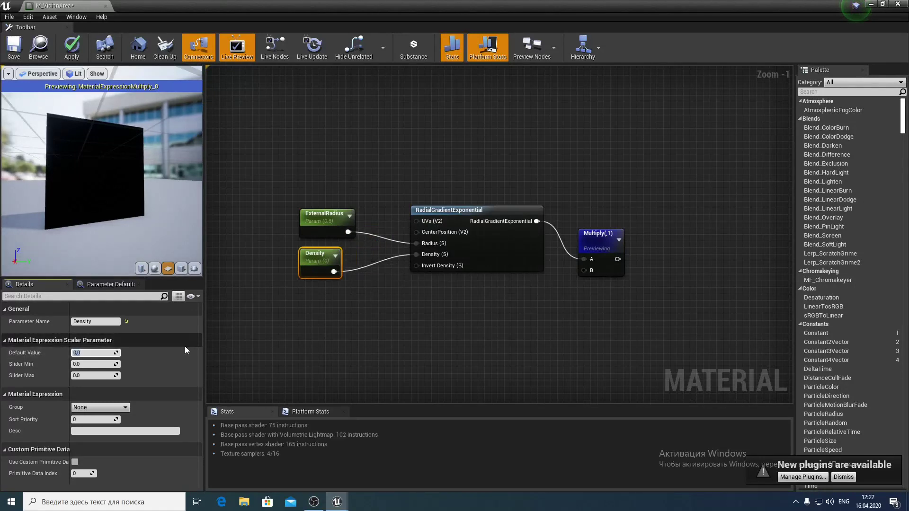
text(1000)
key(Return)
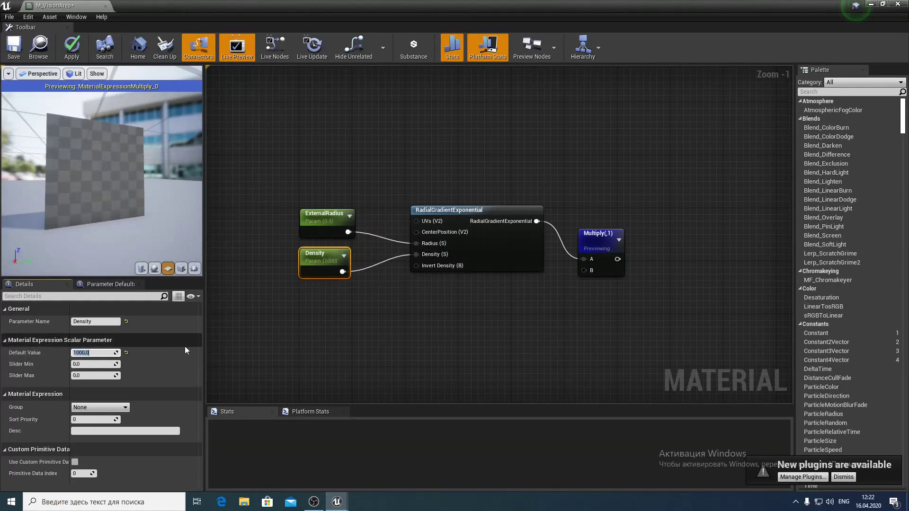
drag(172, 201, 161, 197)
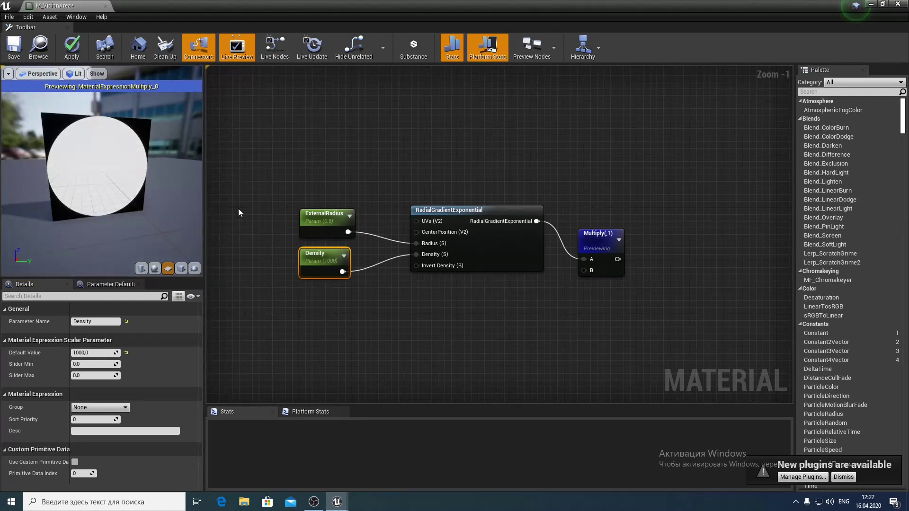
right_drag(237, 208, 204, 175)
- Duplicate the radius, density and gradient nodes, renaming the copy's radius InternalRadius at 0.05
drag(285, 153, 436, 280)
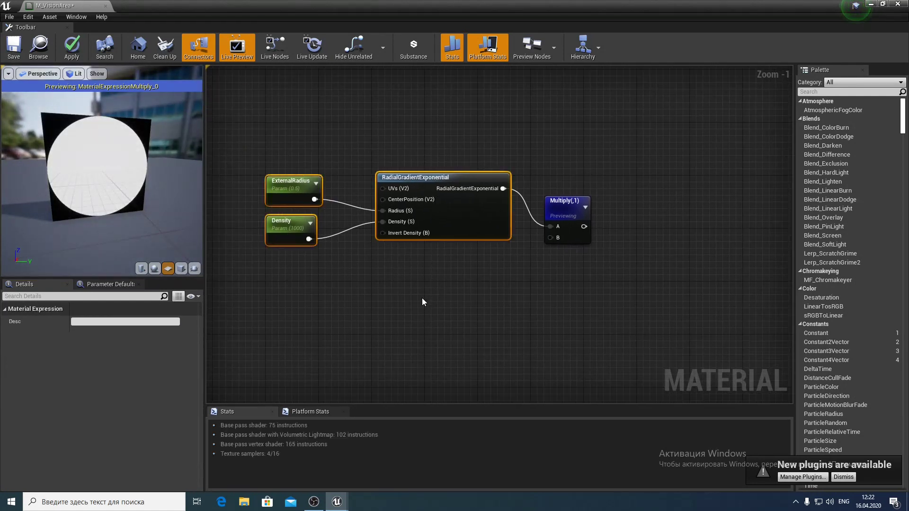
key(ctrl+c)
click(383, 314)
key(ctrl+v)
drag(469, 307, 390, 307)
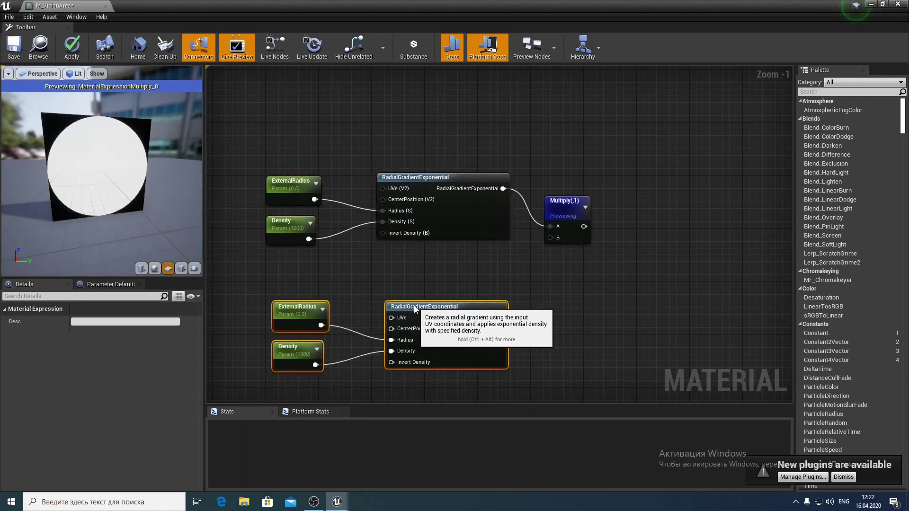
click(298, 308)
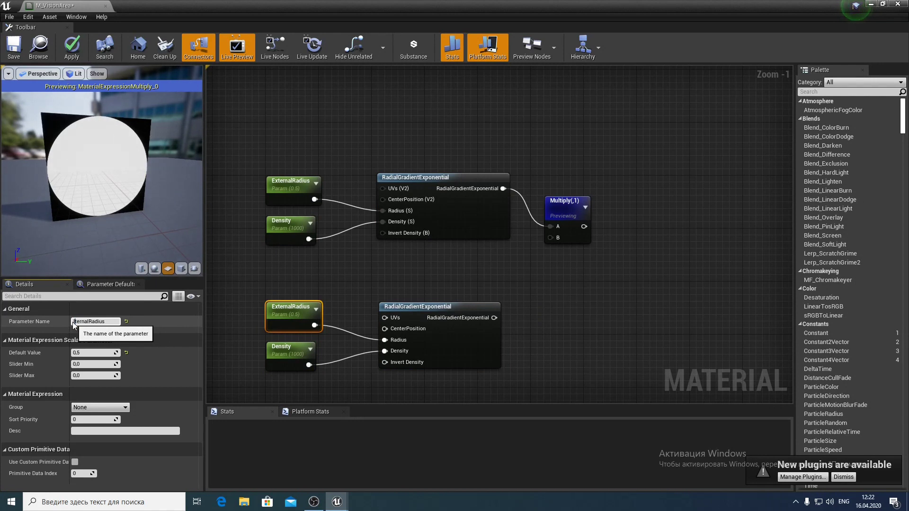
text(Int)
key(Tab)
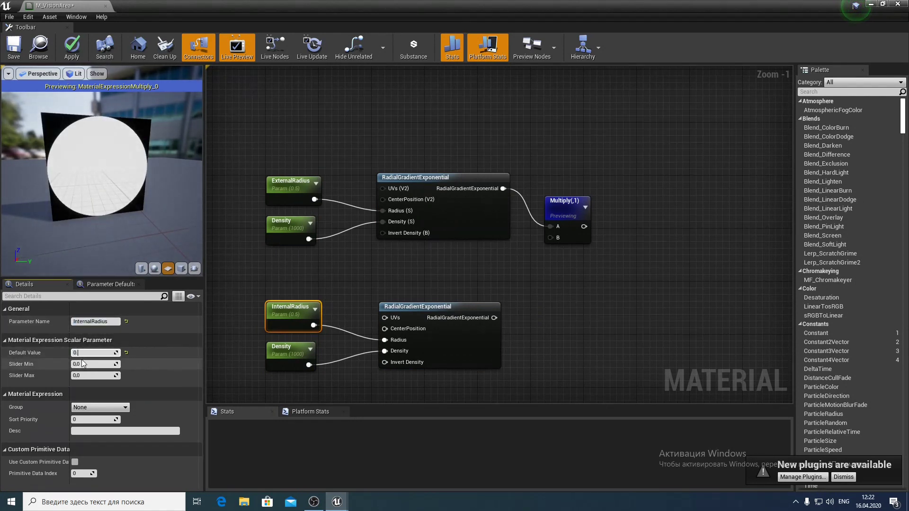
text(.05)
text(0,05)
key(Return)
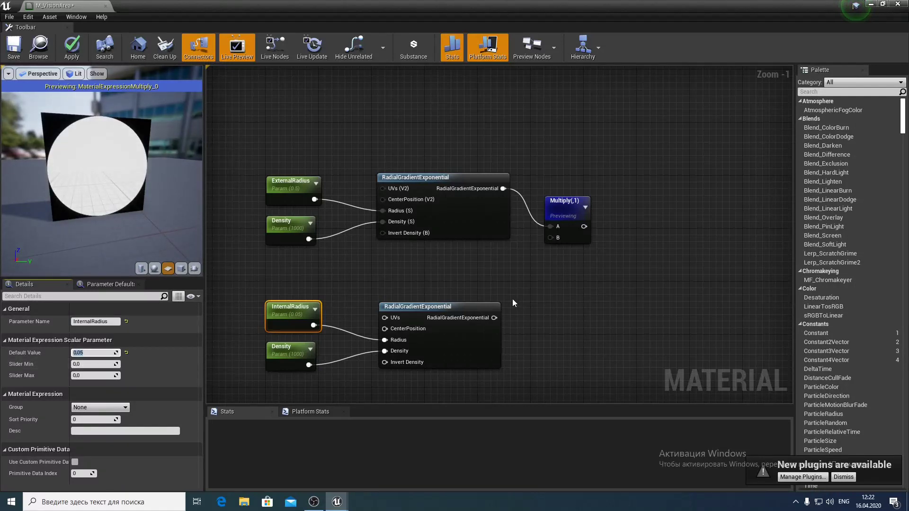
- Invert the lower gradient with a OneMinus (1-x) node and preview it
right_drag(489, 323, 366, 316)
drag(402, 311, 402, 312)
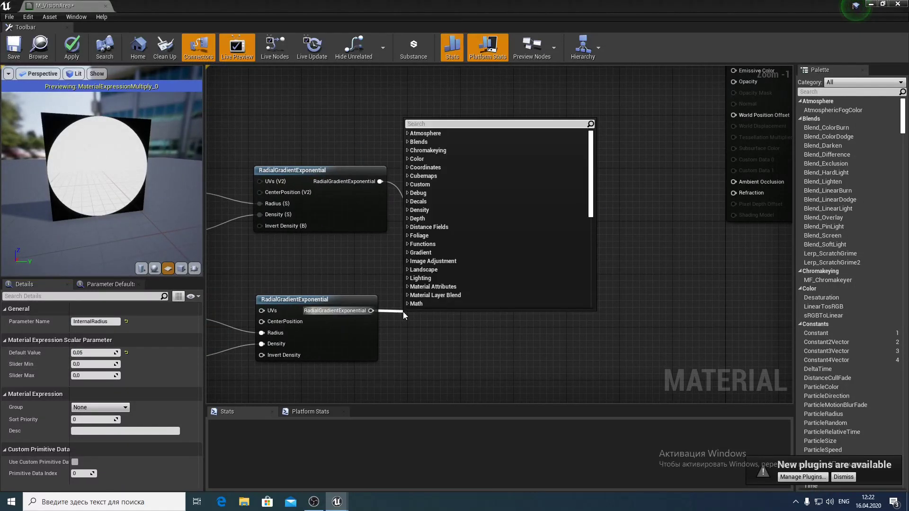
text(1-)
key(Return)
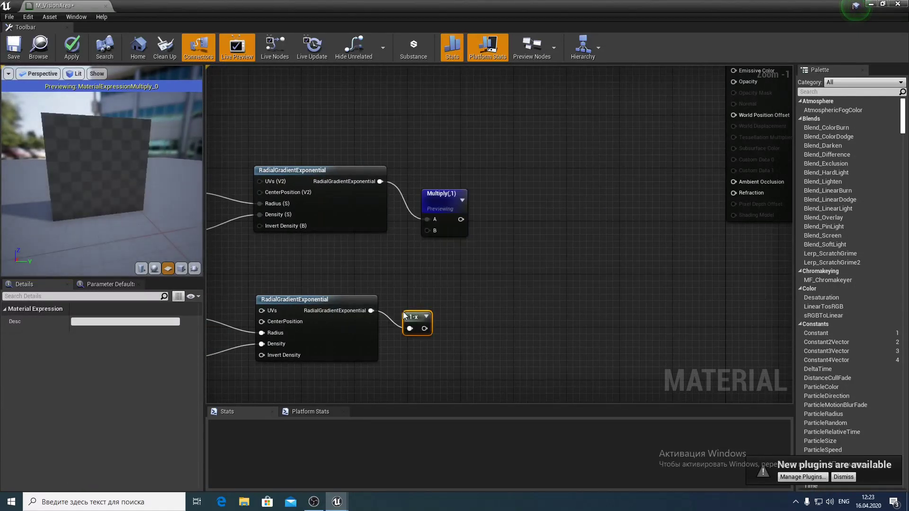
right_click(414, 313)
click(445, 321)
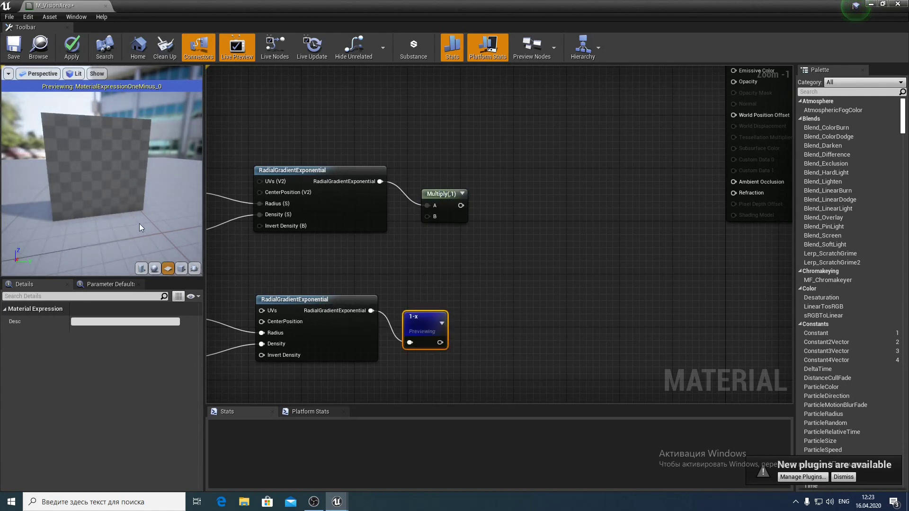
drag(114, 199, 110, 188)
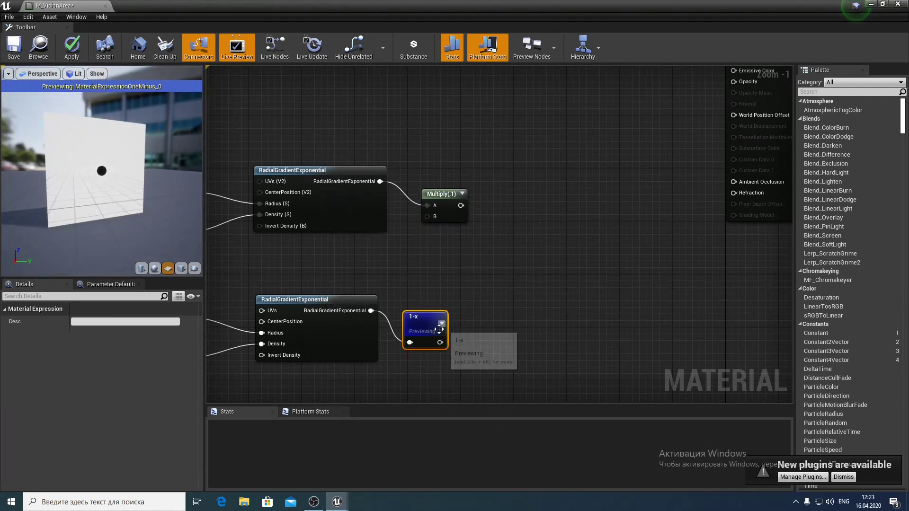
- Wire the 1-x output into Multiply's B input and move the gradient node group down
mouse_move(440, 342)
mouse_down()
mouse_move(428, 216)
mouse_move(471, 211)
mouse_up()
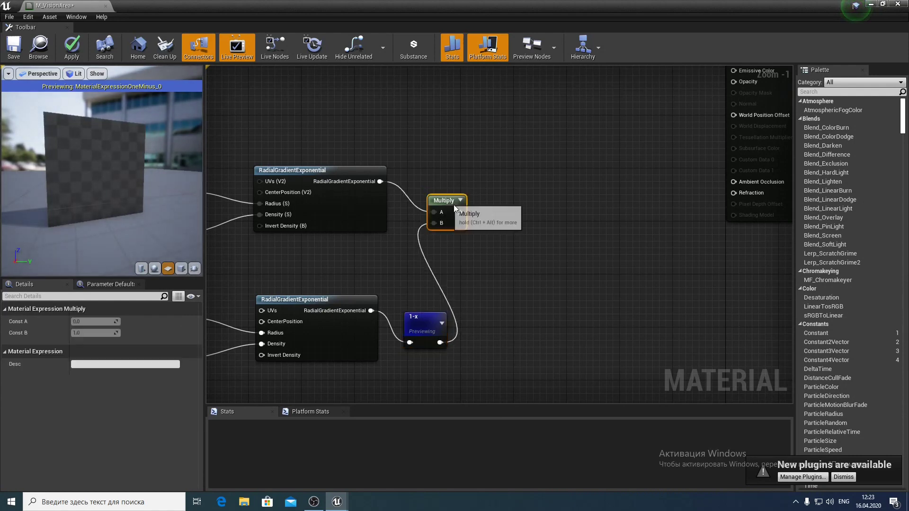
right_click(470, 211)
click(473, 212)
click(418, 322)
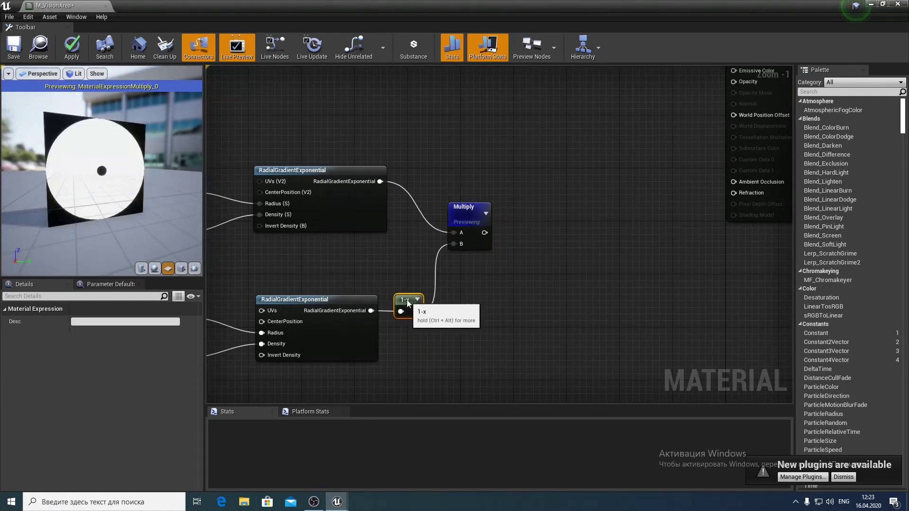
right_drag(408, 154, 522, 249)
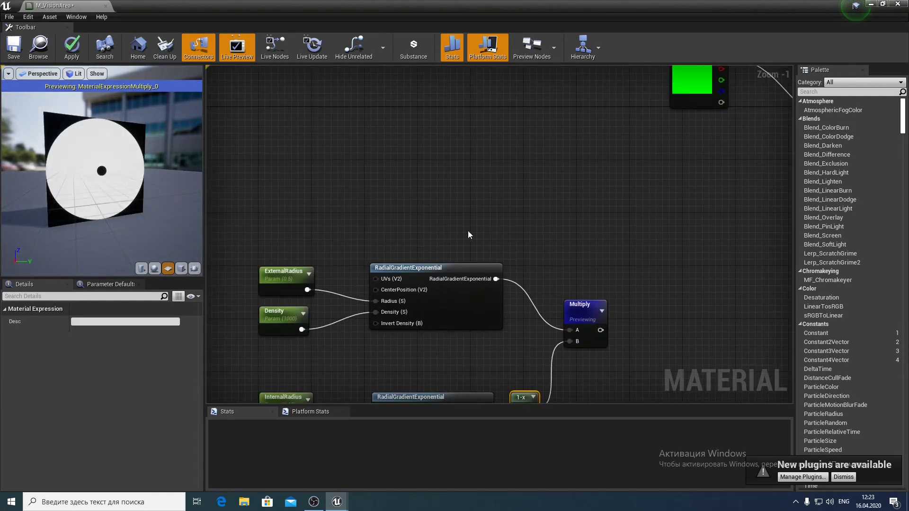
scroll(468, 231, down, 1)
drag(304, 127, 609, 359)
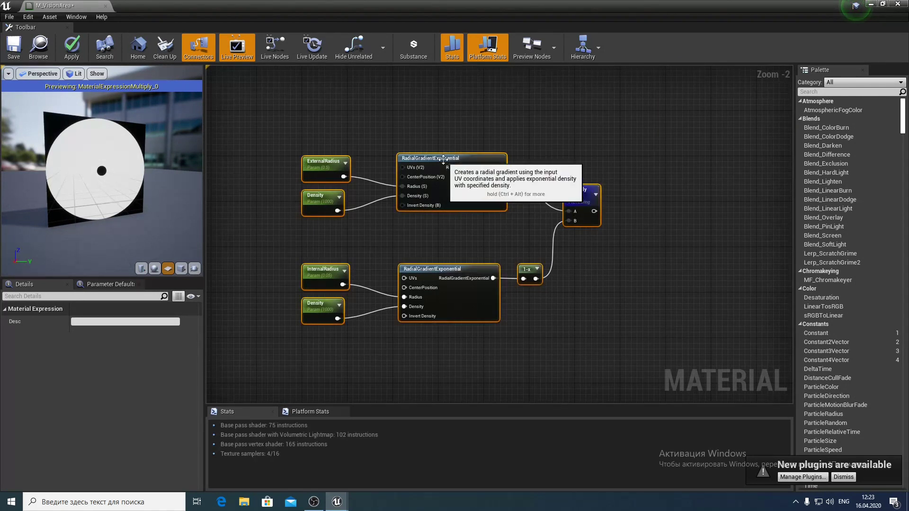
drag(430, 159, 430, 257)
- Add a VectorToRadialValue node to the graph beside the BaseColor node
click(424, 180)
right_drag(424, 180, 436, 245)
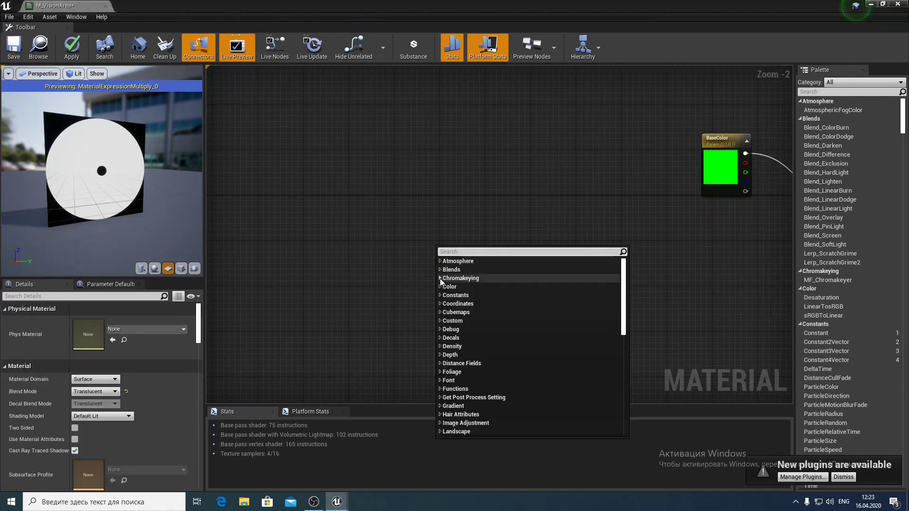
text(radia)
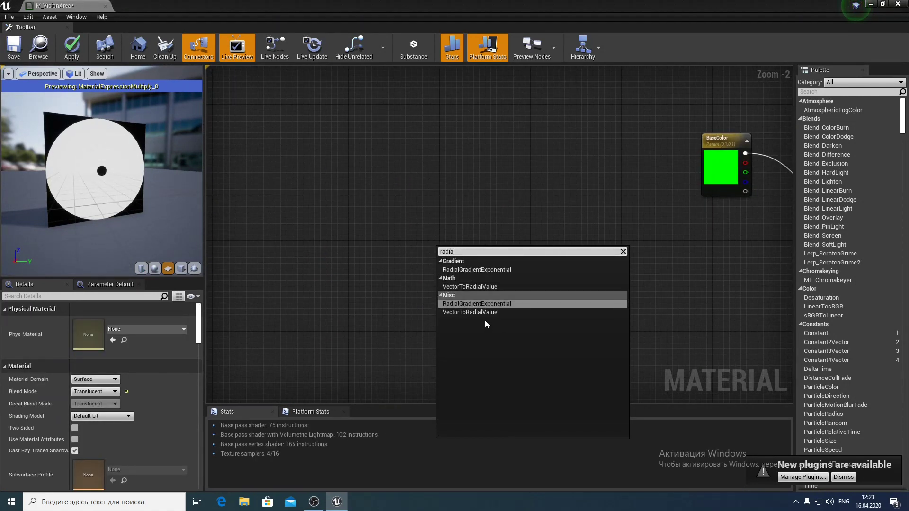
click(484, 312)
right_drag(558, 269, 417, 270)
- Create a Multiply node from the angle output and preview the material at it
drag(416, 268, 477, 285)
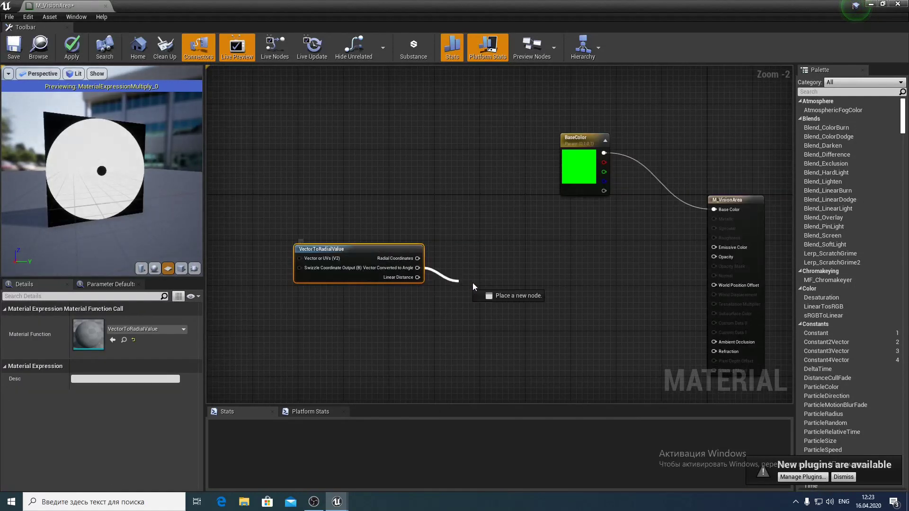
text(multiply)
key(Return)
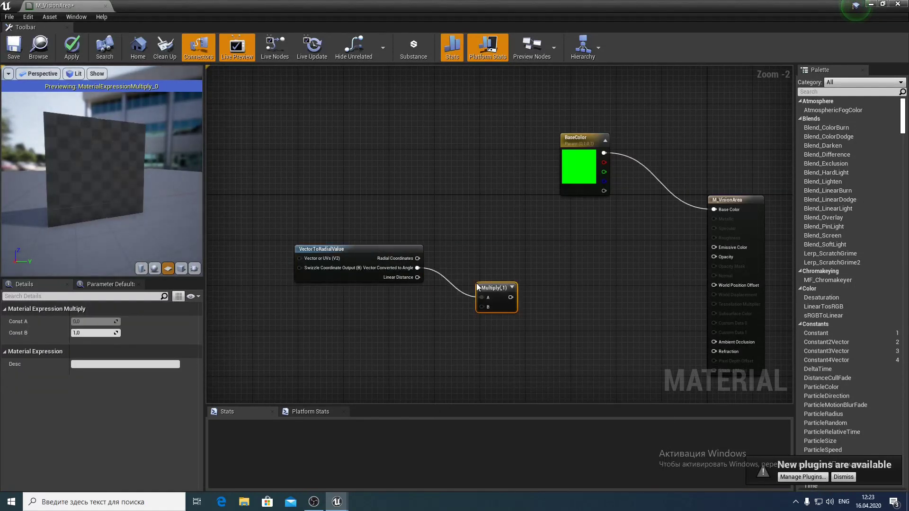
right_click(498, 293)
click(498, 293)
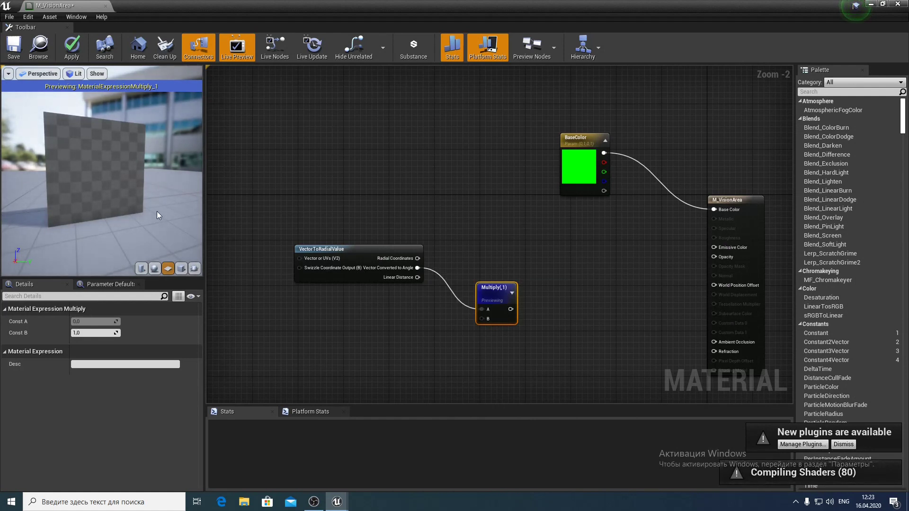
drag(153, 212, 133, 214)
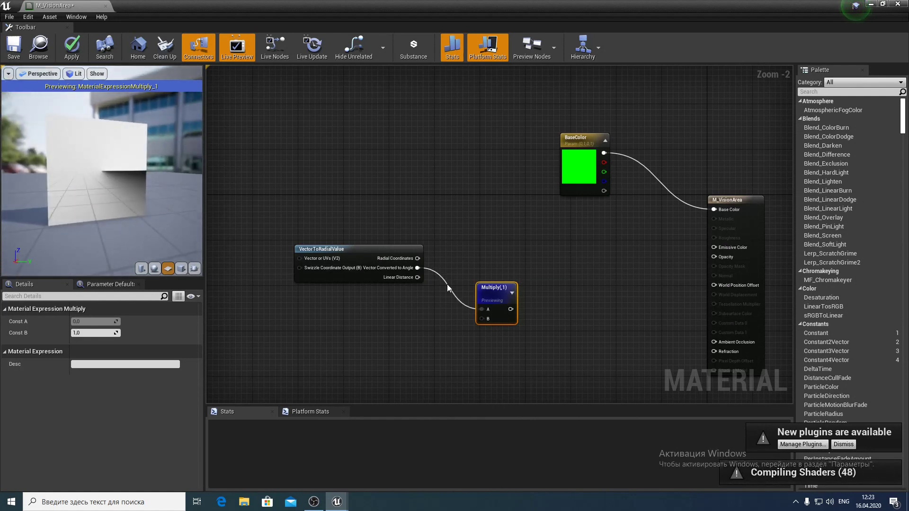
drag(477, 288, 521, 281)
- Add an If node from the VectorToRadialValue angle output
drag(417, 268, 445, 285)
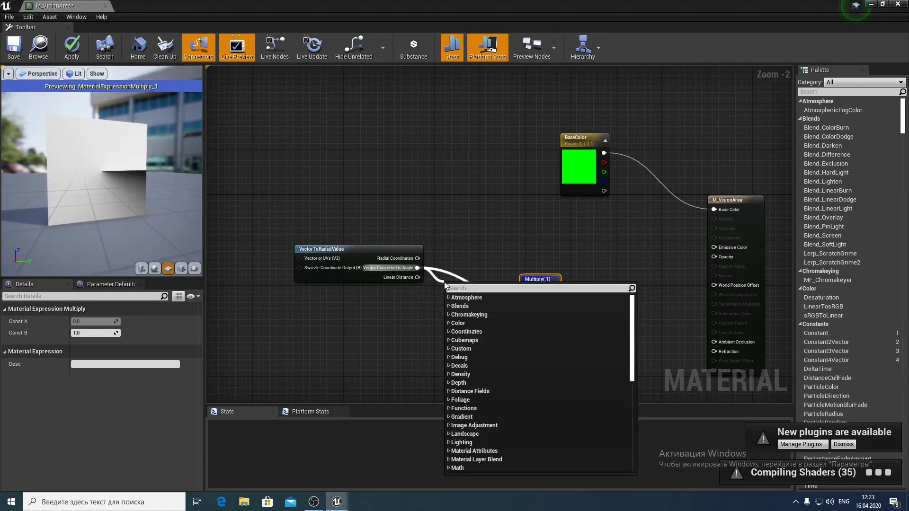
text(if)
key(Return)
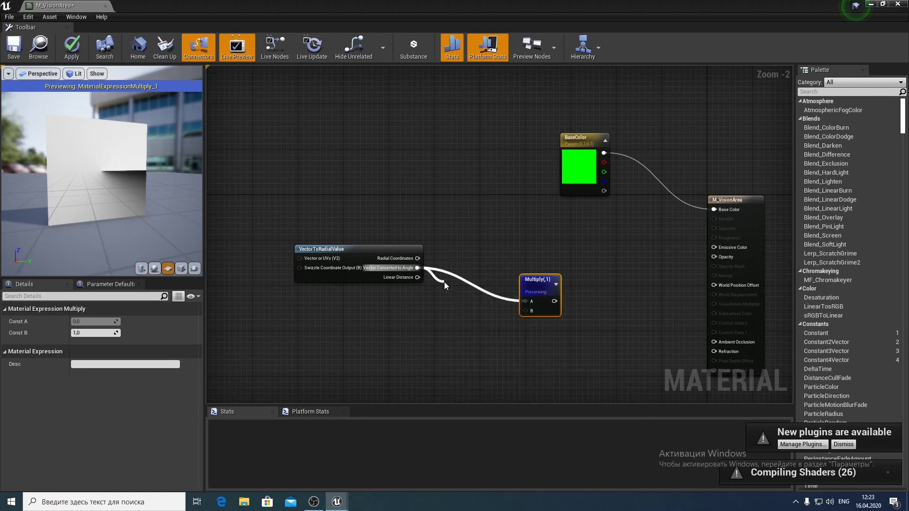
drag(473, 296, 526, 301)
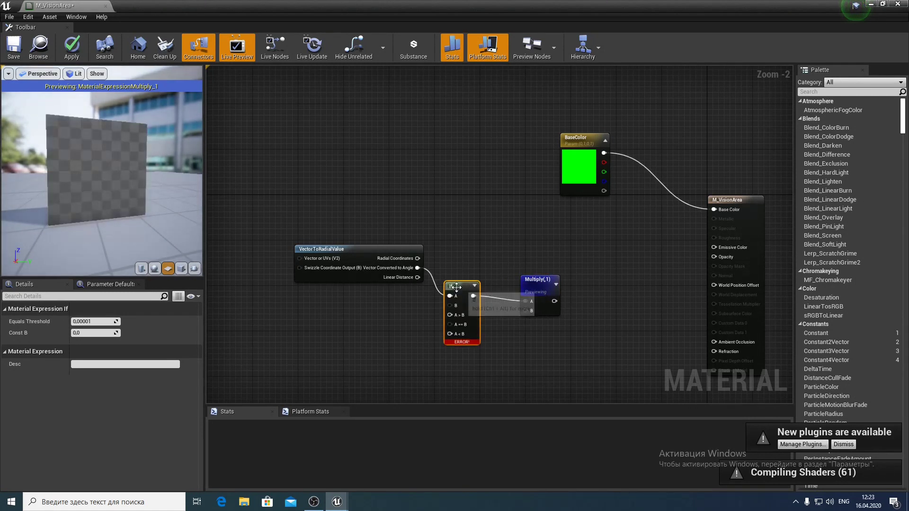
- Connect If to Multiply A and promote If's B input to a HalfAngle parameter of 0.25
drag(455, 285, 468, 291)
right_click(463, 310)
click(483, 323)
text(Half)
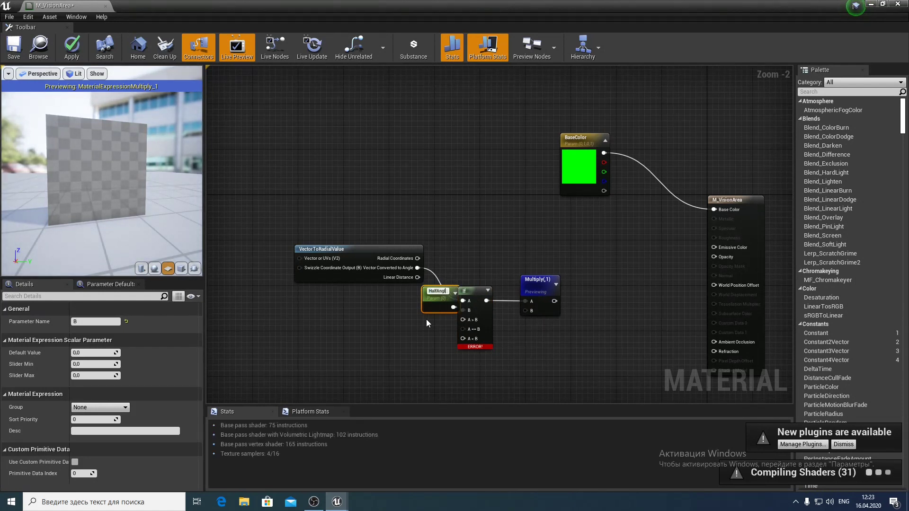
text(Angle)
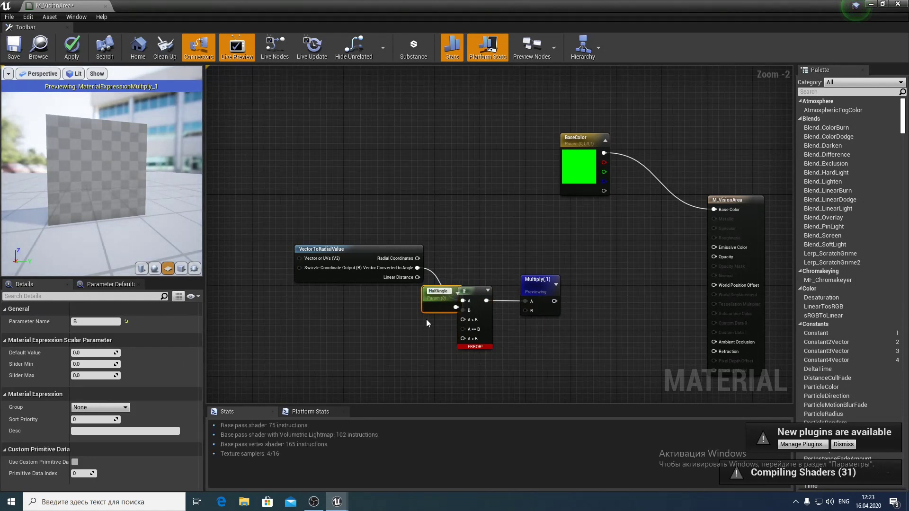
key(Return)
drag(437, 290, 342, 291)
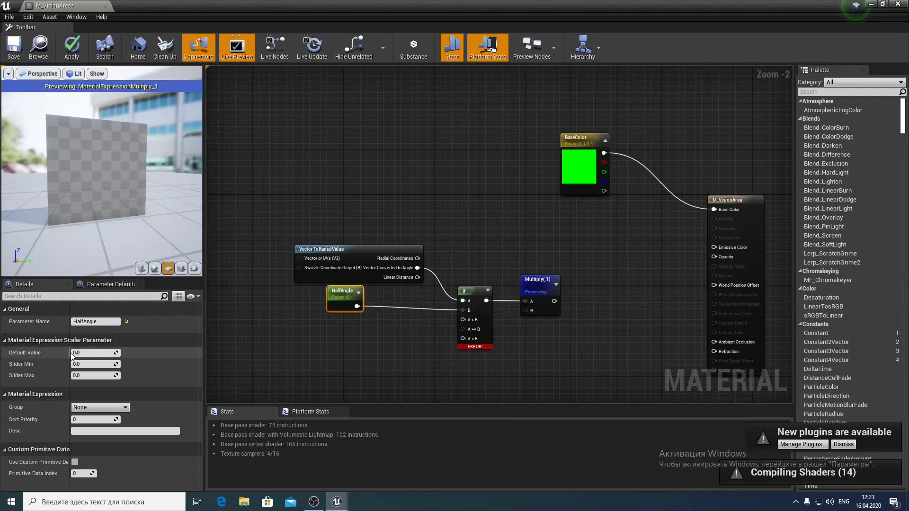
click(93, 353)
text(0,22)
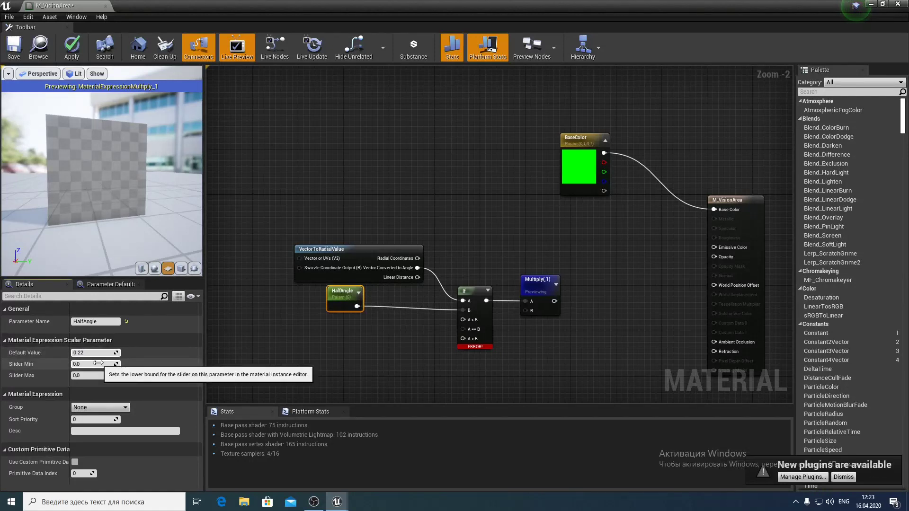
text(5)
key(Return)
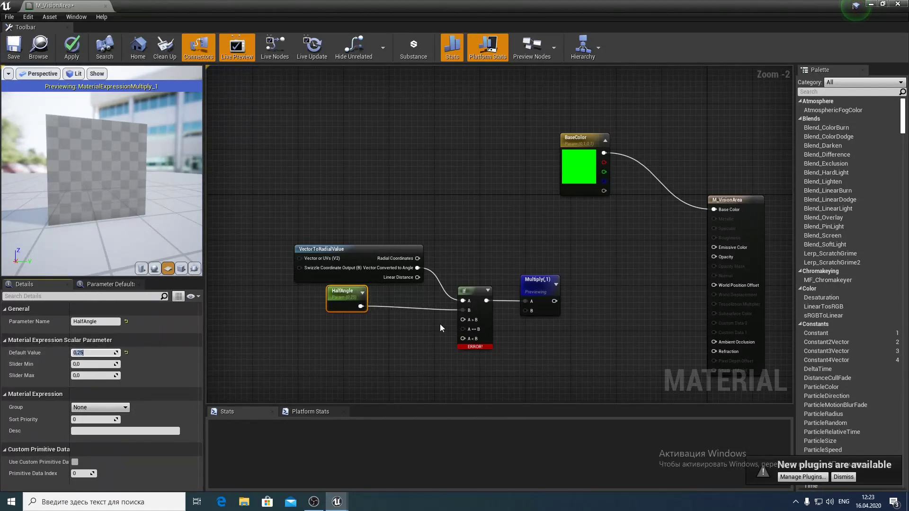
- Feed Constants 0 into If's A>B and 1 into A<B
mouse_move(461, 320)
mouse_down()
mouse_move(410, 331)
mouse_move(382, 325)
mouse_up()
text(con)
key(Return)
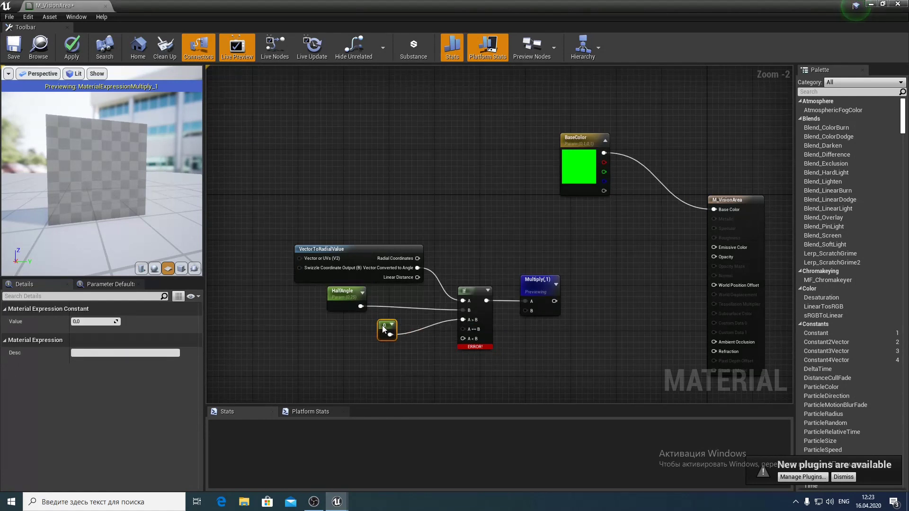
key(ctrl+w)
drag(385, 363, 463, 339)
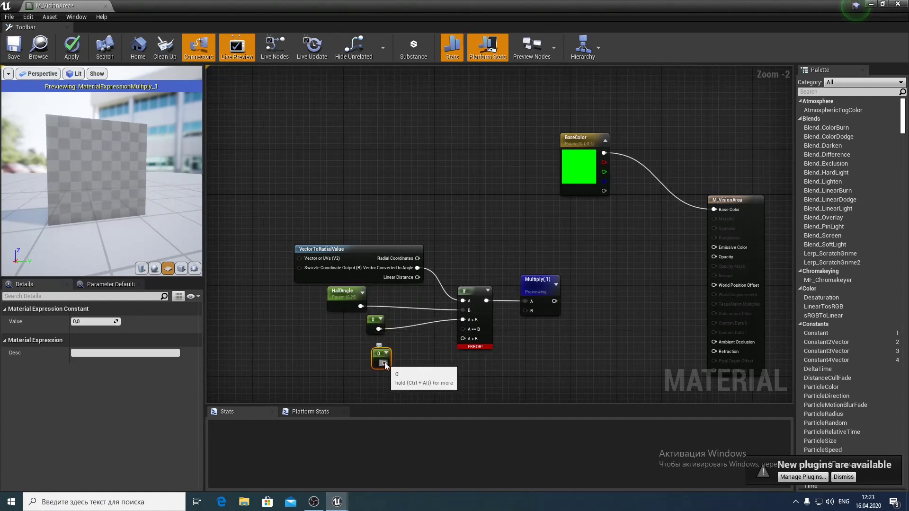
drag(384, 354, 377, 342)
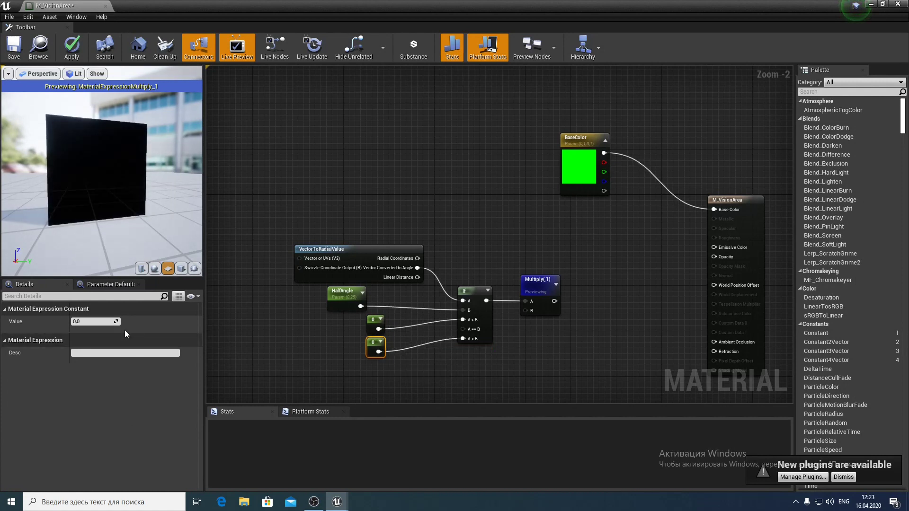
click(110, 322)
text(1)
key(Return)
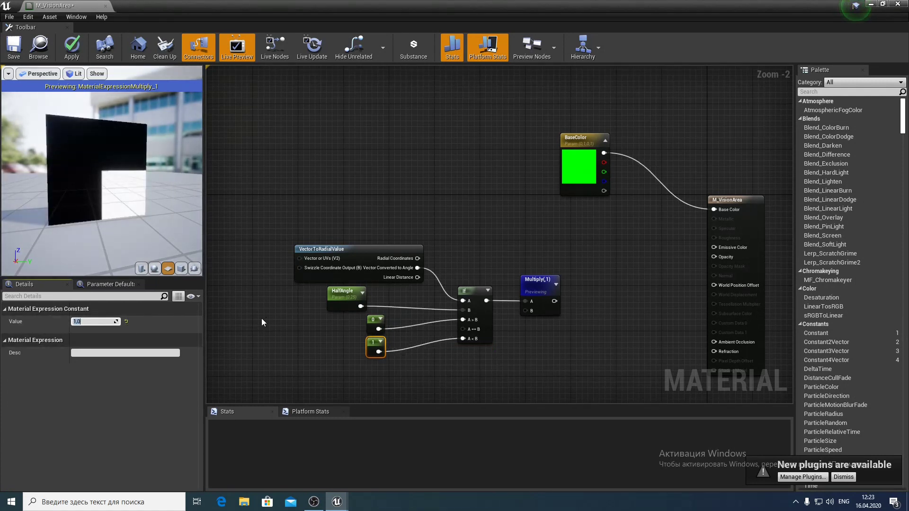
- Add a Divide node wired from the HalfAngle parameter
click(328, 302)
drag(114, 223, 136, 226)
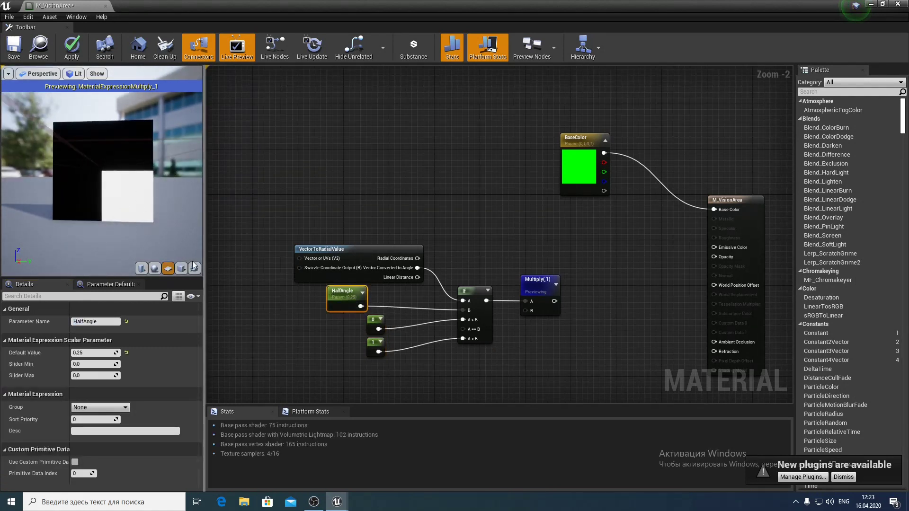
mouse_move(332, 293)
mouse_down()
mouse_move(298, 292)
mouse_move(371, 296)
mouse_up()
text(divide)
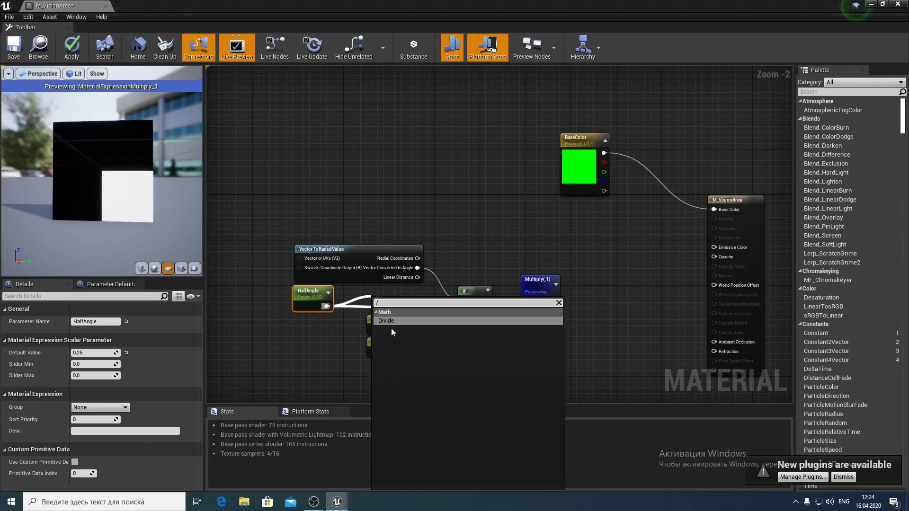
click(390, 328)
- Set the Divide node's Const B to 180 and wire it into the If node's B input
click(107, 332)
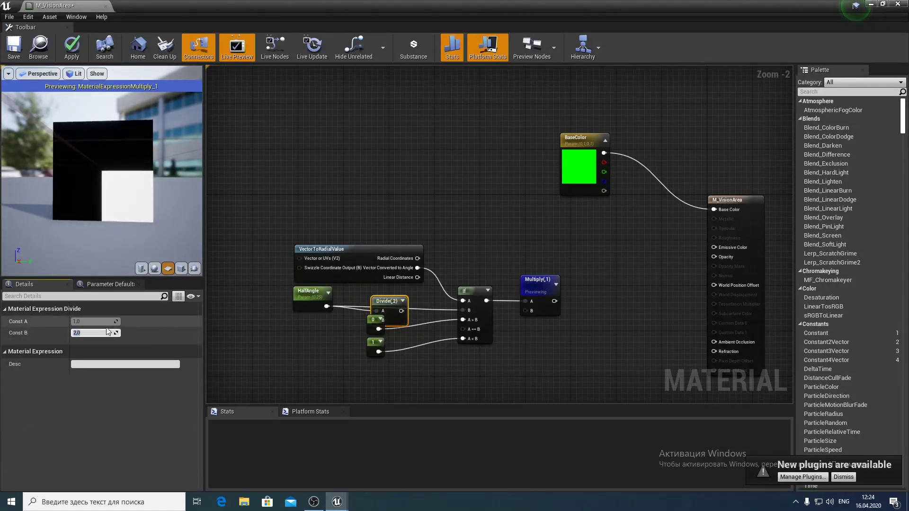
text(0)
key(Return)
drag(407, 311, 466, 312)
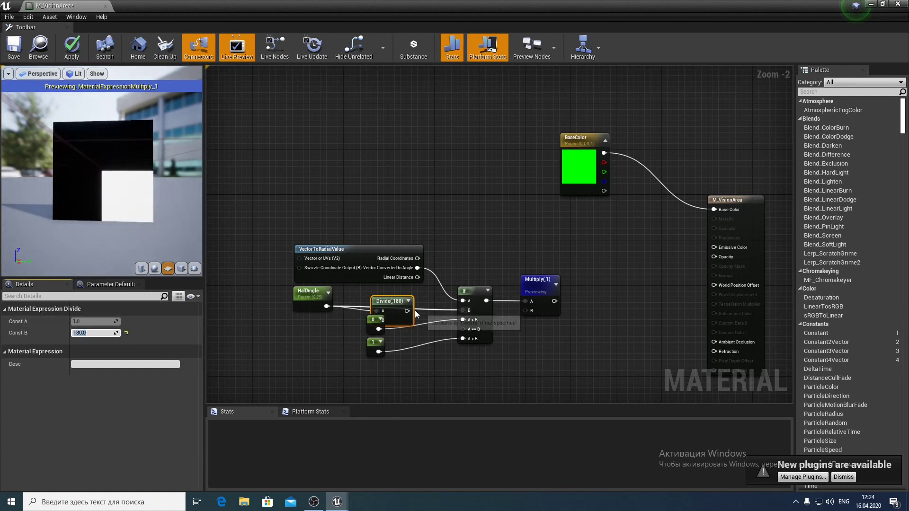
mouse_move(385, 305)
mouse_down()
mouse_move(358, 295)
mouse_move(379, 355)
mouse_up()
- Set HalfAngle's default value to 45
right_drag(342, 349, 368, 319)
click(368, 314)
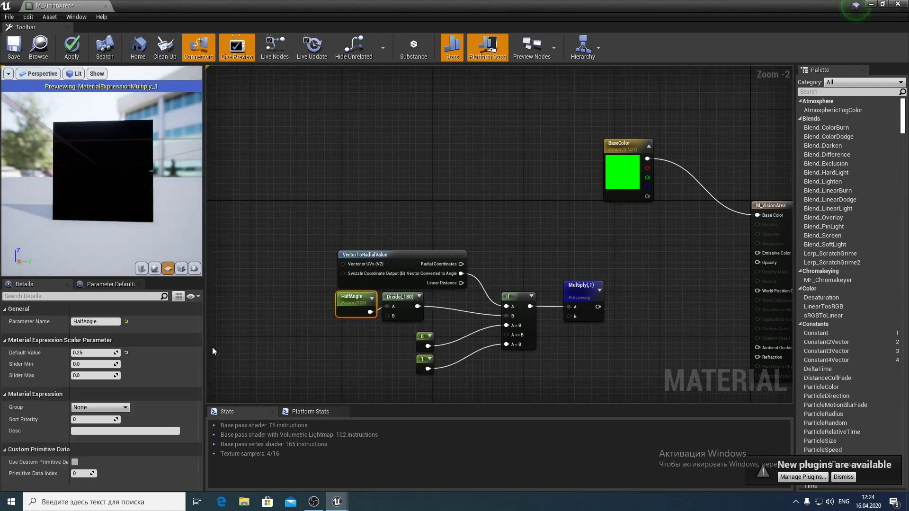
click(92, 353)
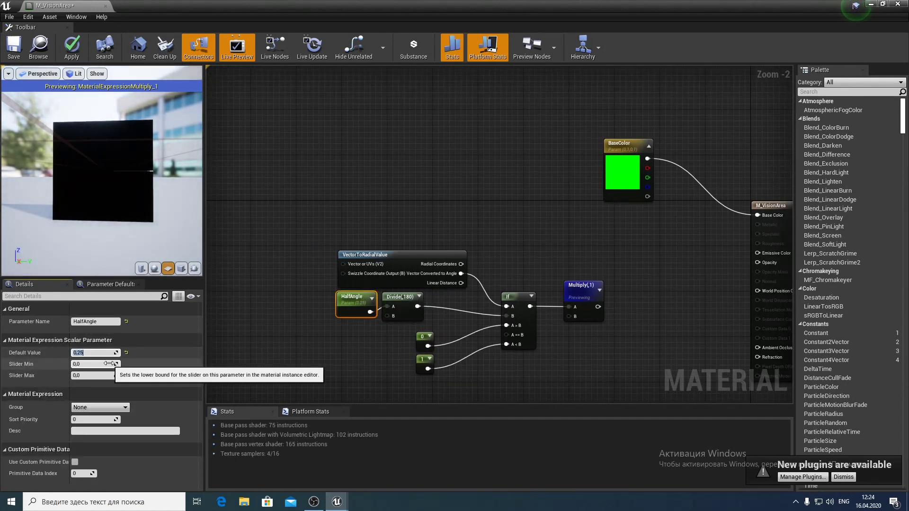
text(45)
key(Return)
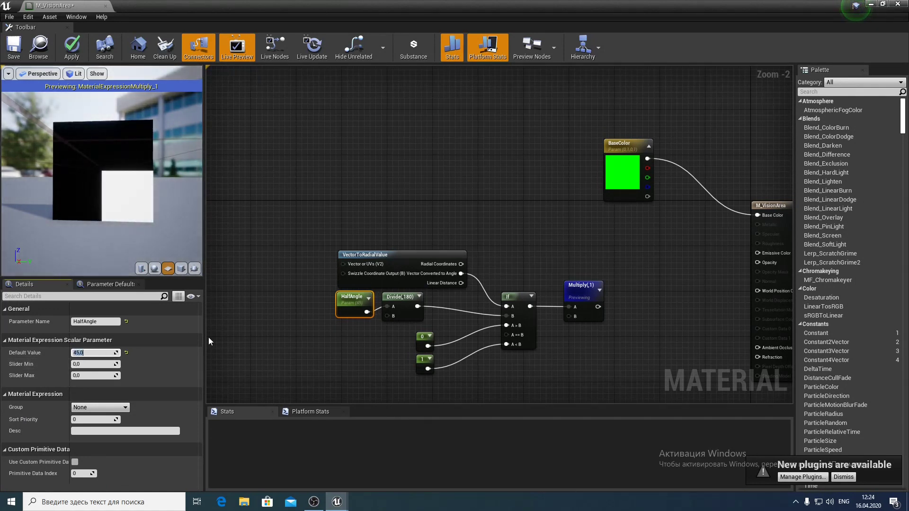
click(148, 246)
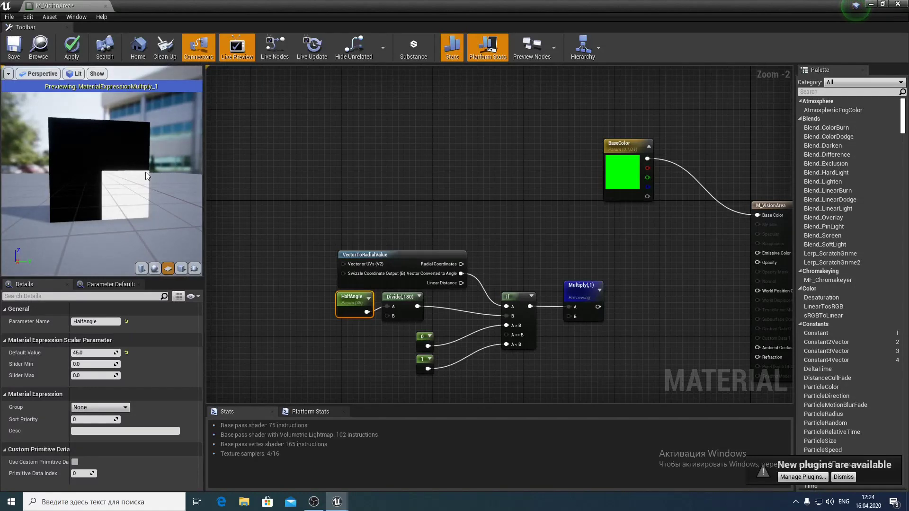
- Add a CustomRotator node feeding its rotated values into VectorToRadialValue
right_drag(324, 226, 527, 229)
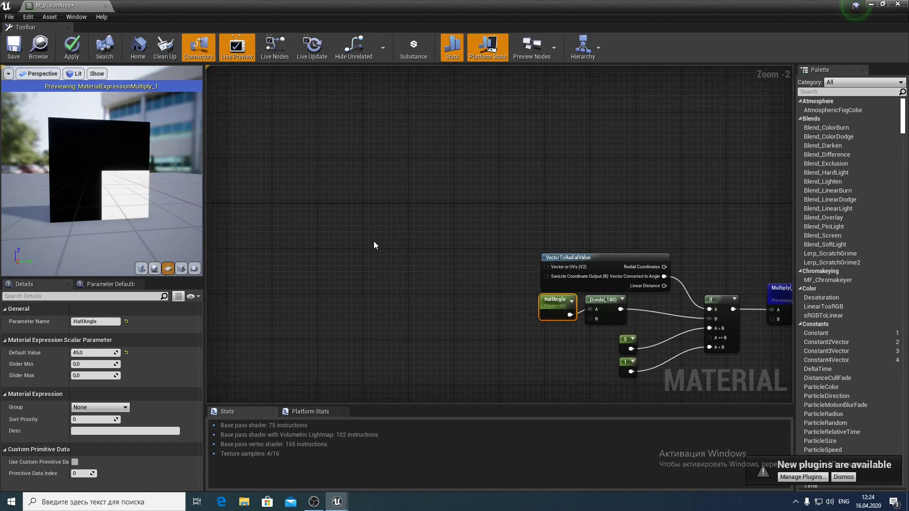
right_click(367, 245)
text(cust)
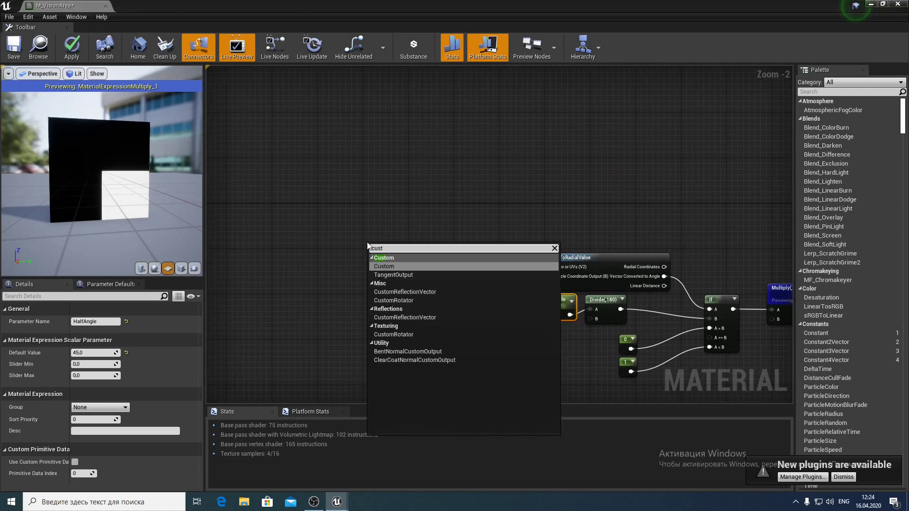
click(408, 299)
drag(457, 256, 546, 266)
right_drag(304, 207, 444, 237)
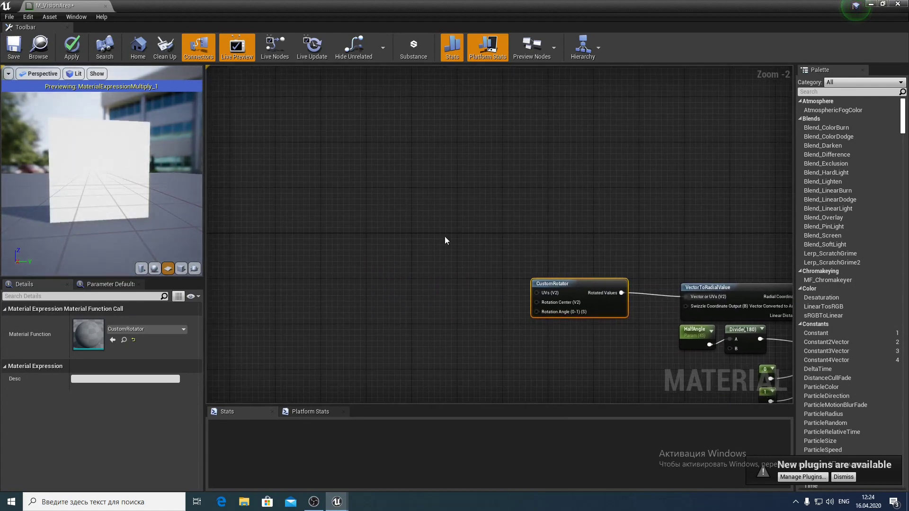
- Feed TextureCoordinate minus 0.5 into the CustomRotator's UVs input
right_click(404, 229)
text(textu)
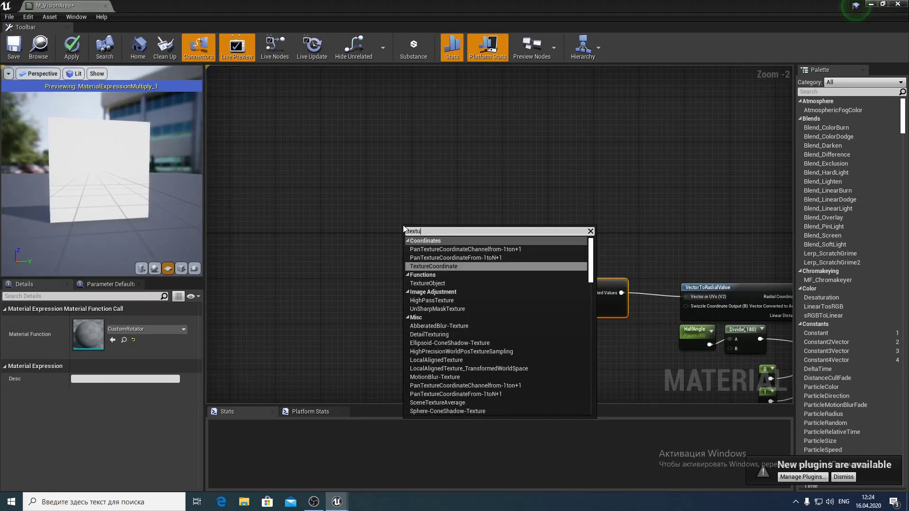
click(444, 265)
mouse_move(410, 233)
mouse_down()
mouse_move(367, 234)
mouse_move(420, 248)
mouse_up()
text(sub)
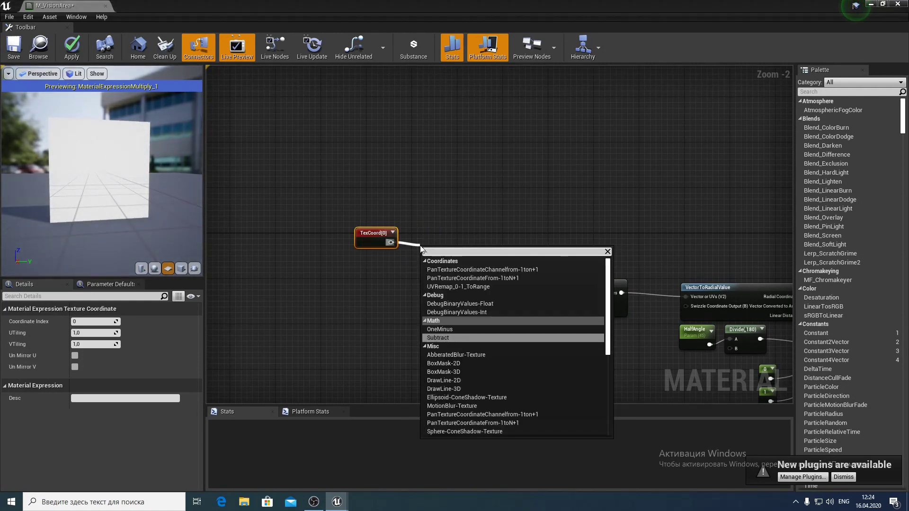
key(Return)
text(0)
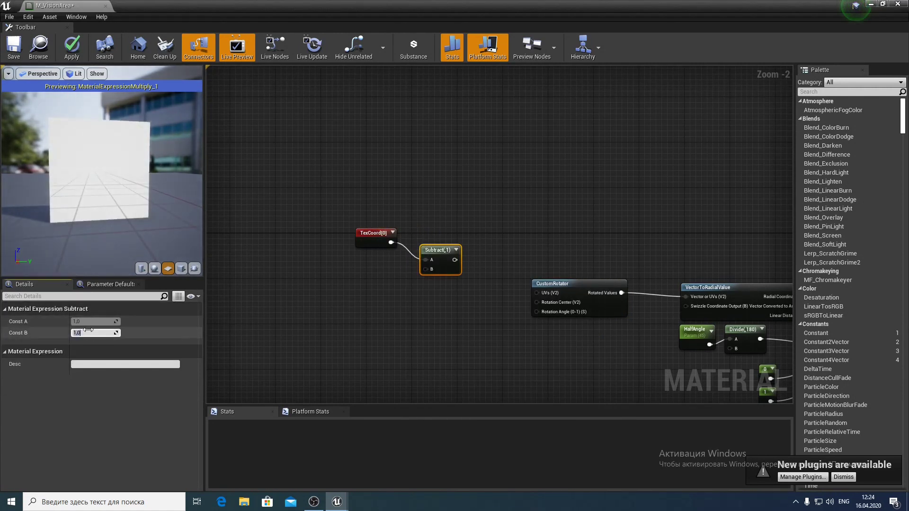
key(Return)
text(,5)
key(Return)
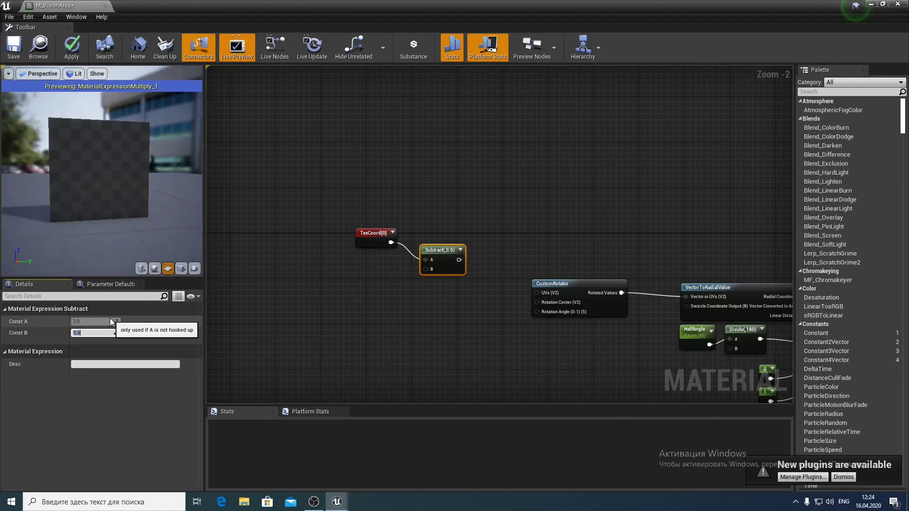
drag(459, 260, 537, 294)
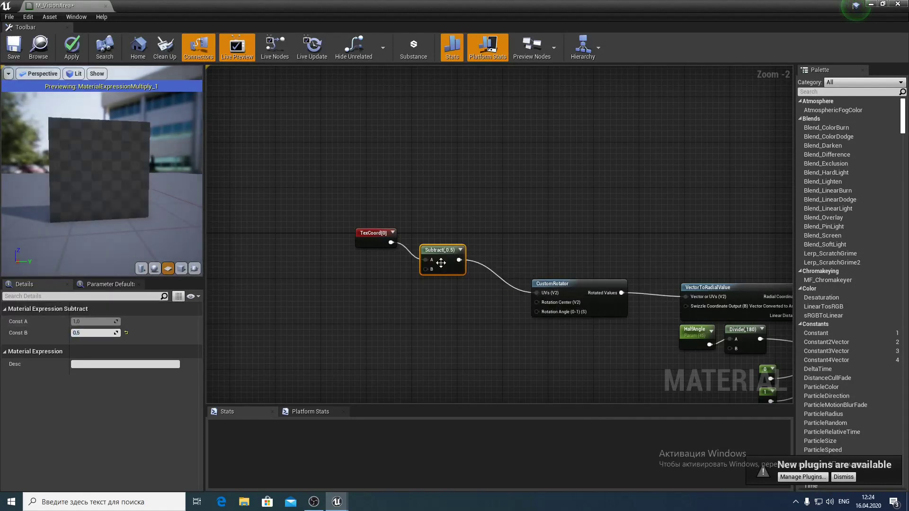
drag(446, 259, 438, 242)
- Promote CustomRotator's Rotation Center to a parameter named RotationCenter
right_click(538, 302)
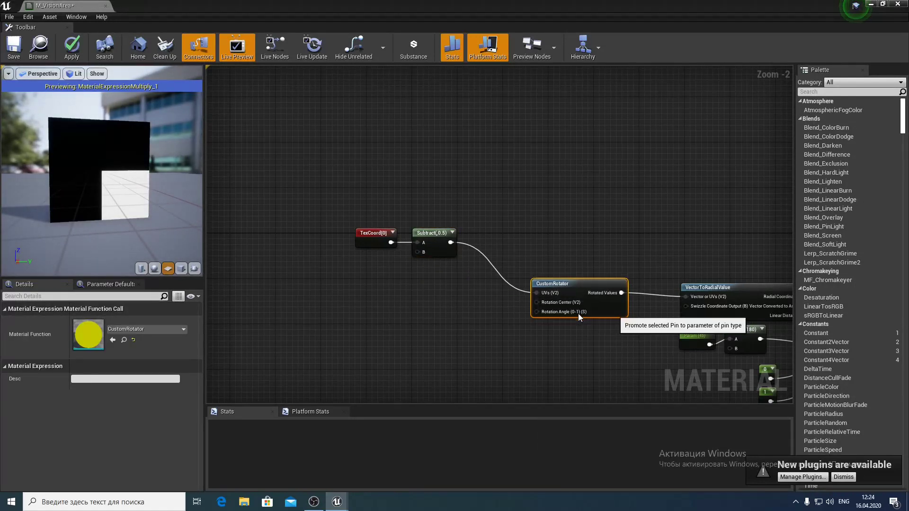
click(578, 313)
key(Return)
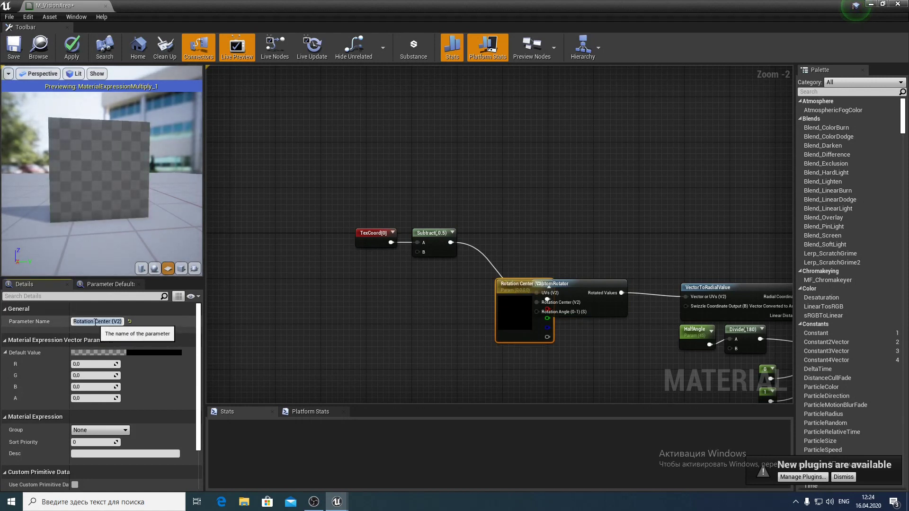
text(RotationCenter)
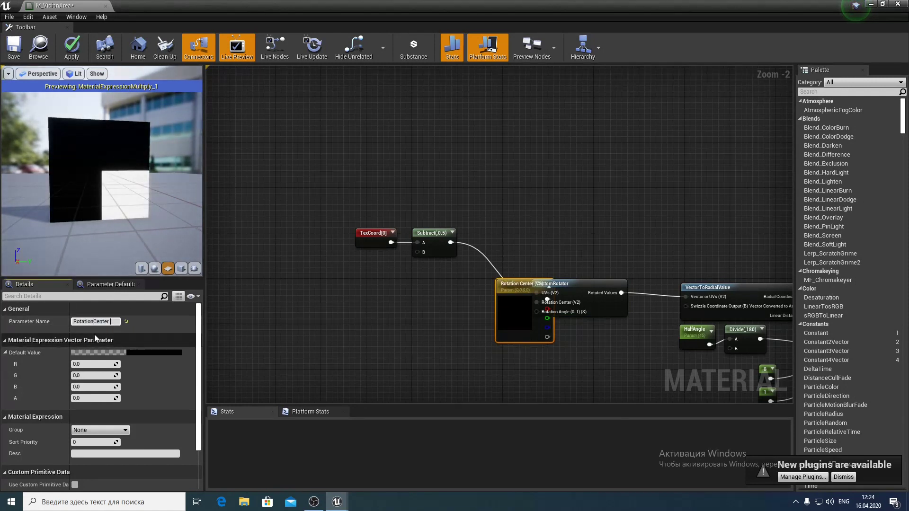
key(Return)
drag(516, 285, 382, 273)
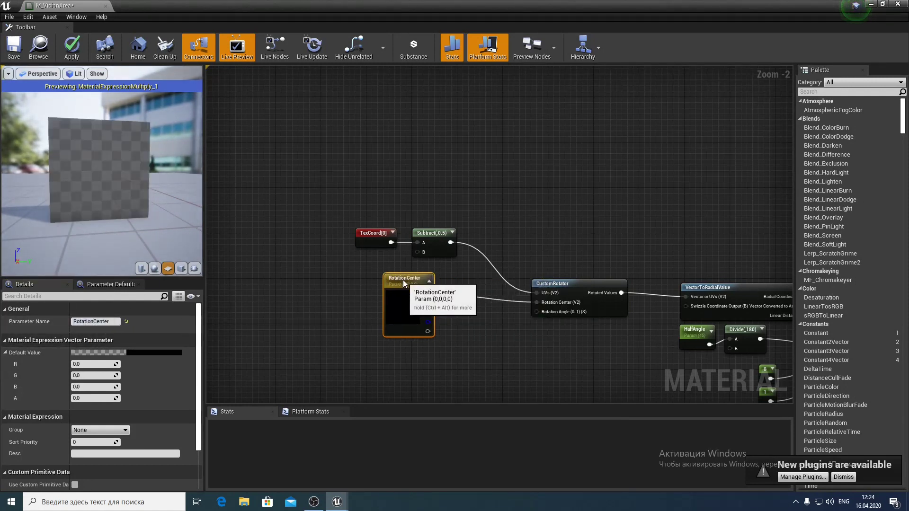
right_drag(560, 374, 464, 337)
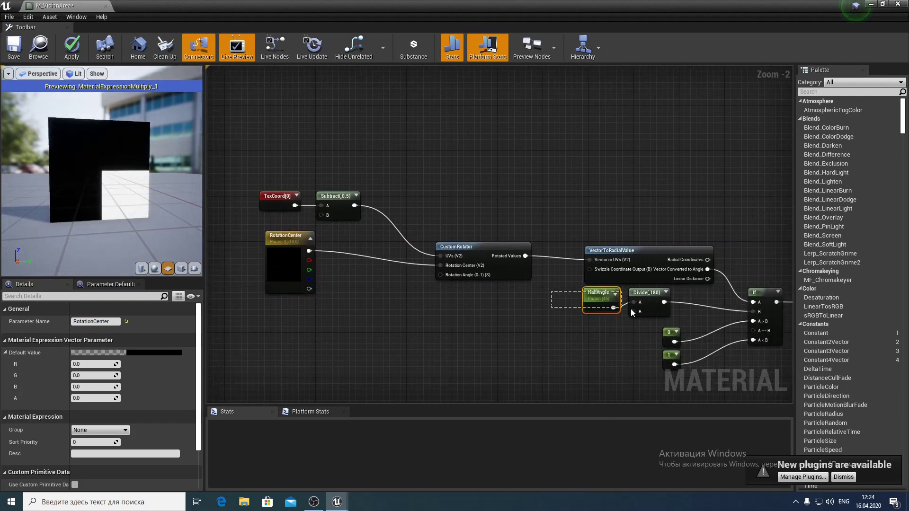
- Copy and paste the HalfAngle and Divide nodes below RotationCenter
drag(631, 311, 627, 331)
key(ctrl+c)
key(ctrl+v)
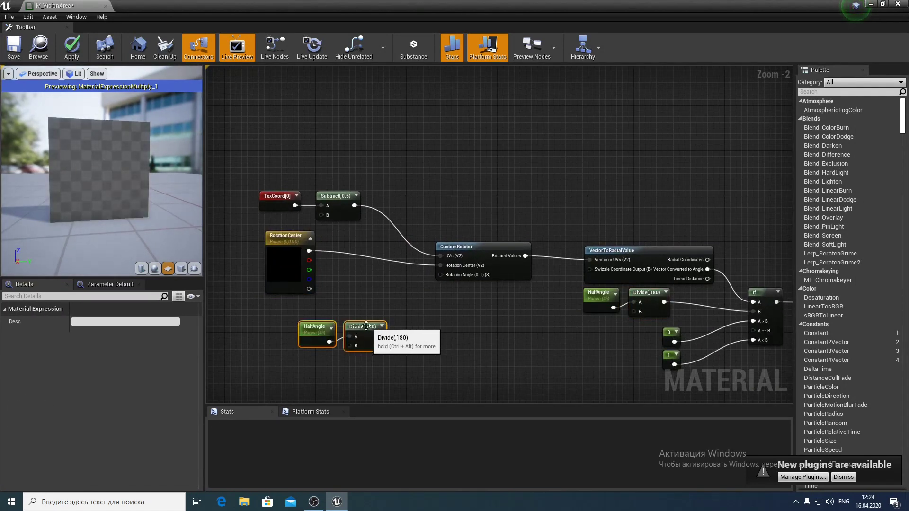
drag(356, 325, 337, 310)
click(378, 305)
- Set the copied Divide's Const B to 360 and wire it into CustomRotator's Rotation Angle
click(344, 309)
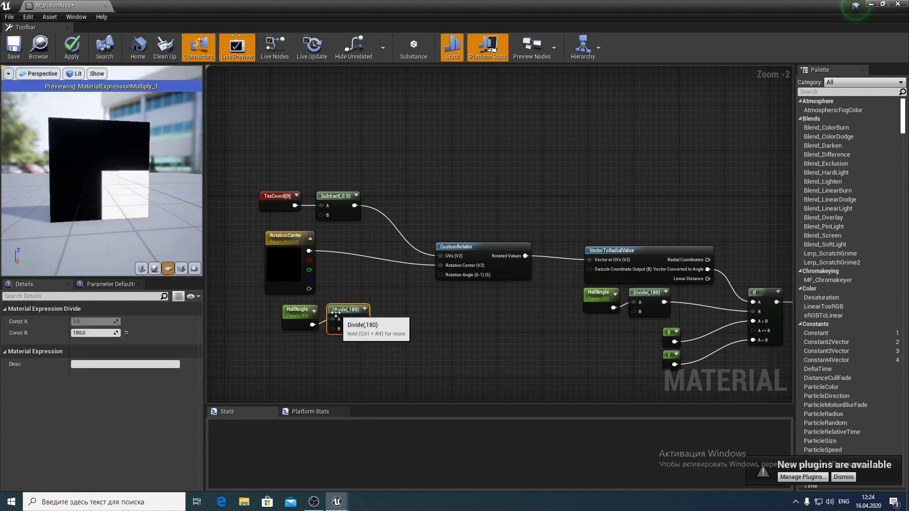
click(117, 334)
text(3)
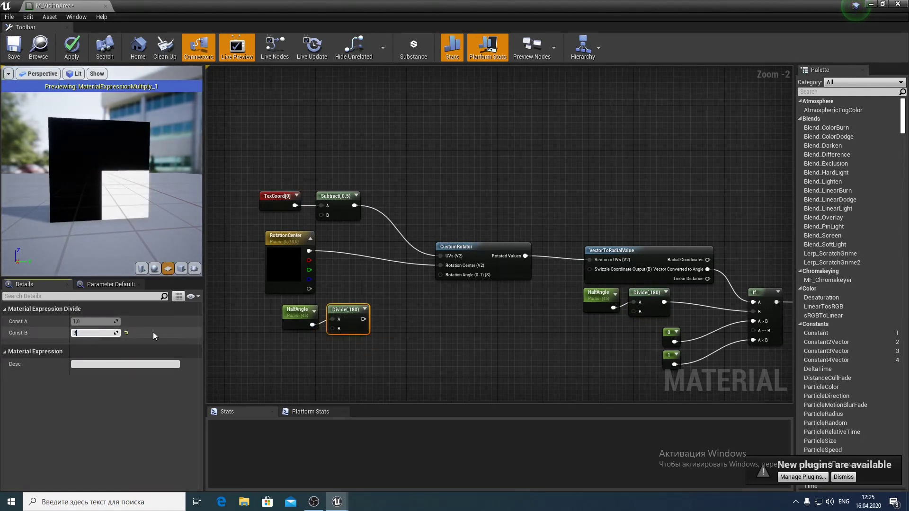
text(60)
key(Return)
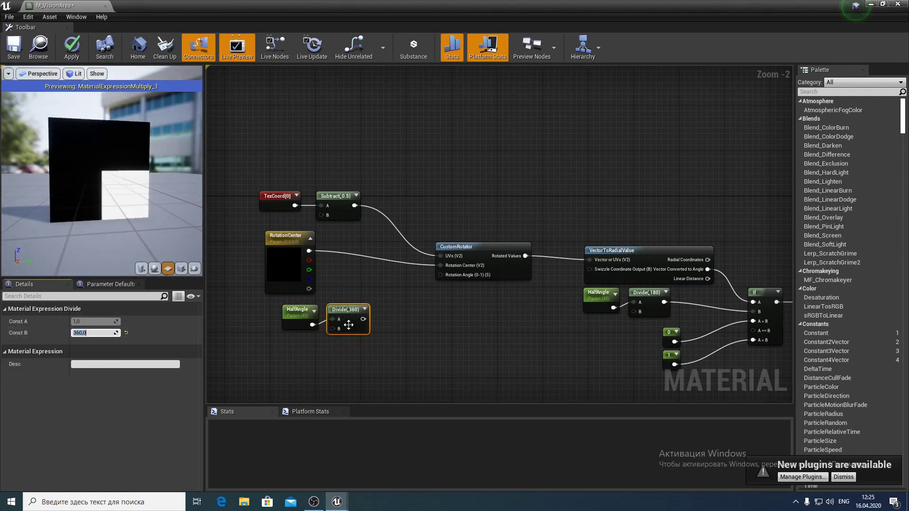
drag(363, 319, 441, 275)
click(440, 319)
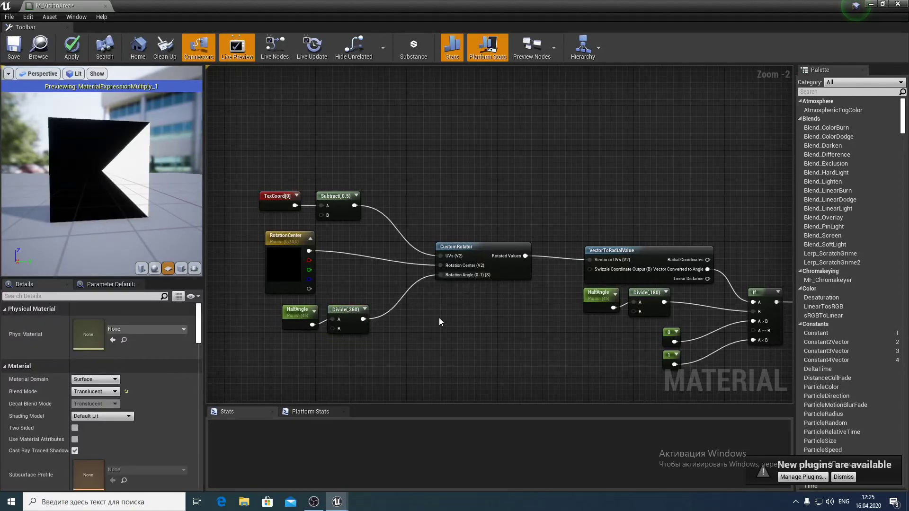
mouse_move(439, 317)
right_down()
mouse_move(561, 341)
mouse_move(430, 263)
right_up()
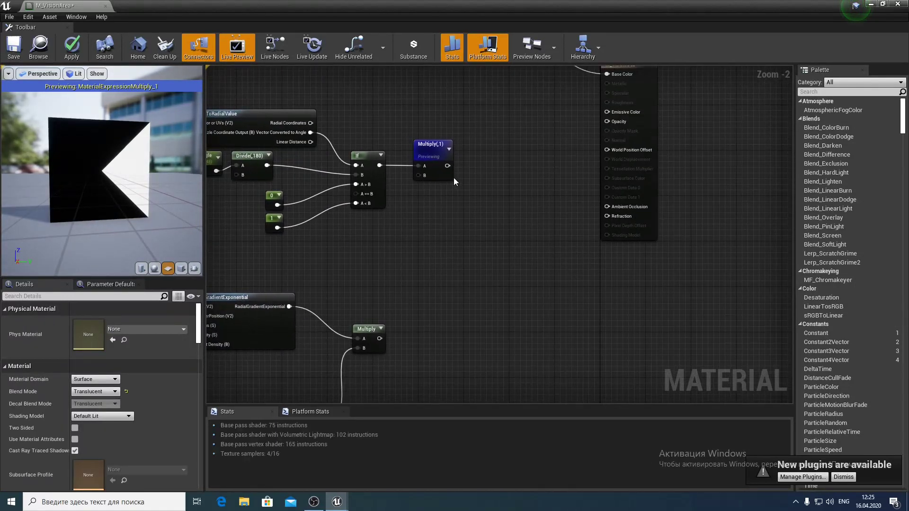
- Multiply the cone mask by the radial gradient, then multiply BaseColor alpha by the result
mouse_move(379, 338)
mouse_down()
mouse_move(422, 176)
mouse_move(473, 208)
mouse_up()
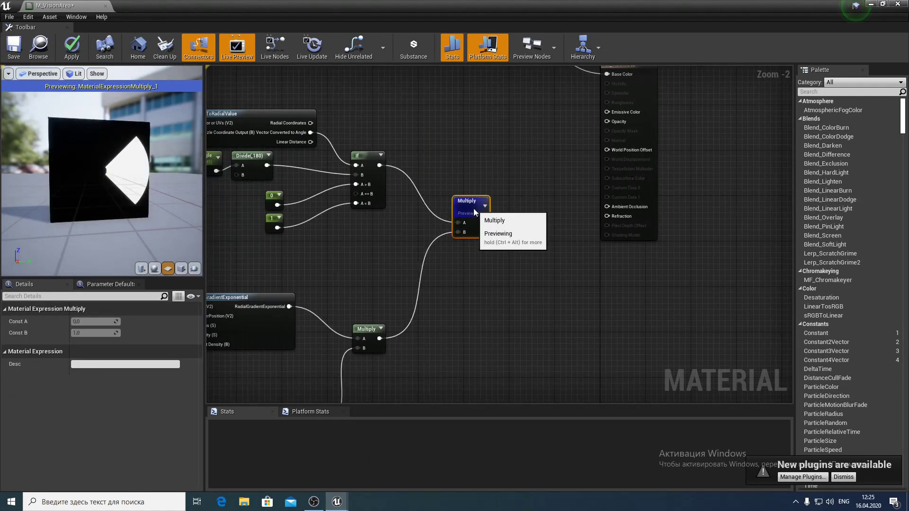
right_drag(477, 151, 429, 242)
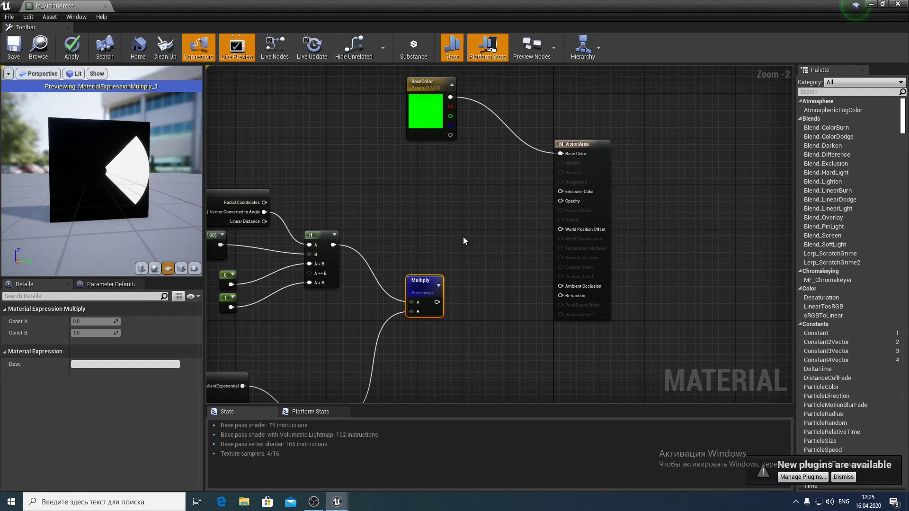
drag(433, 85, 420, 101)
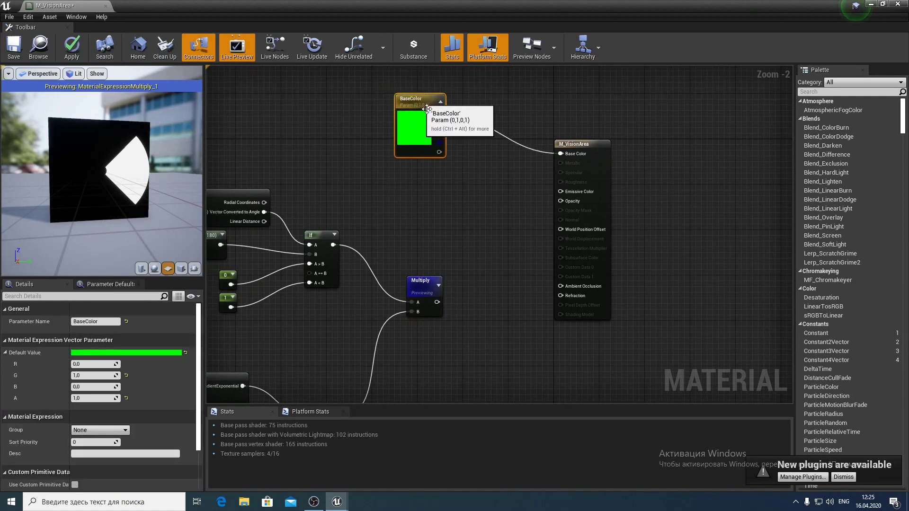
drag(439, 152, 485, 230)
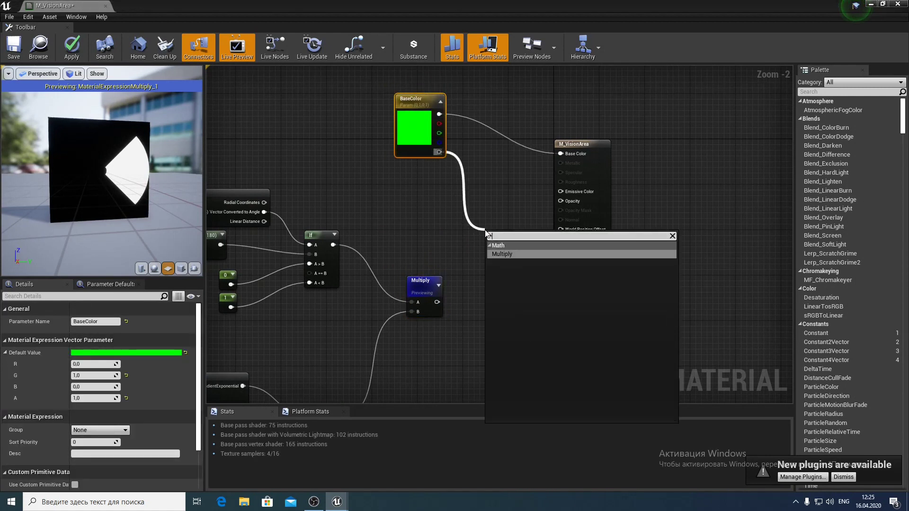
click(500, 254)
drag(437, 302, 560, 200)
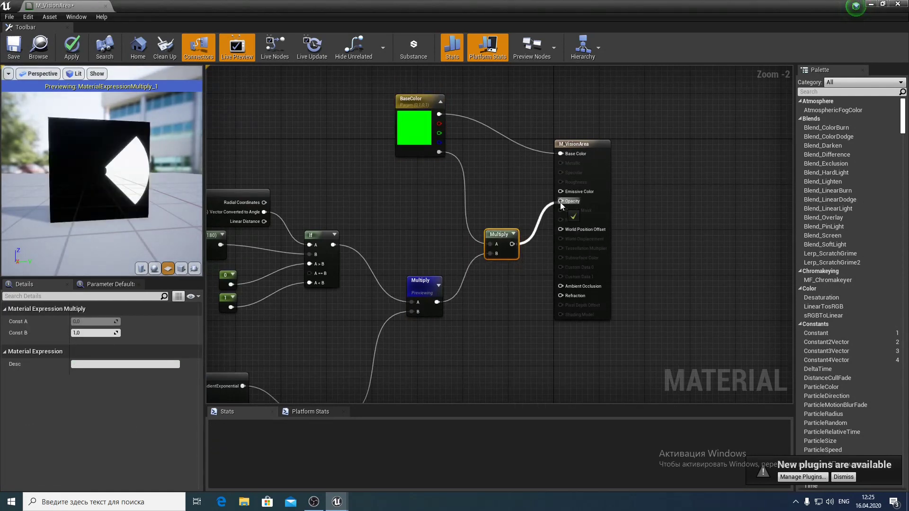
- Stop previewing the single Multiply node to see the green cone, and save M_VisionArea
right_click(419, 283)
click(426, 287)
right_drag(425, 222, 337, 242)
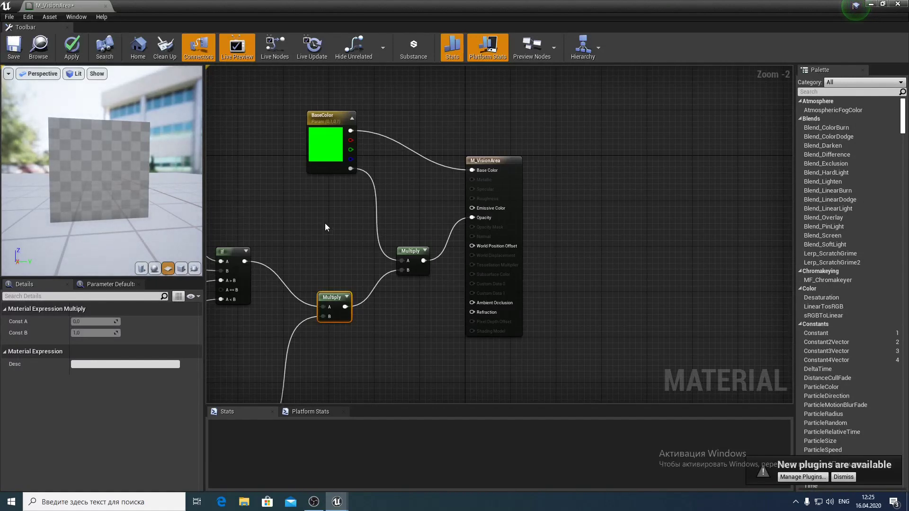
mouse_move(95, 170)
mouse_down()
mouse_move(151, 156)
mouse_move(180, 208)
mouse_up()
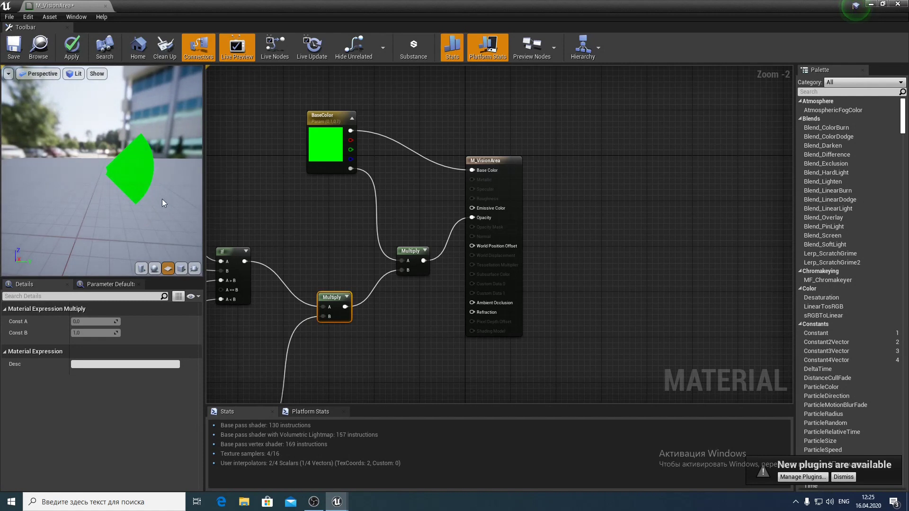
key(ctrl+s)
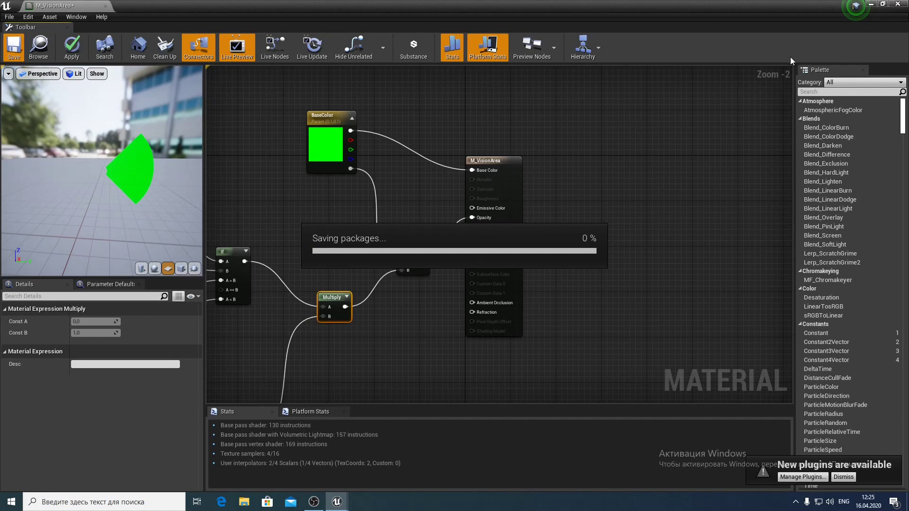
- Open the ThirdPersonCharacter Blueprint from ThirdPersonBP/Blueprints
click(856, 9)
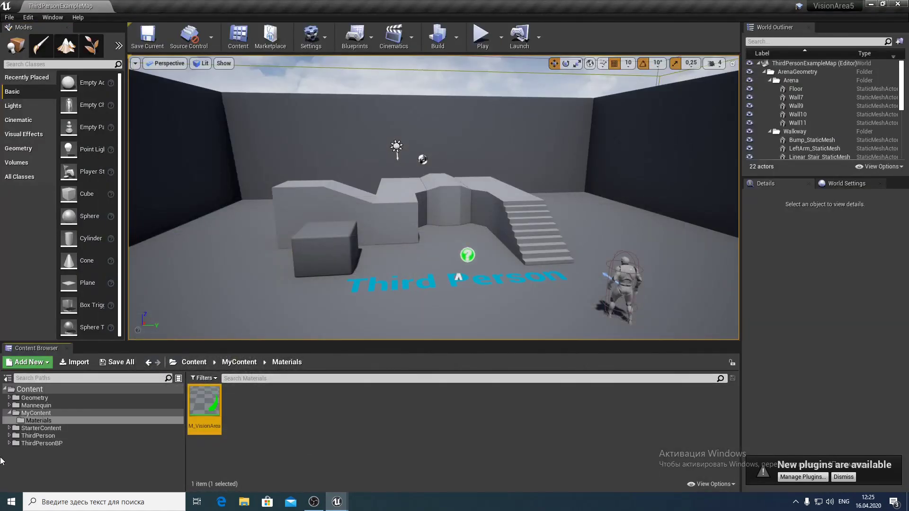
click(42, 442)
double_click(204, 402)
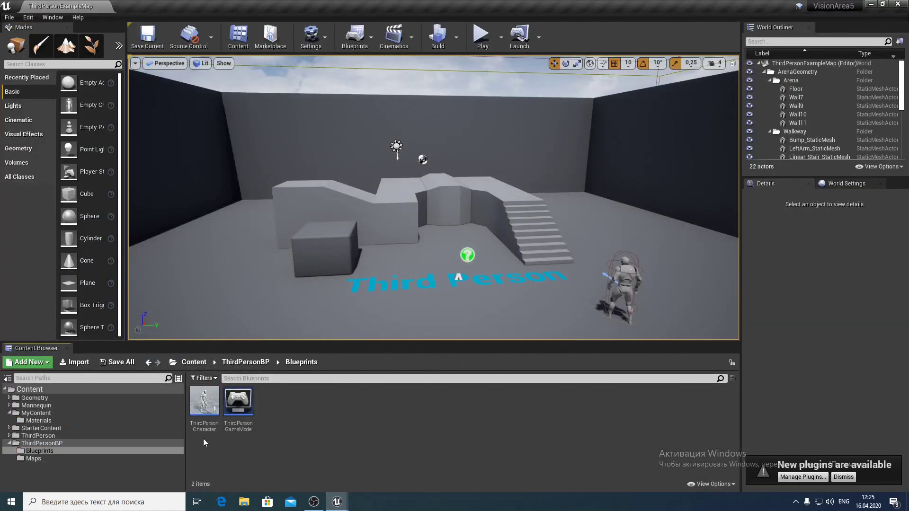
double_click(207, 403)
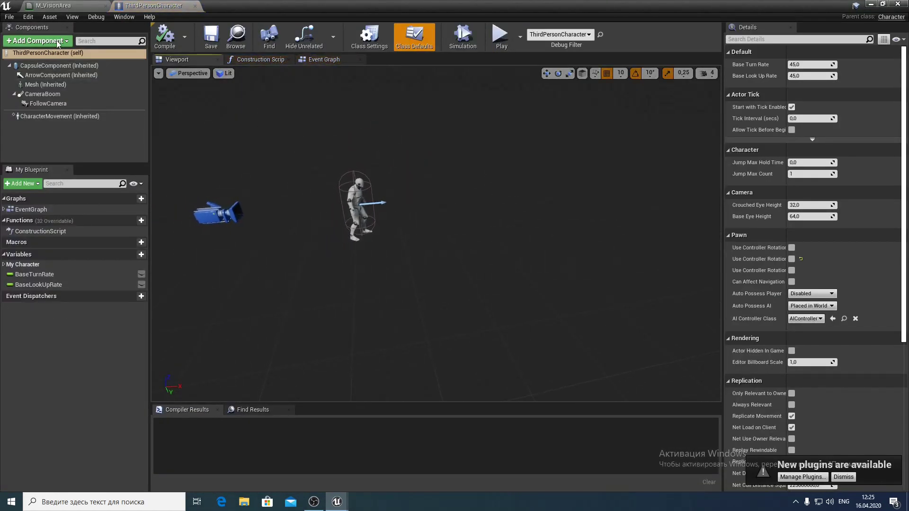
- Add a Plane component at Location Z -90 with uniform scale 10
click(38, 40)
click(50, 180)
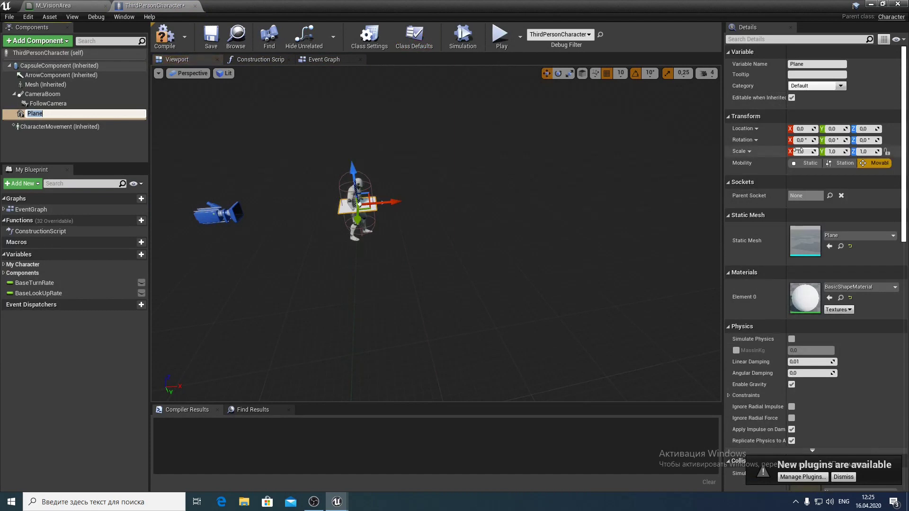
click(860, 129)
text(-90)
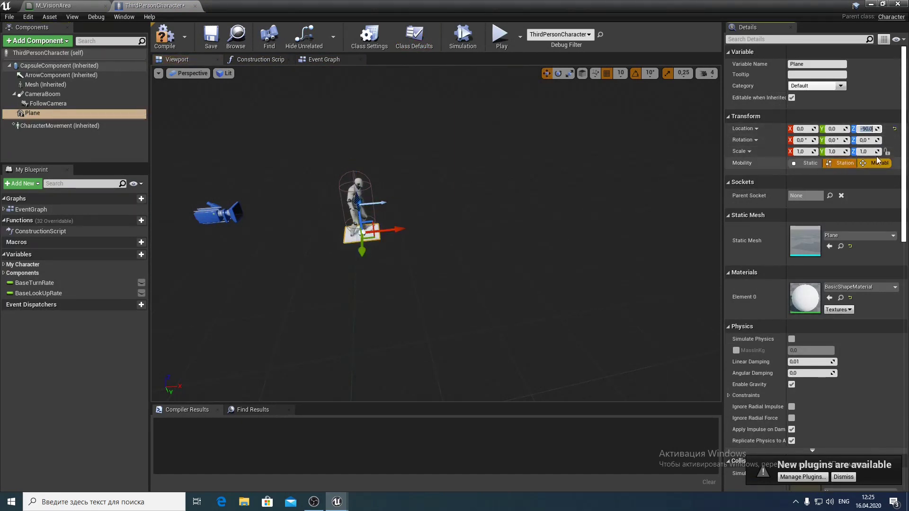
key(Return)
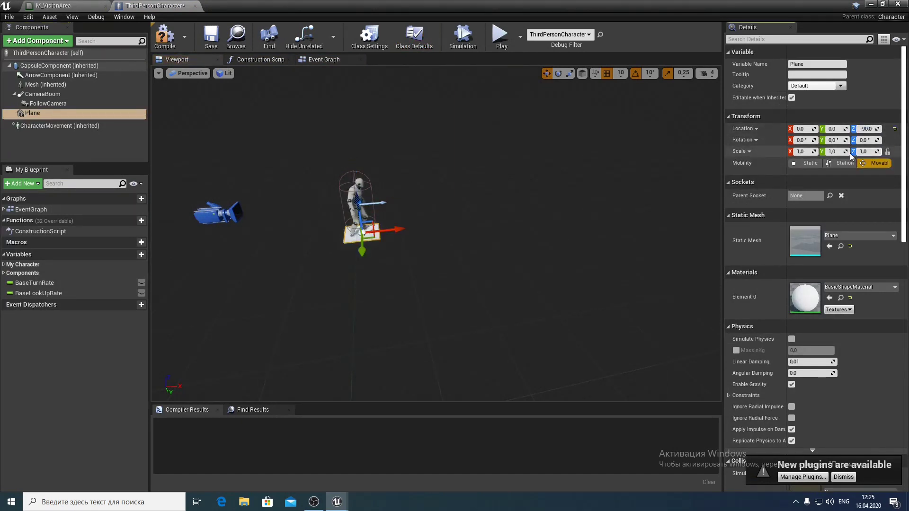
text(10)
key(Return)
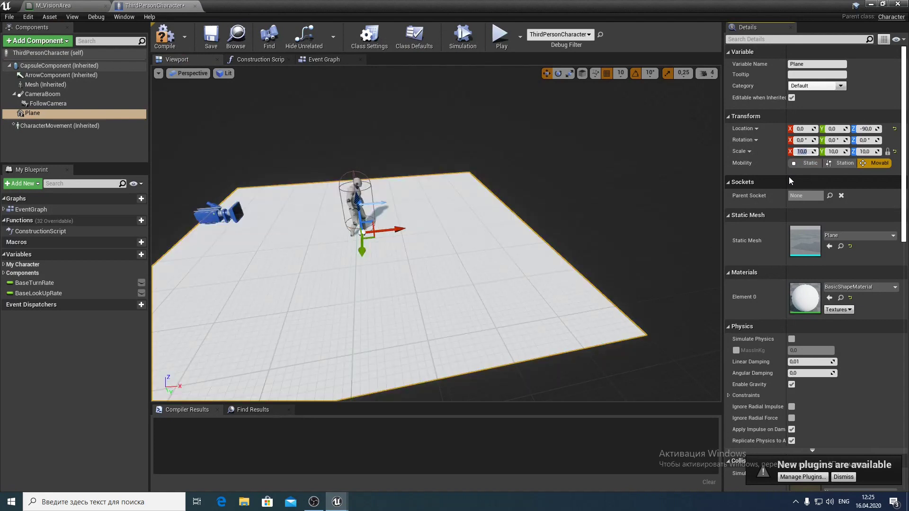
- Set the Plane's Collision Presets to NoCollision and compile the Blueprint
scroll(888, 284, down, 5)
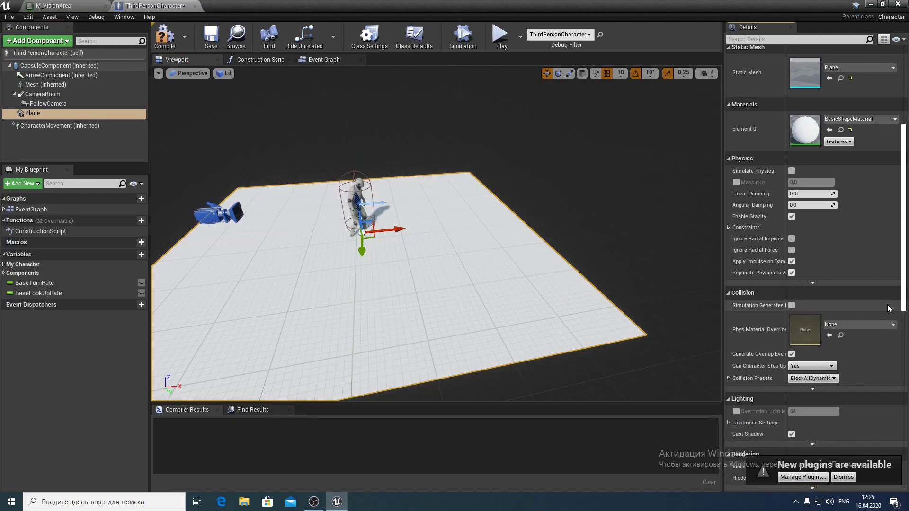
click(811, 378)
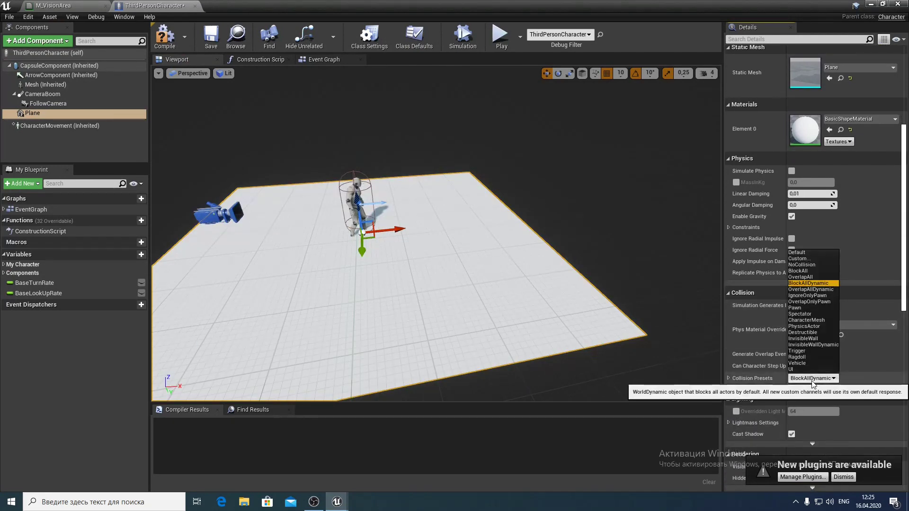
click(807, 265)
scroll(568, 241, up, 2)
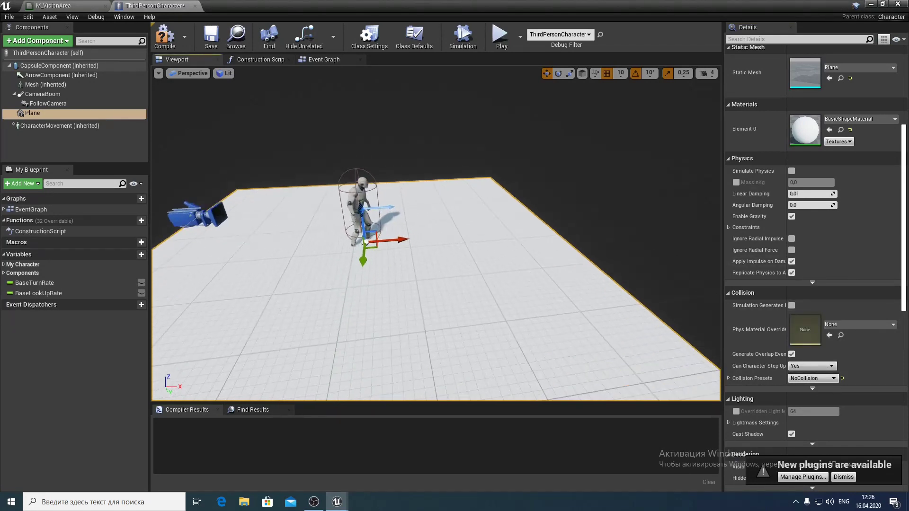
scroll(559, 227, up, 4)
scroll(541, 207, down, 4)
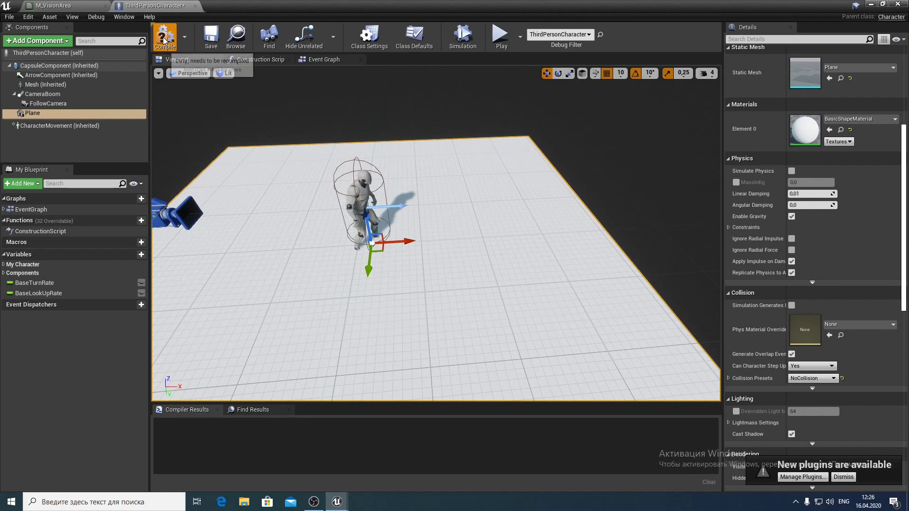
click(164, 34)
- Assign M_VisionArea from MyContent/Materials to the Plane's Element 0 slot and frame the plane
right_drag(300, 112, 299, 110)
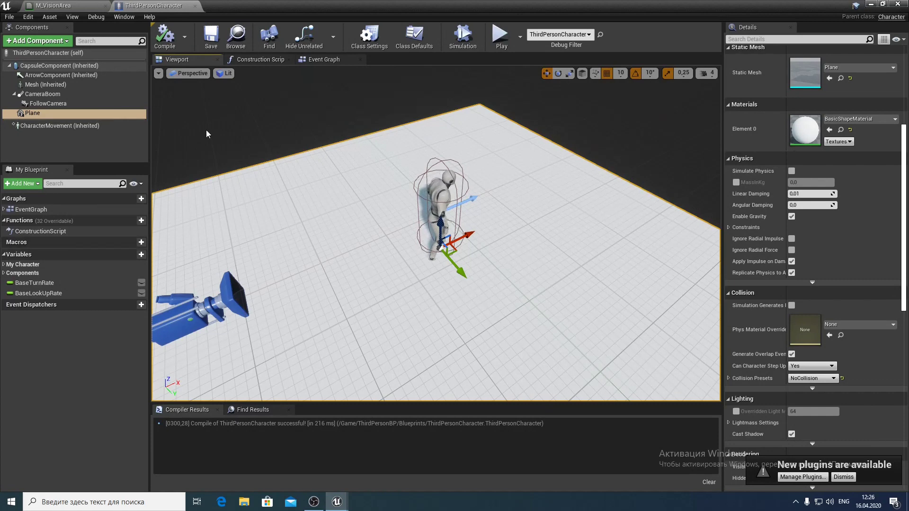
drag(368, 5, 368, 58)
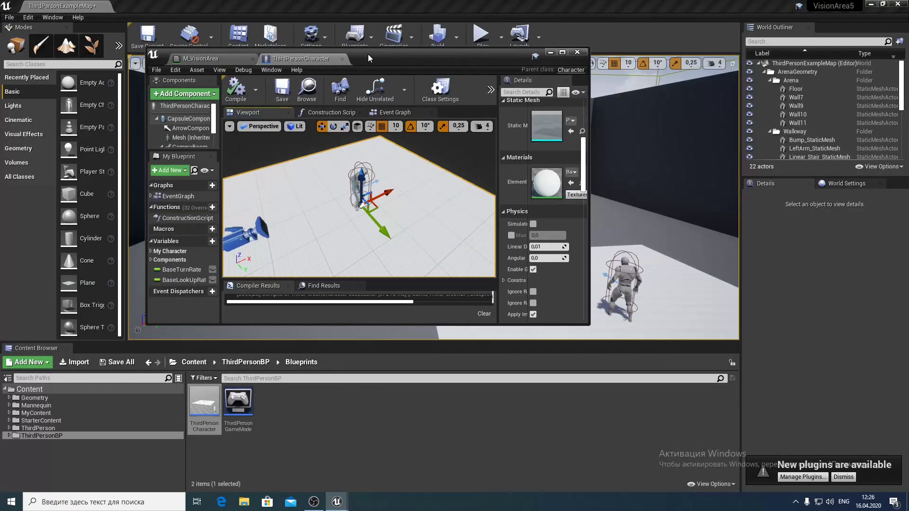
double_click(36, 412)
click(45, 421)
click(189, 403)
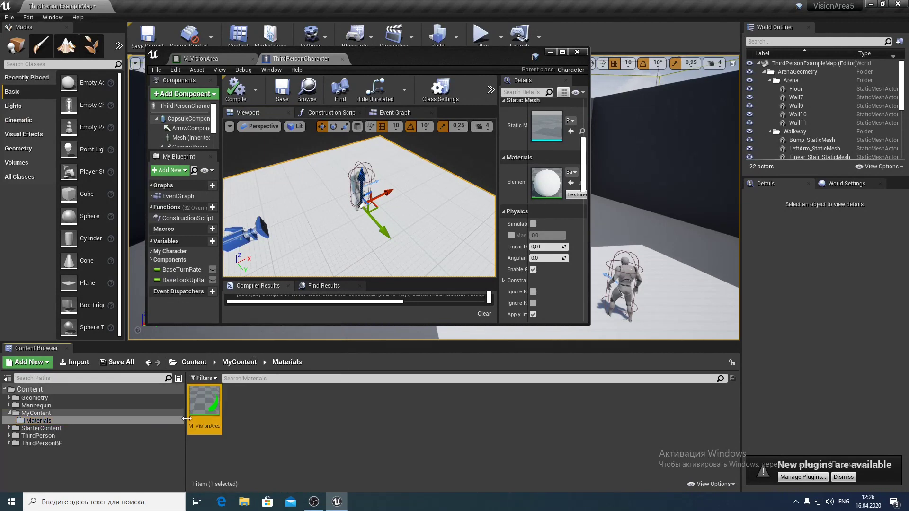
click(571, 183)
click(563, 53)
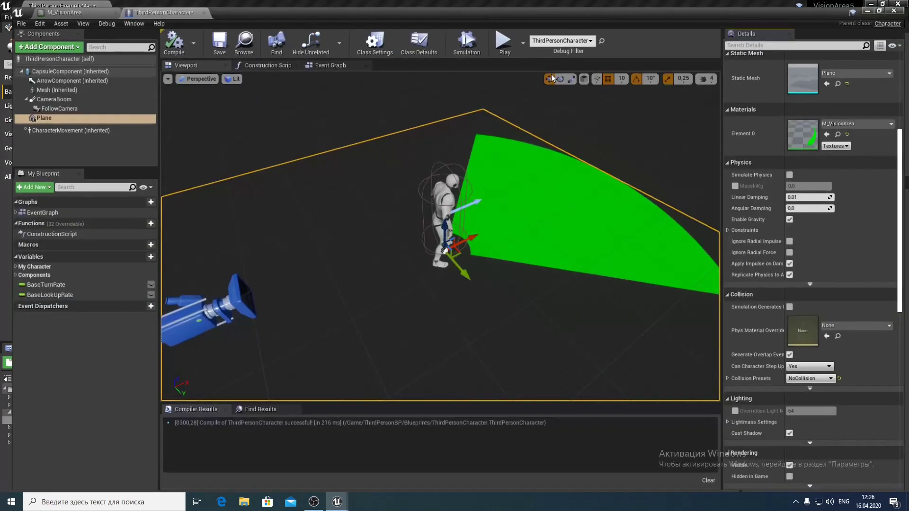
key(f)
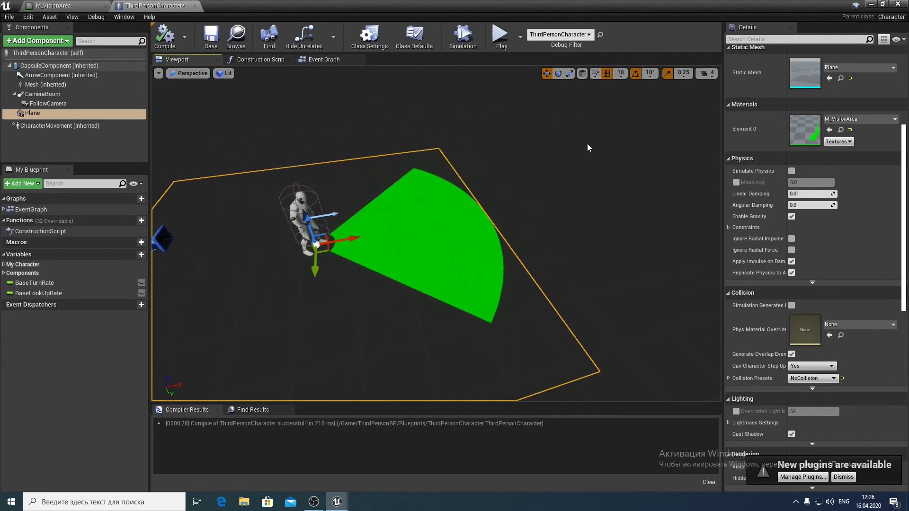
scroll(435, 236, up, 2)
right_drag(523, 132, 522, 132)
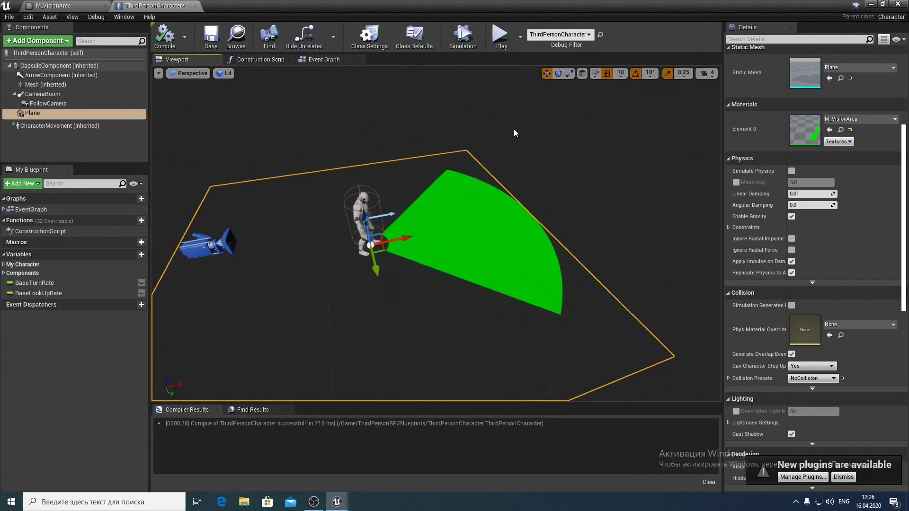
- Add a Float variable named HalfAngle
click(143, 256)
text(Ha)
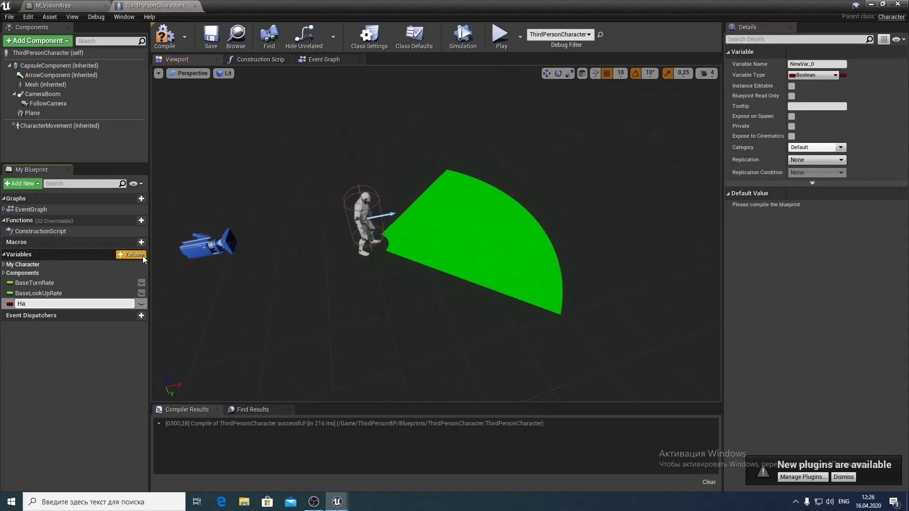
text(lfAngle)
key(Return)
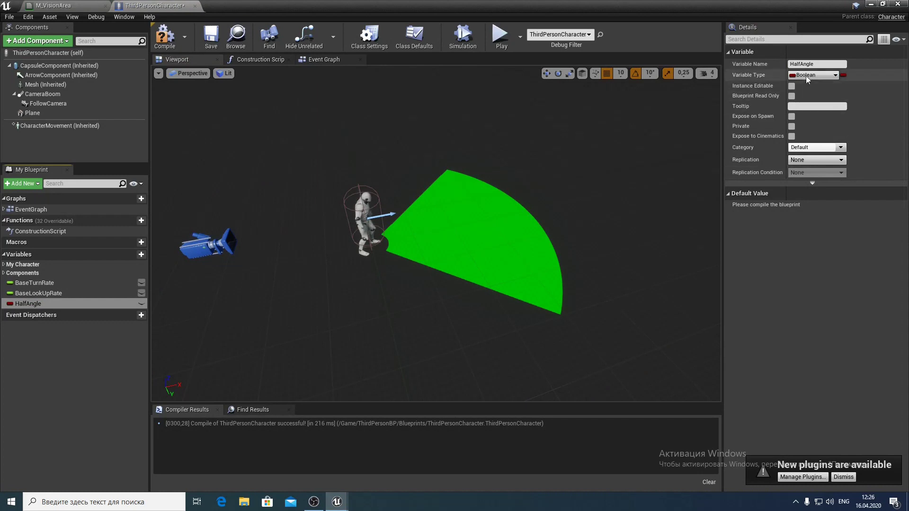
click(805, 75)
click(776, 137)
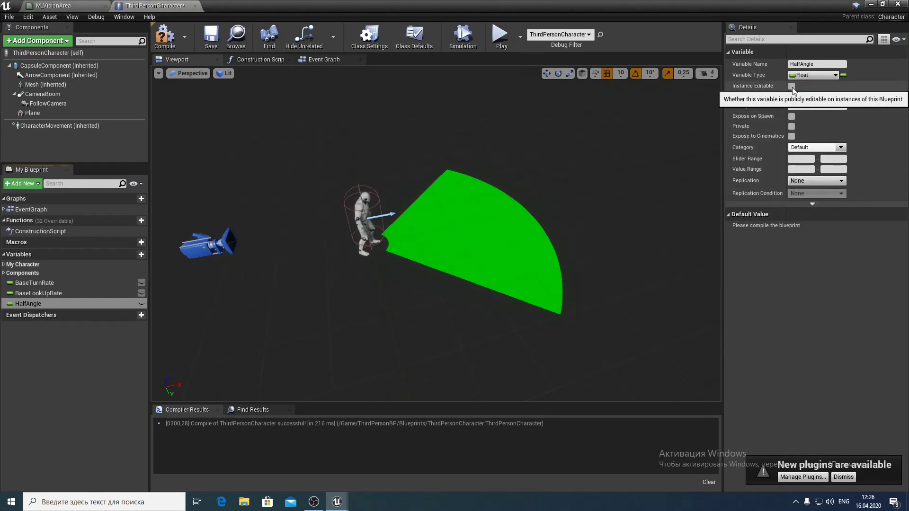
- Make HalfAngle Instance Editable in category VisionArea and compile
click(790, 86)
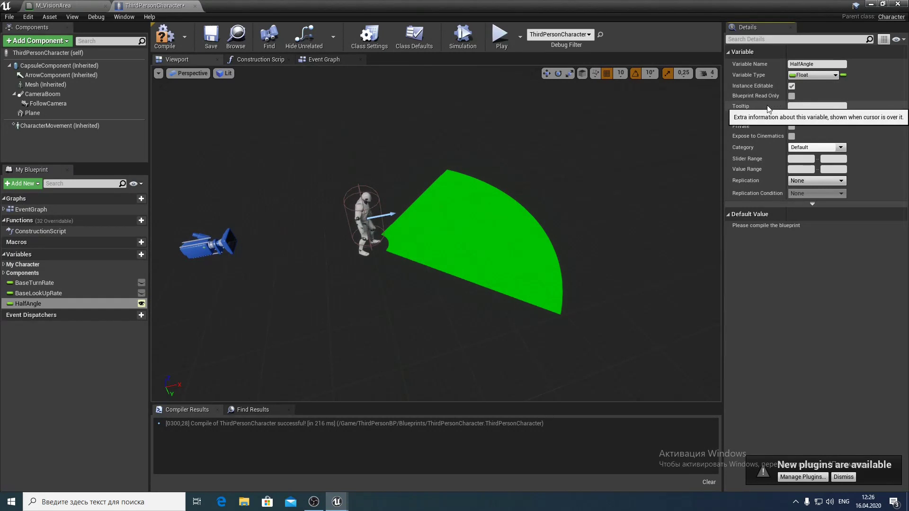
click(808, 148)
text(VisionArea)
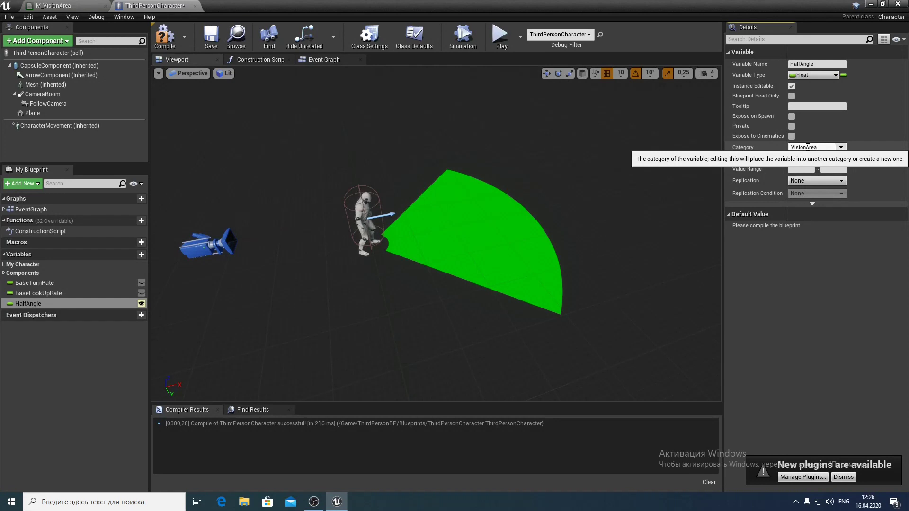
key(Return)
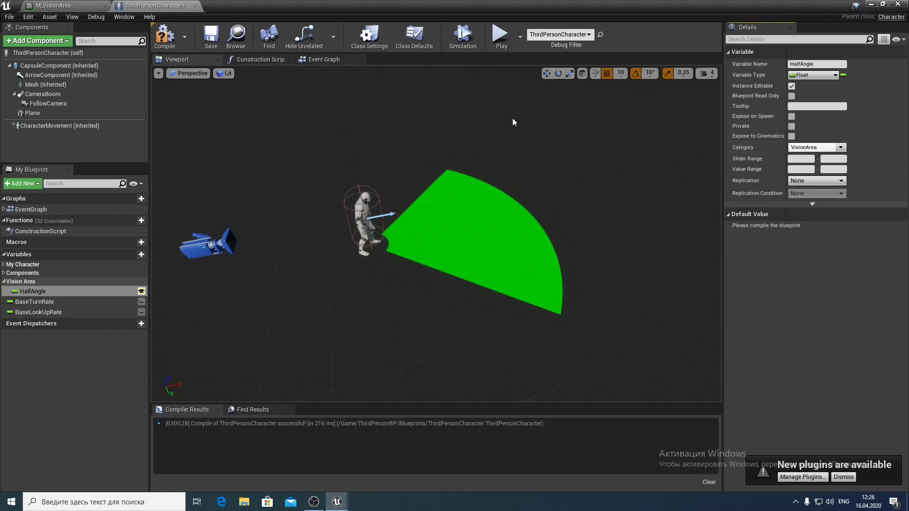
click(173, 38)
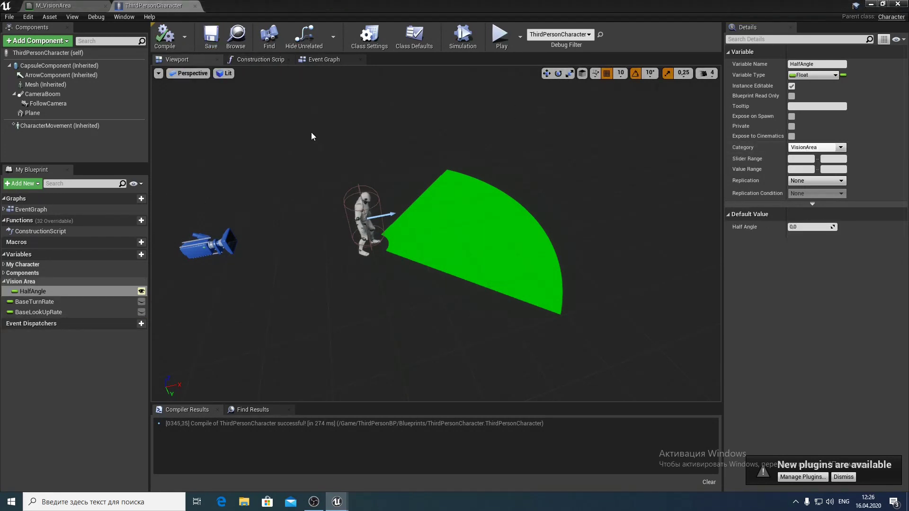
- Duplicate HalfAngle to create the ExternalRadius and InternalRadius variables
right_click(39, 291)
click(65, 310)
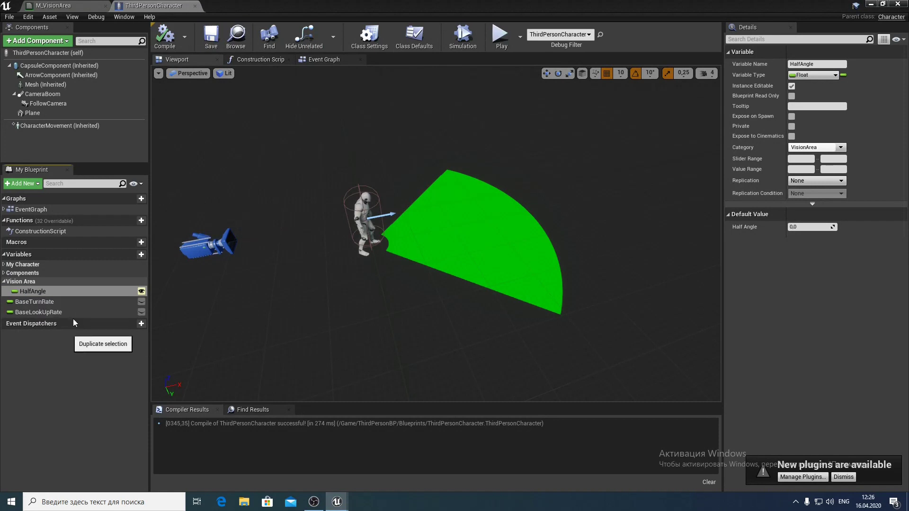
text(ExternalRadius)
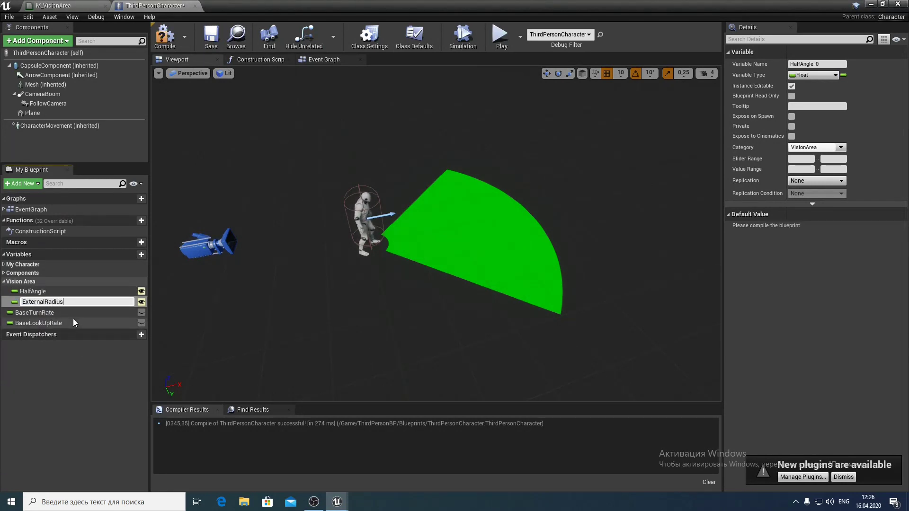
key(Return)
right_click(69, 305)
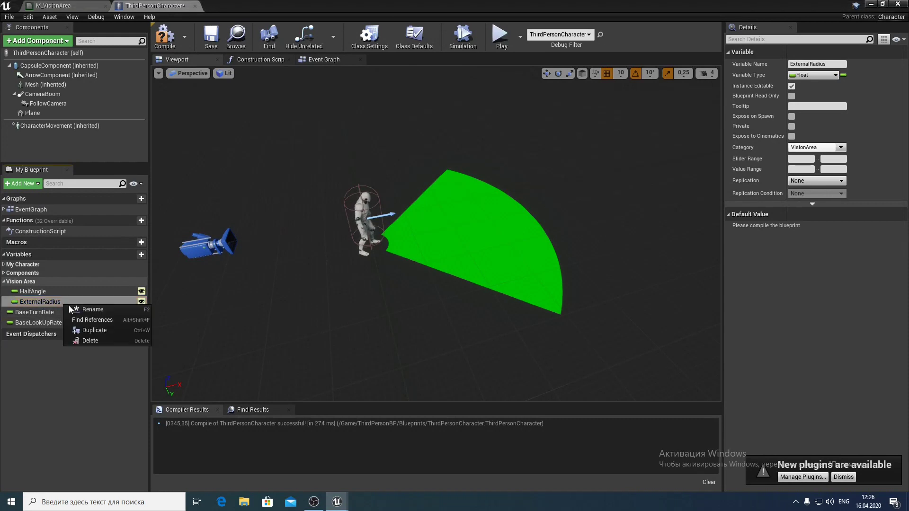
click(88, 329)
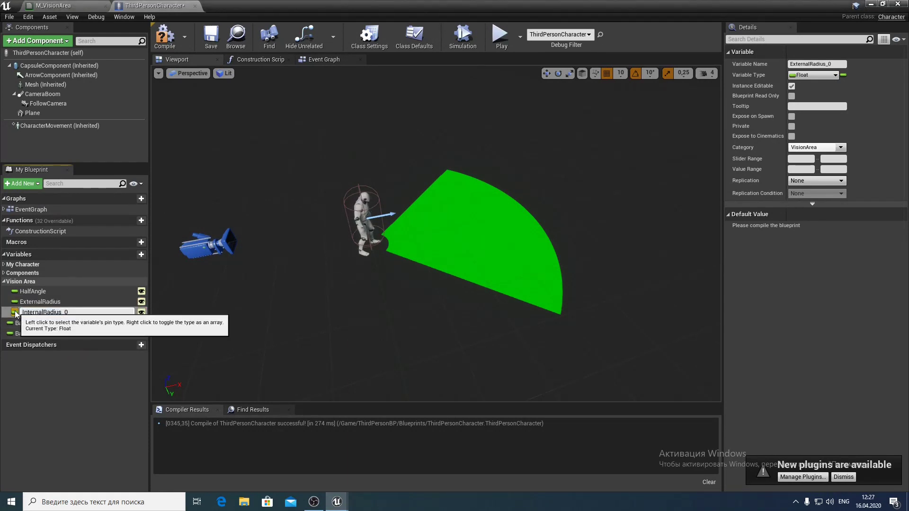
key(Return)
- Duplicate InternalRadius into a Color variable and make it a Linear Color
right_click(57, 313)
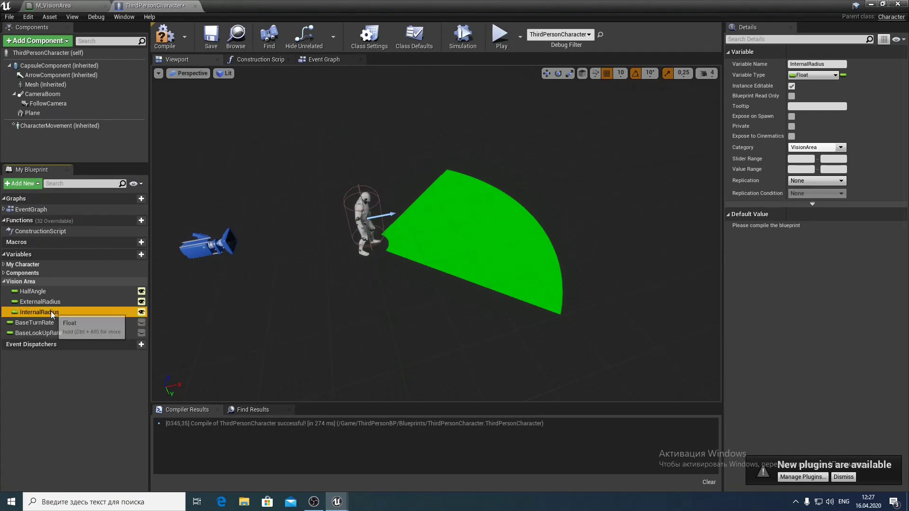
click(75, 335)
text(Color)
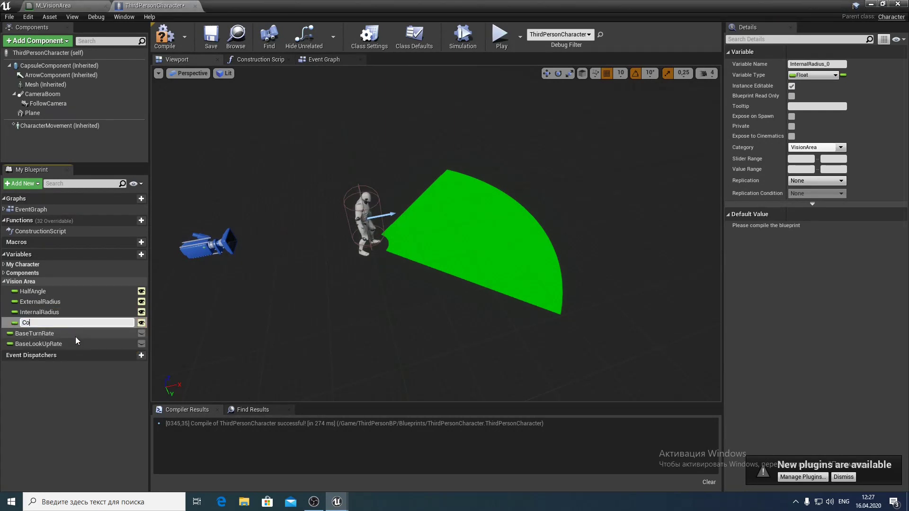
key(Return)
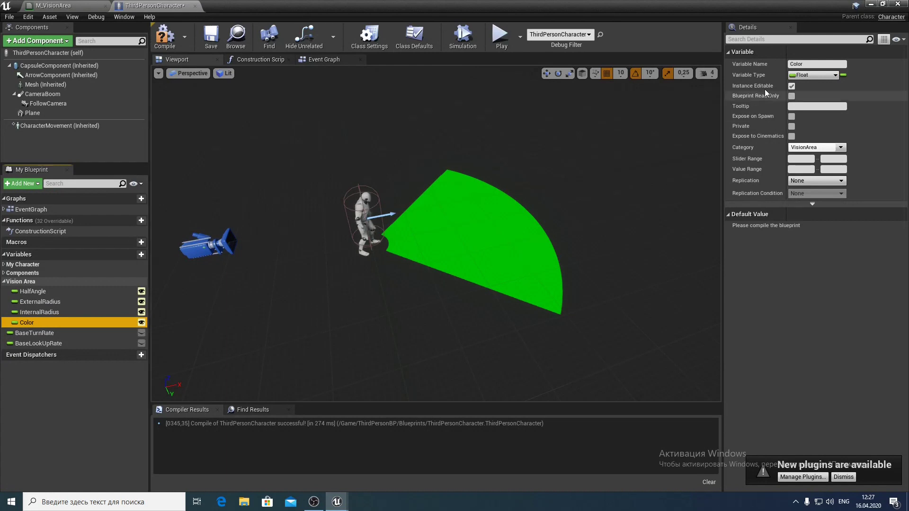
click(812, 74)
text(linear)
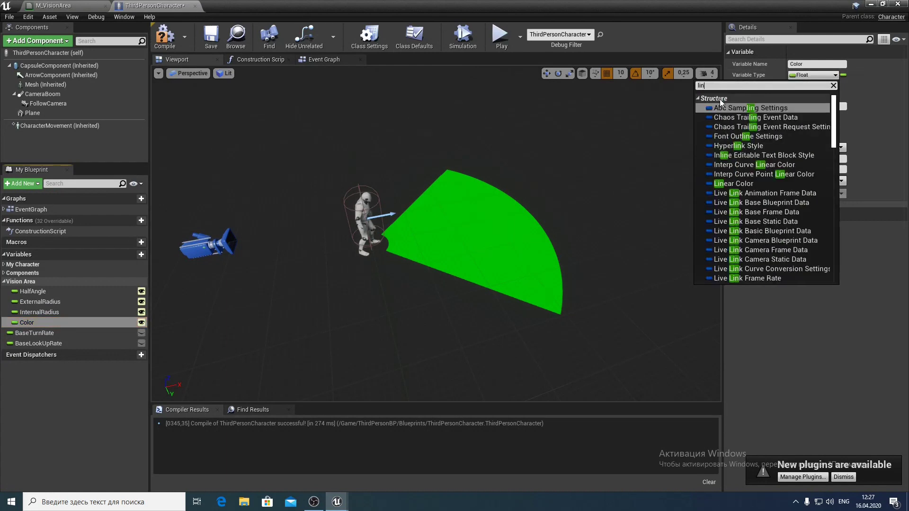
click(723, 127)
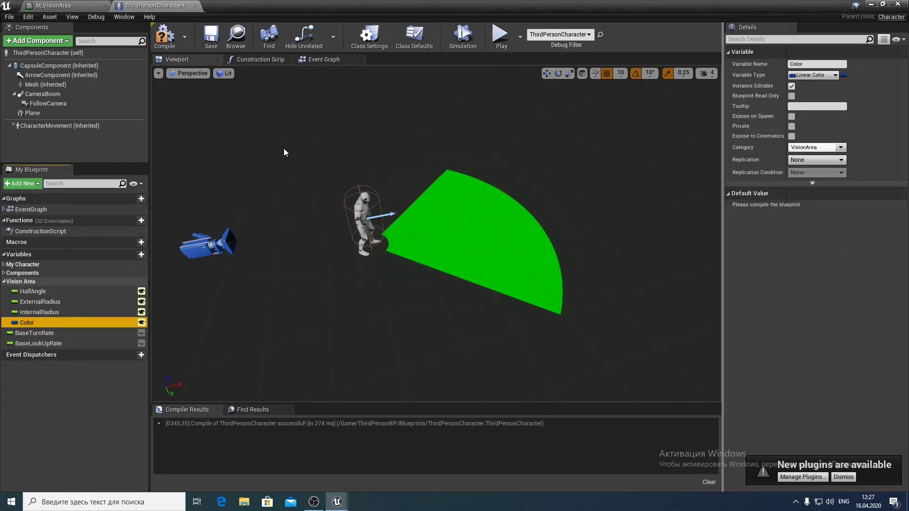
- Duplicate Color into a Boolean variable named bUseDecal and compile the blueprint
right_click(96, 321)
click(128, 347)
text(bUseDecal)
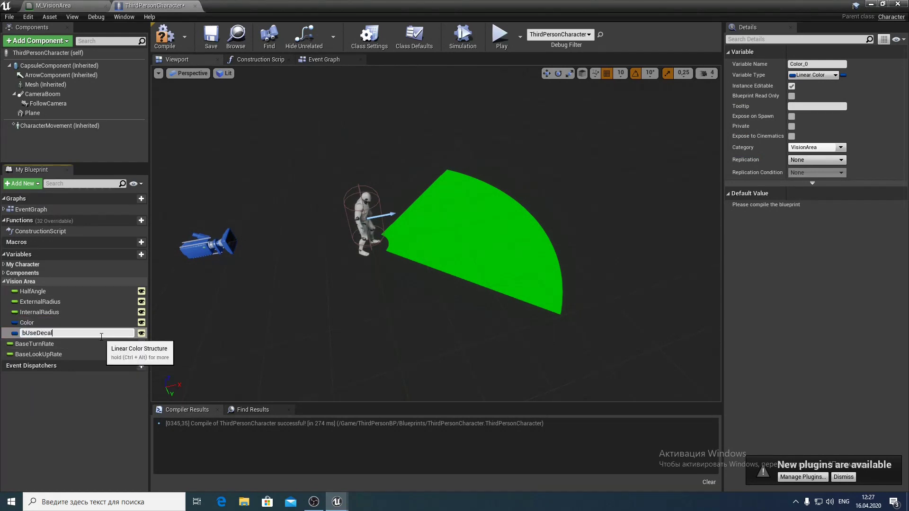
key(Return)
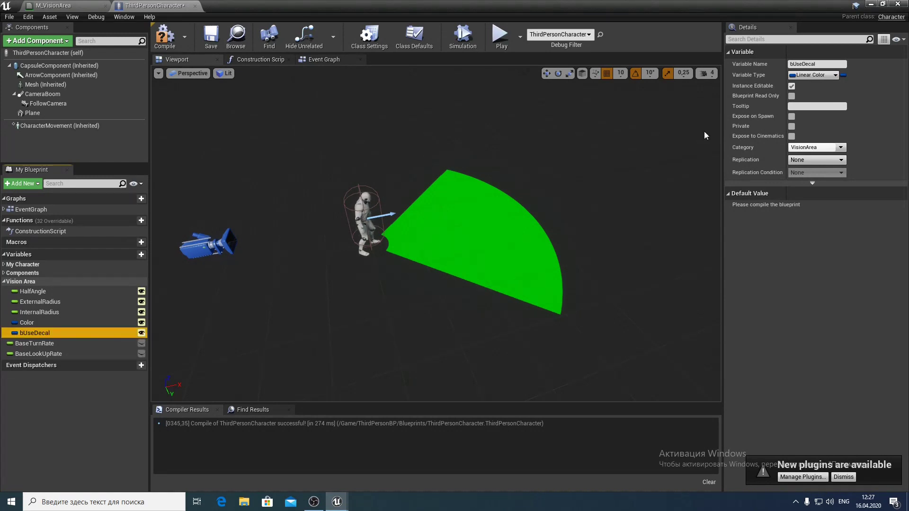
click(812, 75)
click(776, 97)
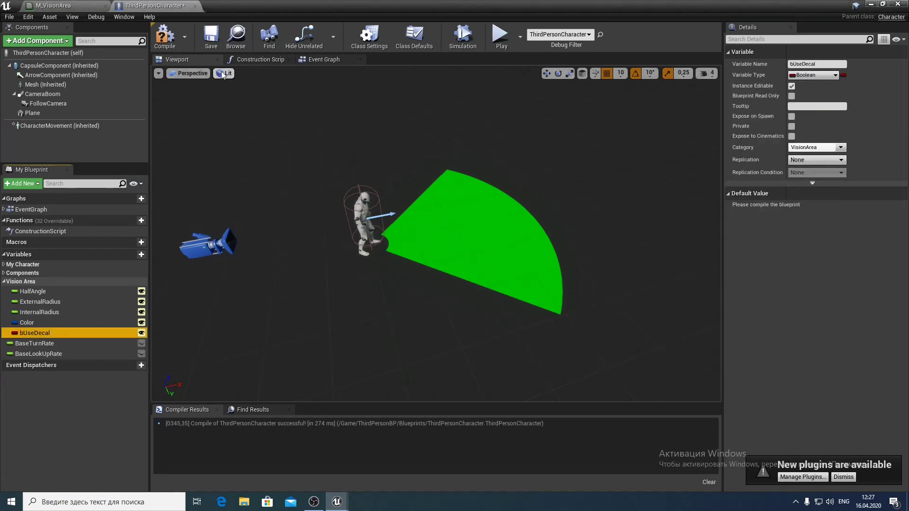
click(165, 35)
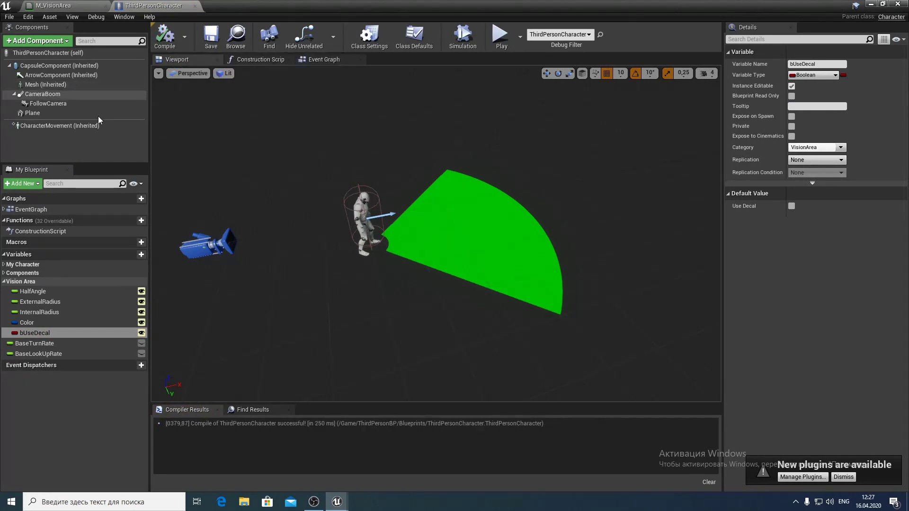
- Enter default values for HalfAngle, ExternalRadius and InternalRadius (50)
click(58, 291)
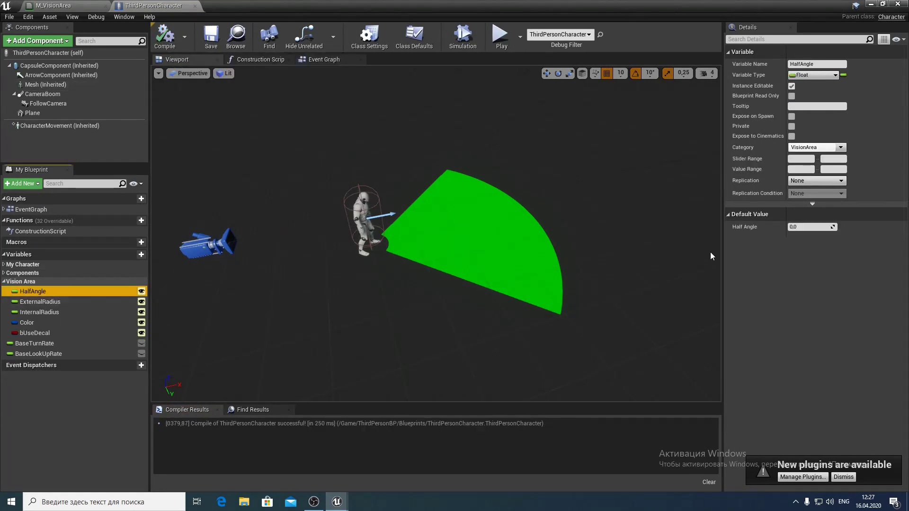
click(800, 227)
text(45)
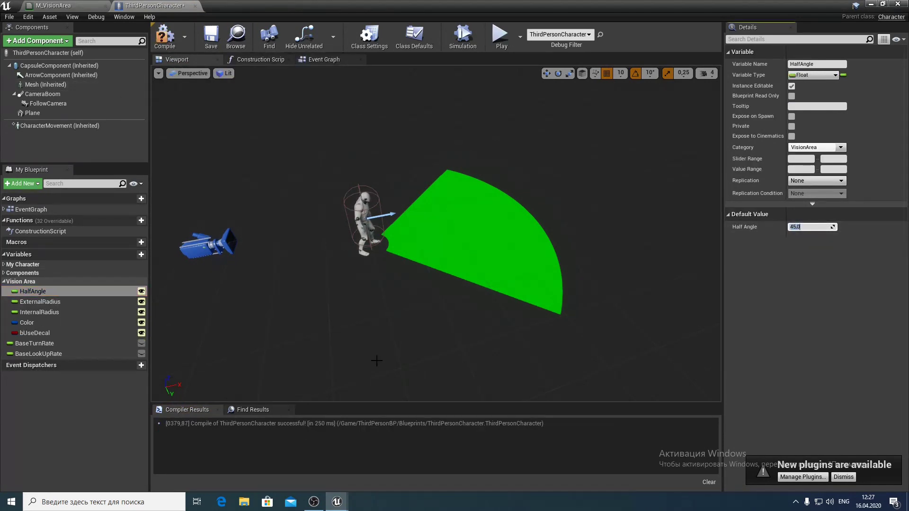
click(76, 301)
click(824, 226)
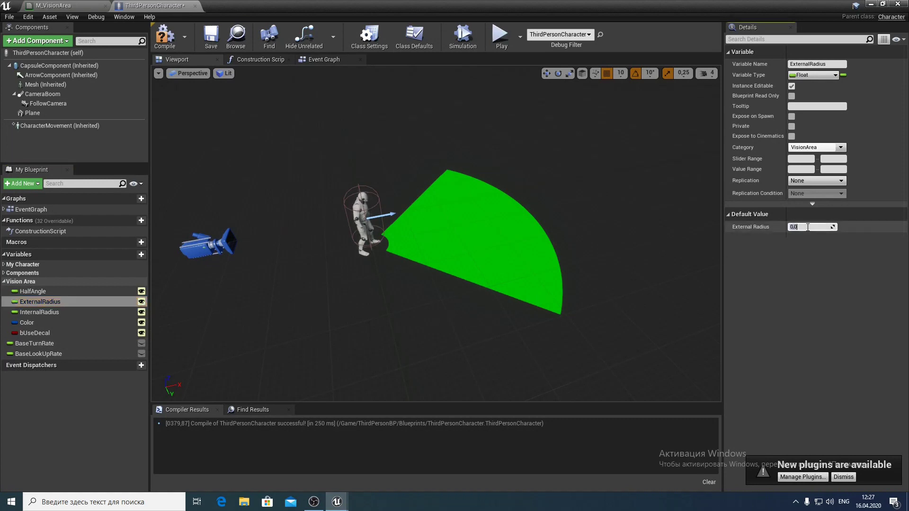
text(150)
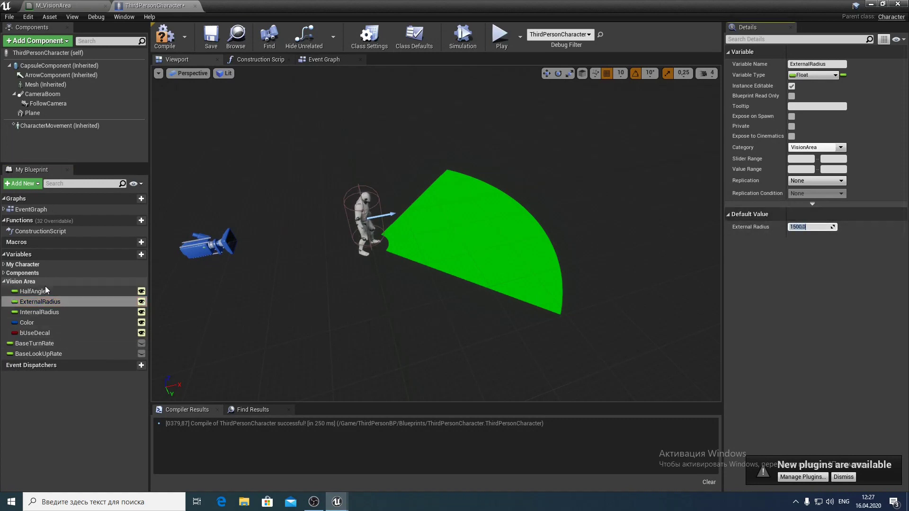
click(43, 312)
click(803, 227)
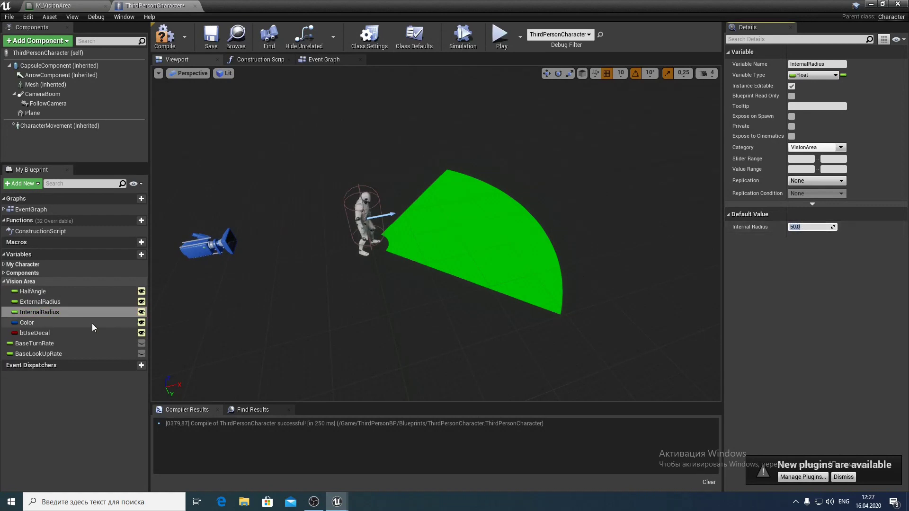
- Make Color's default a translucent blue with B 1.0 and A 0.5
click(27, 322)
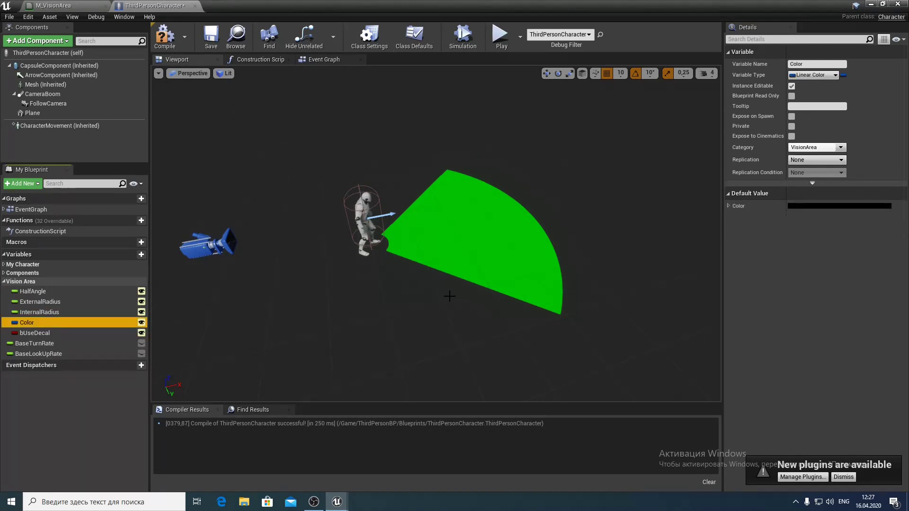
click(729, 206)
click(810, 238)
text(1)
key(Return)
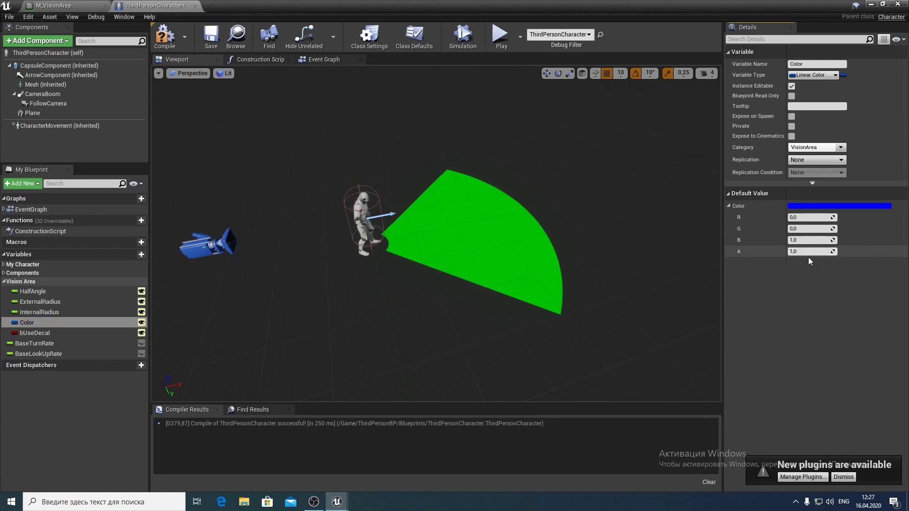
click(806, 254)
text(0,5)
key(Return)
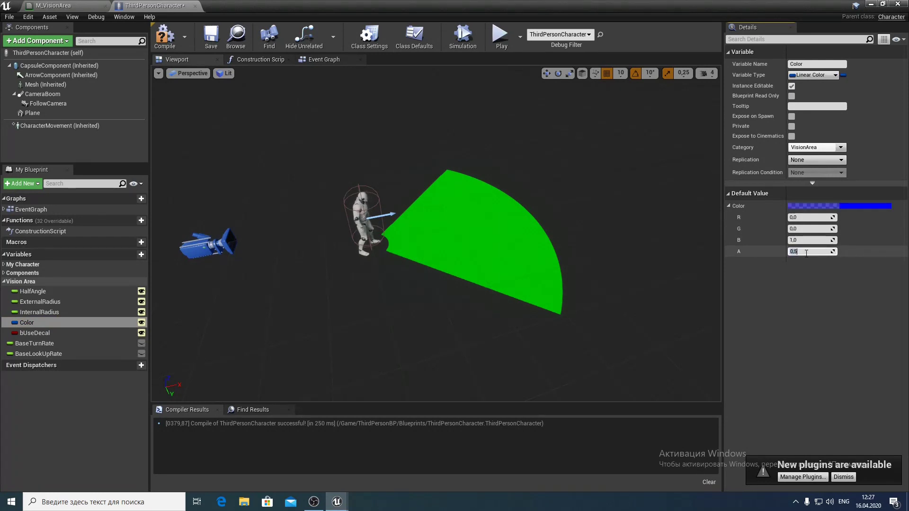
- Tick bUseDecal's default Use Decal, then compile and save the blueprint
click(45, 334)
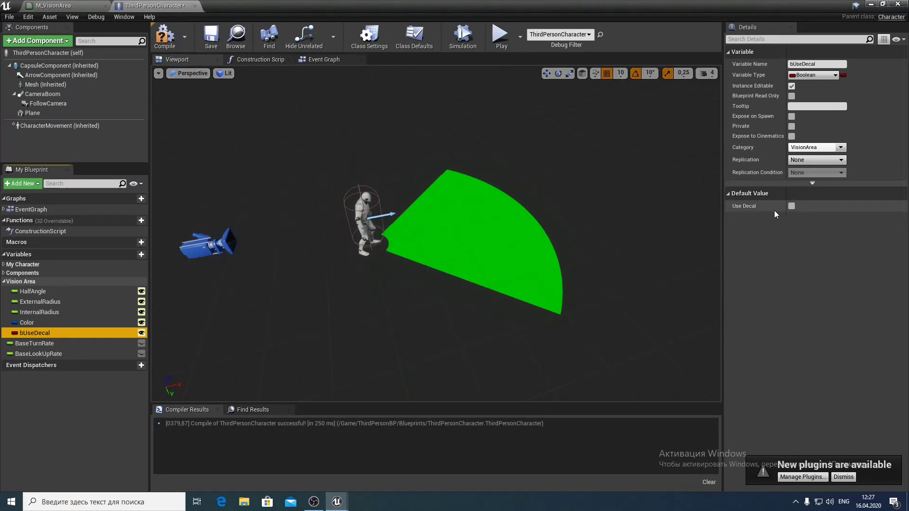
click(791, 207)
click(792, 206)
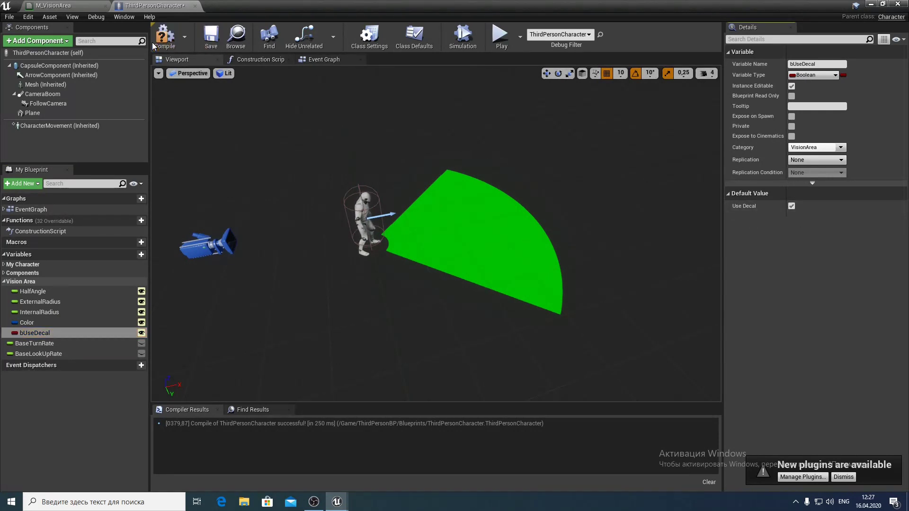
click(164, 36)
click(211, 37)
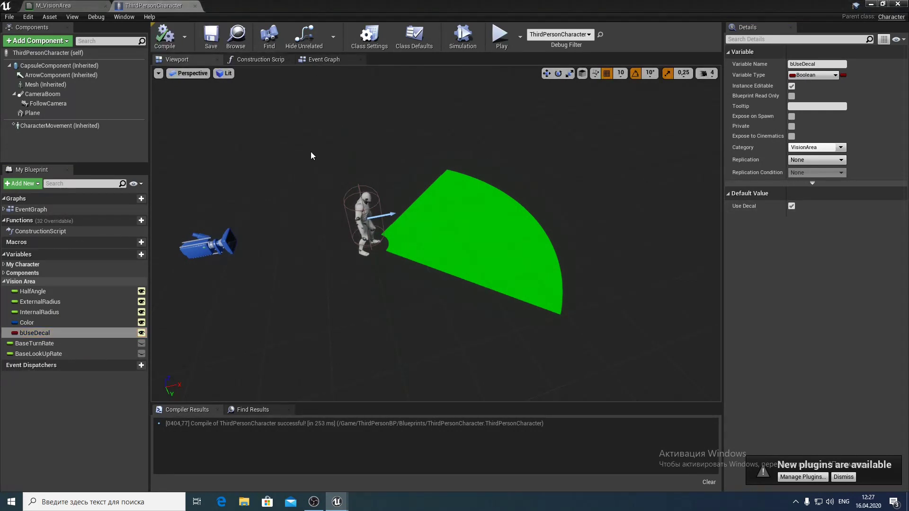
- Chain a Create Dynamic Material Instance node with parent M_VisionArea after Construction Script
click(256, 59)
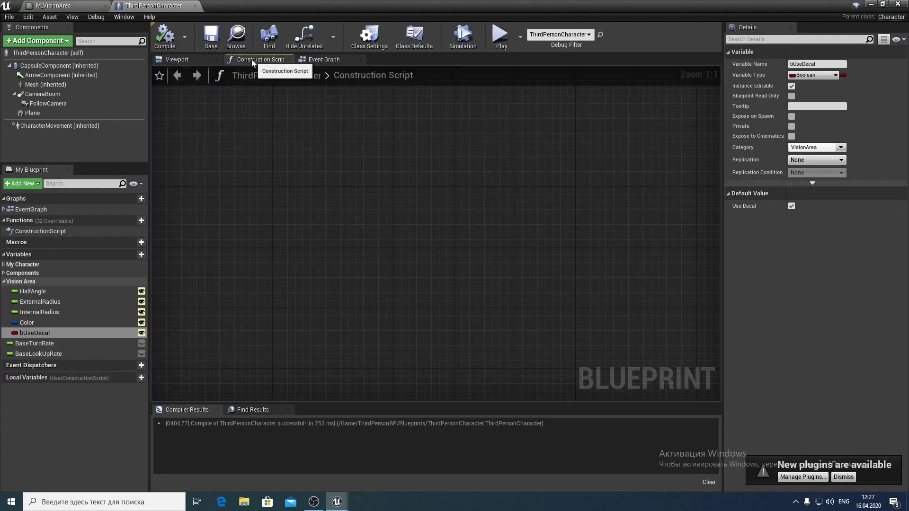
right_drag(426, 202, 402, 325)
drag(282, 235, 345, 215)
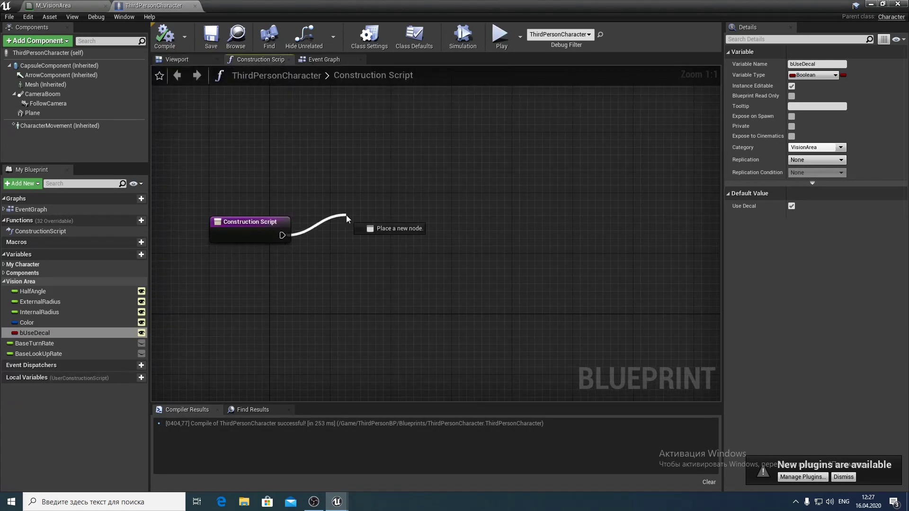
text(dyna)
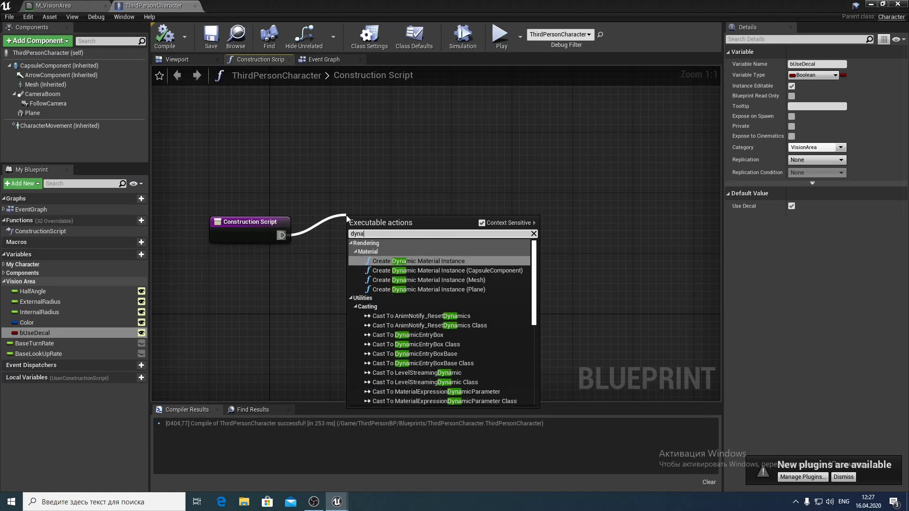
click(461, 262)
drag(401, 225, 407, 164)
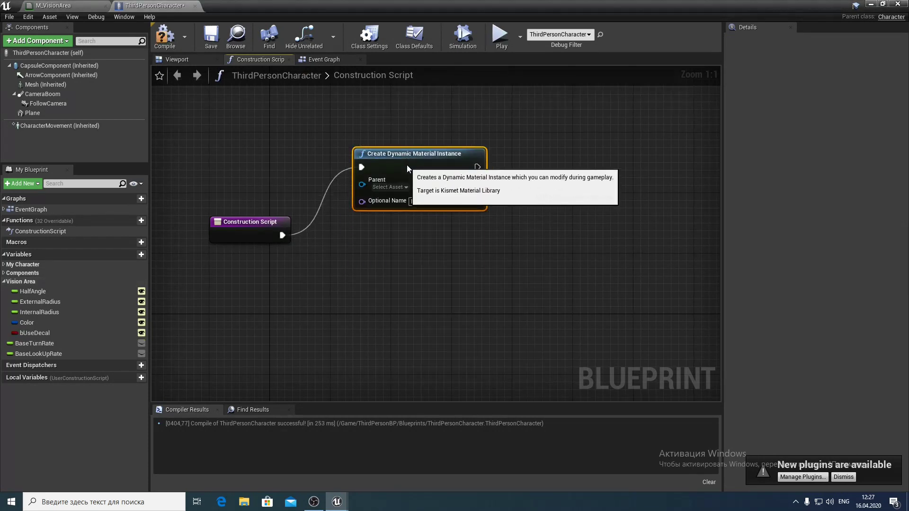
click(389, 187)
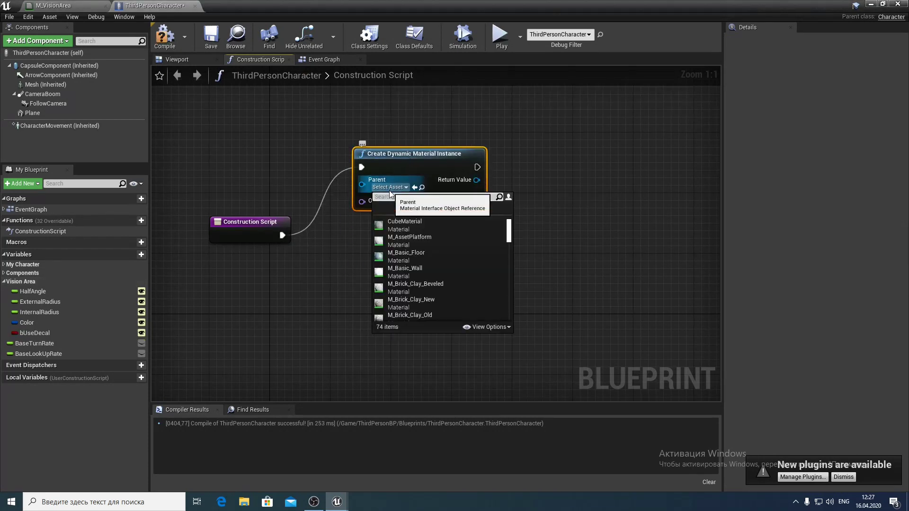
text(vi)
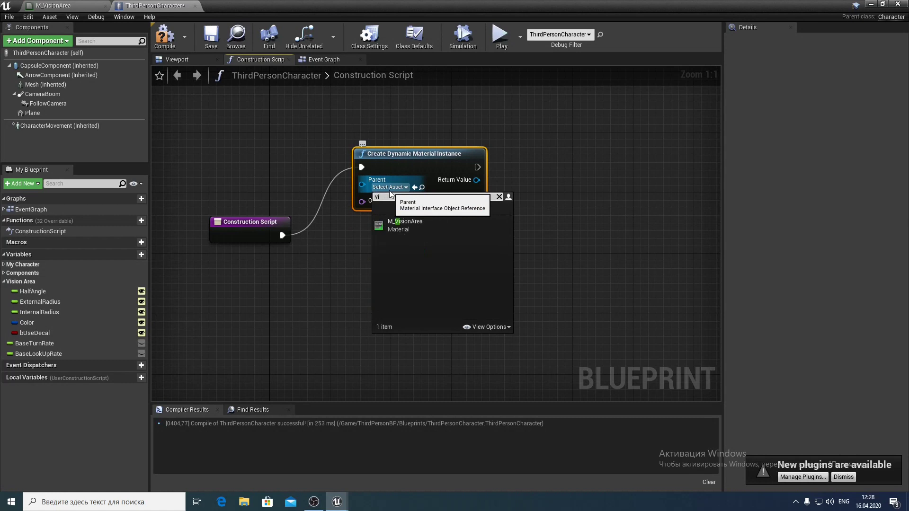
click(419, 228)
- Promote the instance's Return Value to a new variable named DMI
right_drag(479, 229, 351, 208)
right_click(351, 204)
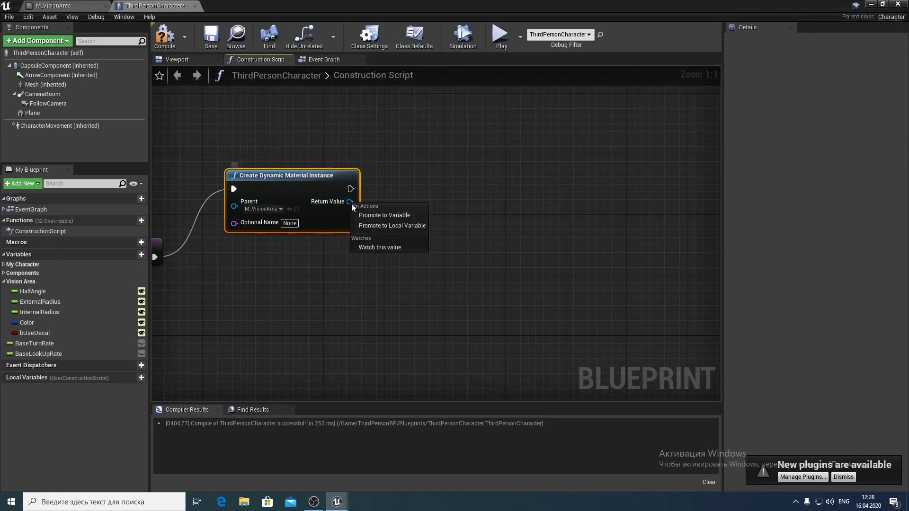
click(384, 214)
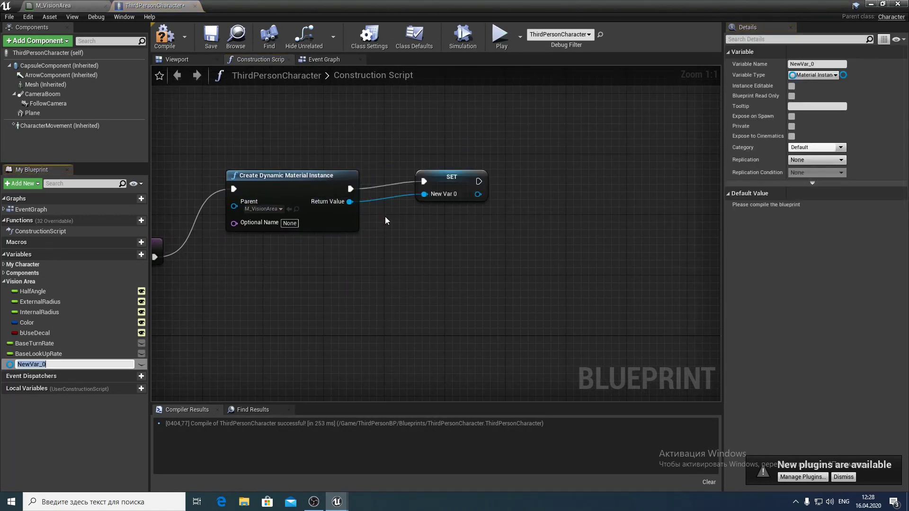
text(DMI)
key(Return)
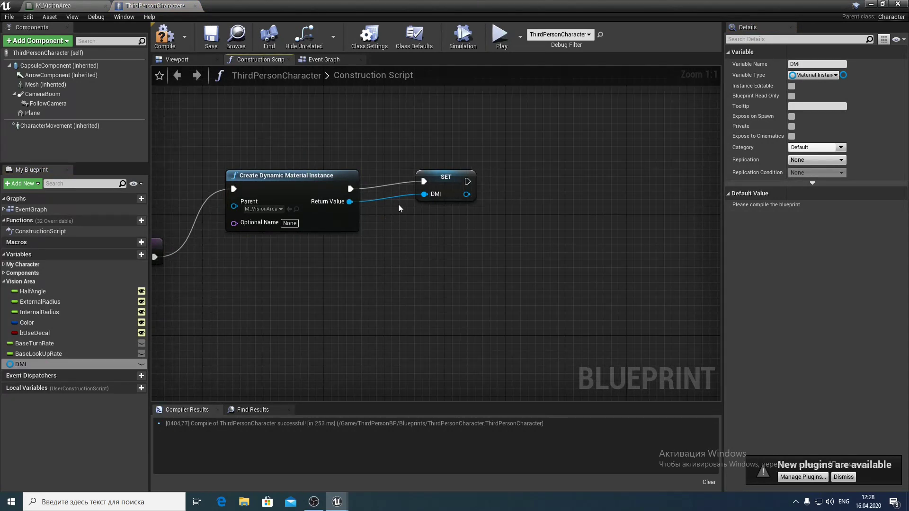
drag(441, 182, 409, 189)
click(482, 234)
right_drag(482, 234, 341, 251)
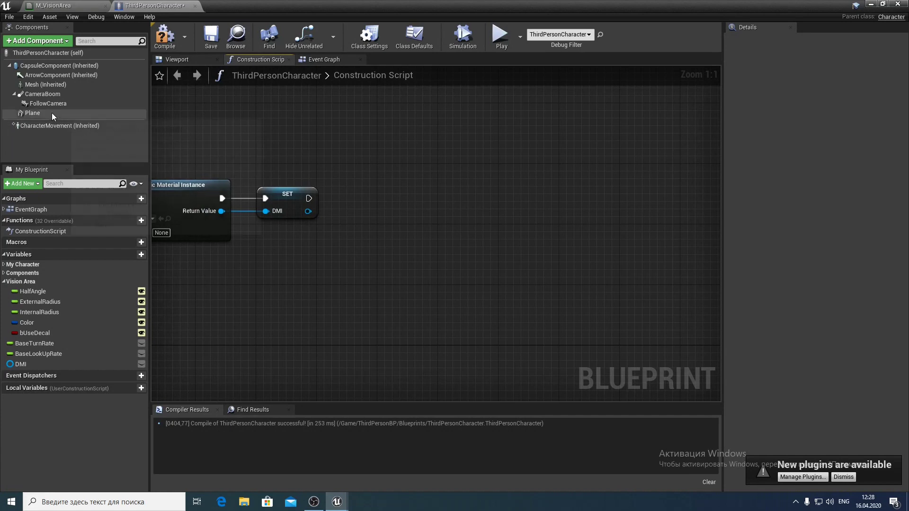
- Add a Set Material node on the Plane after SET, using DMI as its material
drag(52, 112, 353, 141)
drag(406, 149, 400, 188)
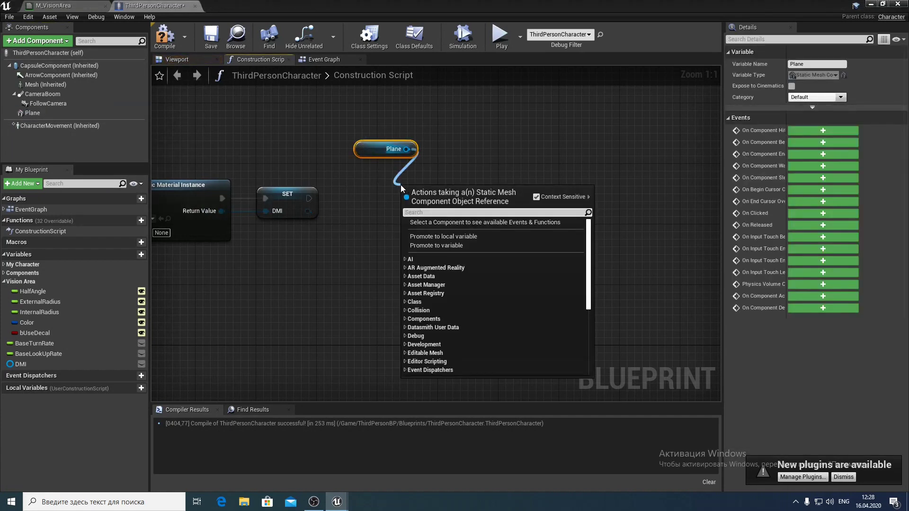
text(set mate)
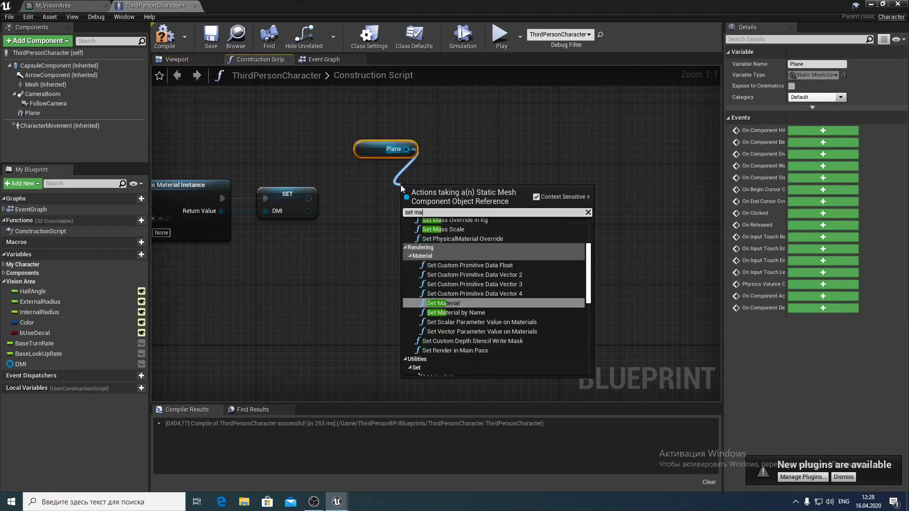
click(479, 318)
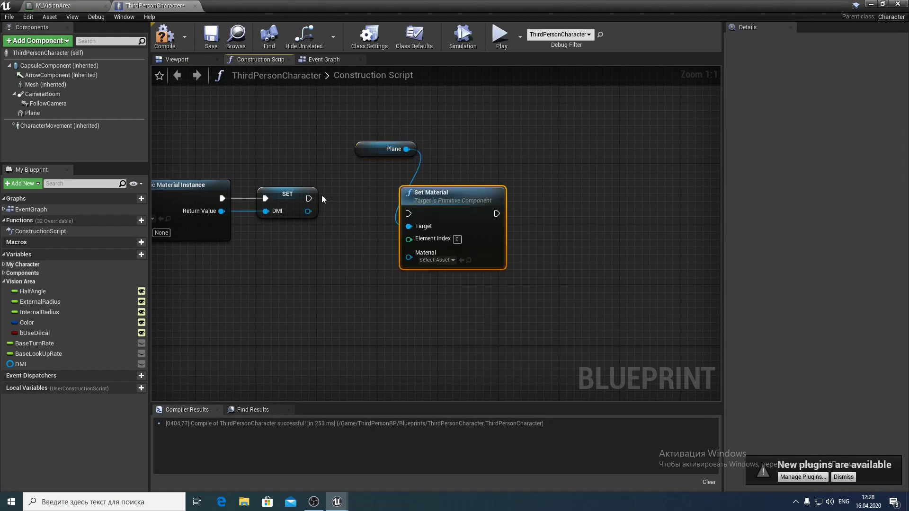
drag(309, 198, 402, 222)
drag(393, 188, 340, 173)
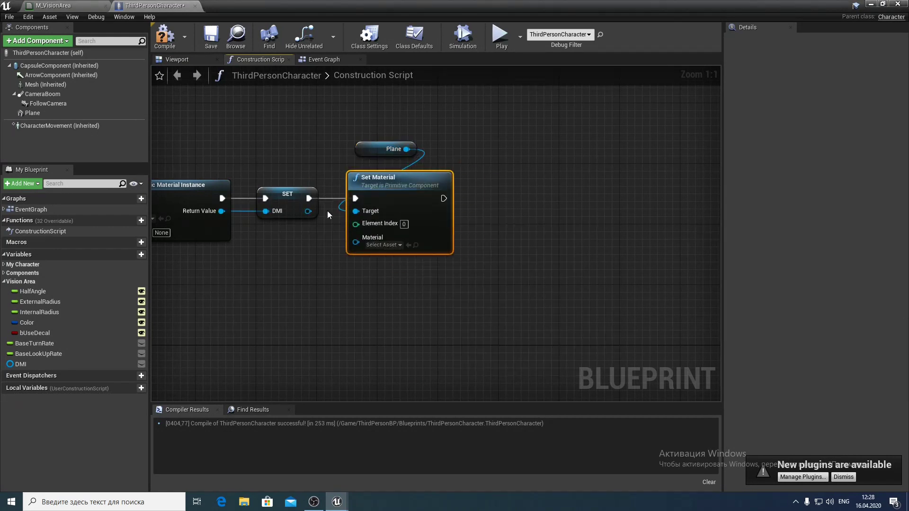
drag(307, 211, 359, 243)
drag(369, 151, 362, 166)
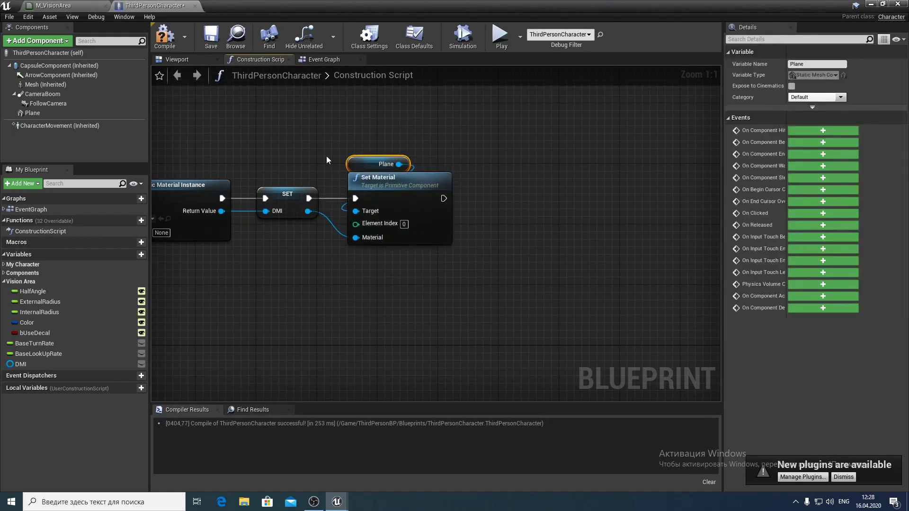
- Compile the blueprint, check the vision cone preview, and return to the Construction Script
click(172, 38)
click(178, 61)
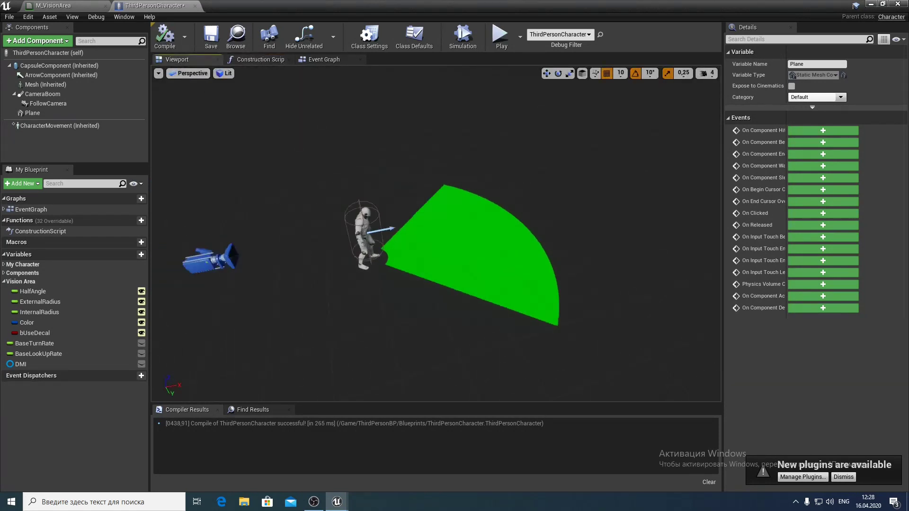
click(259, 60)
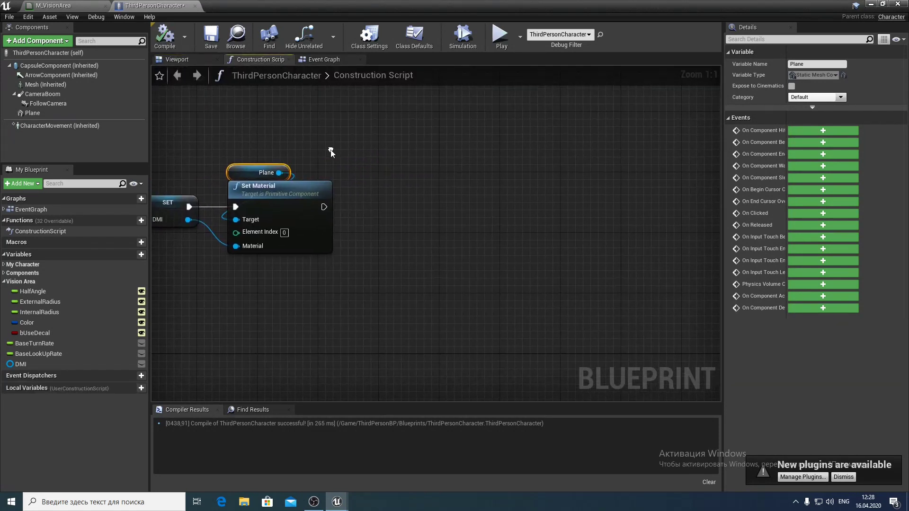
right_drag(409, 201, 368, 200)
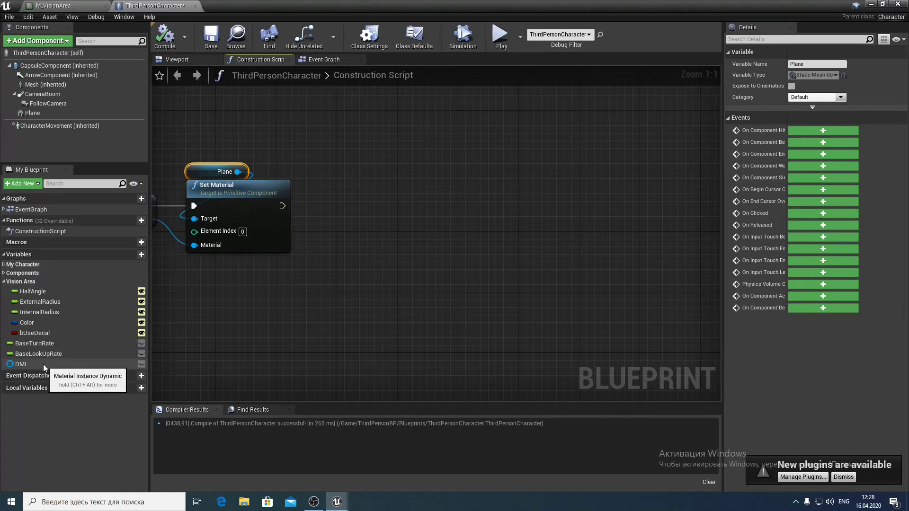
- Add a Set Scalar Parameter Value on DMI after Set Material, with parameter name HalfAngle
mouse_move(44, 364)
ctrl+mouse_down()
mouse_move(374, 180)
mouse_move(365, 152)
mouse_move(411, 187)
ctrl+mouse_up()
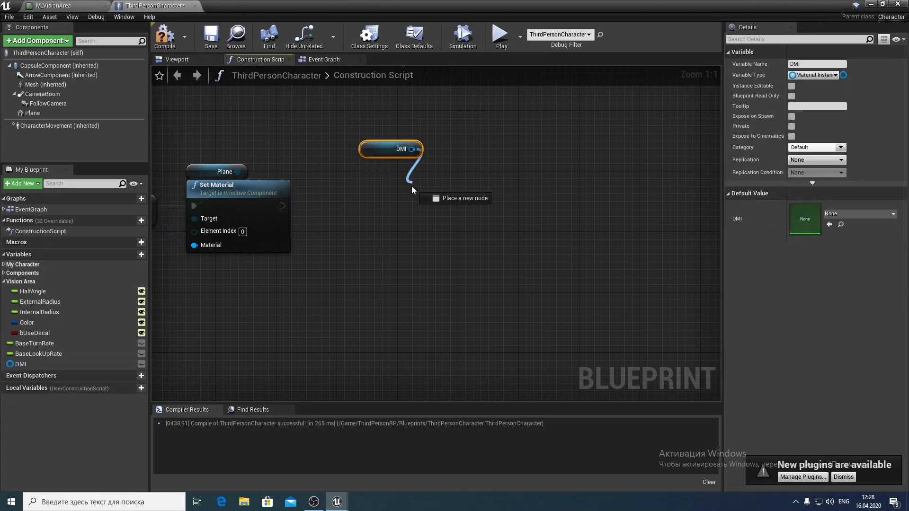
text(set)
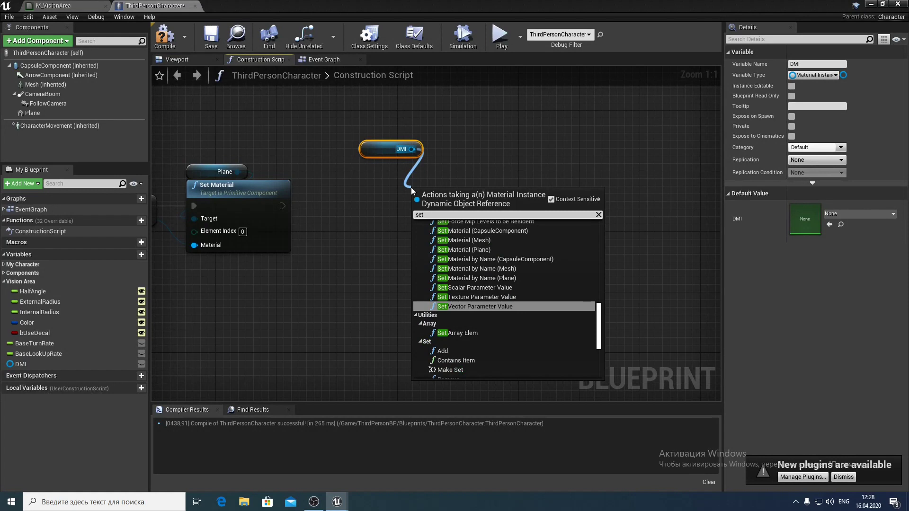
text( sca)
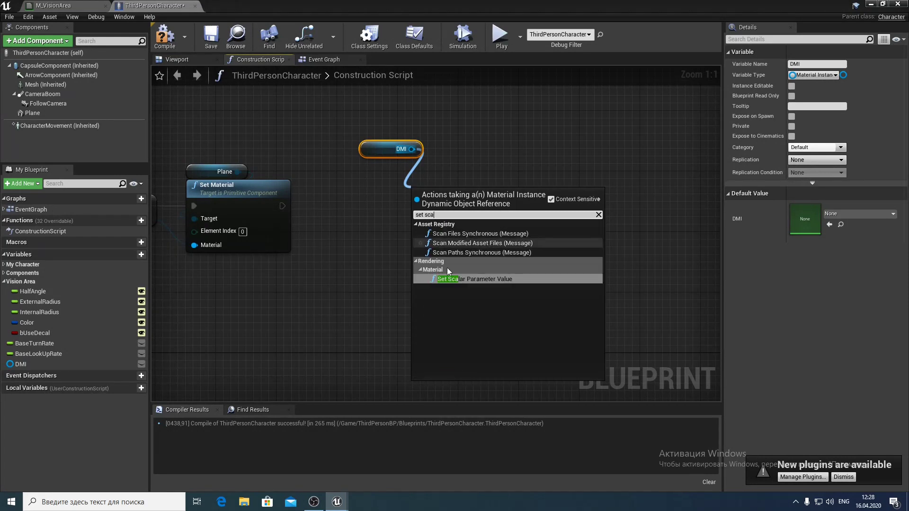
click(473, 280)
drag(466, 209, 389, 209)
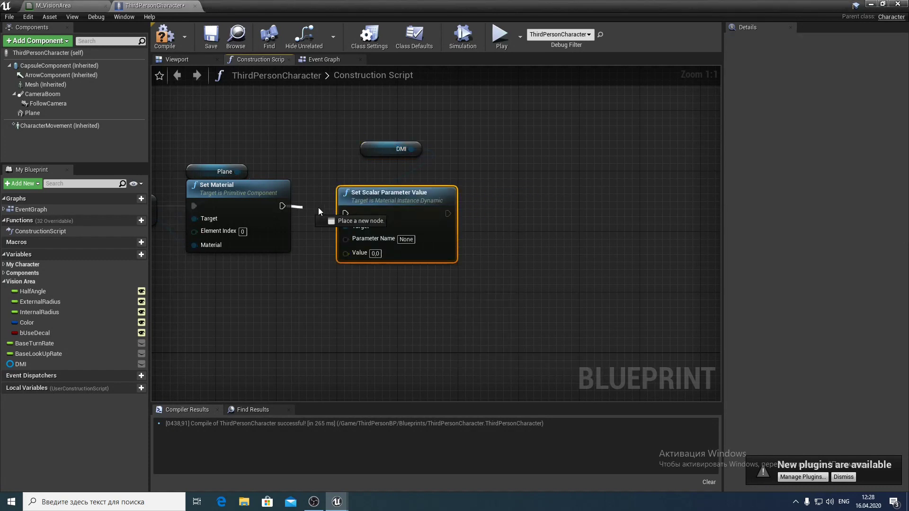
mouse_move(282, 206)
mouse_down()
mouse_move(347, 213)
mouse_move(384, 194)
mouse_up()
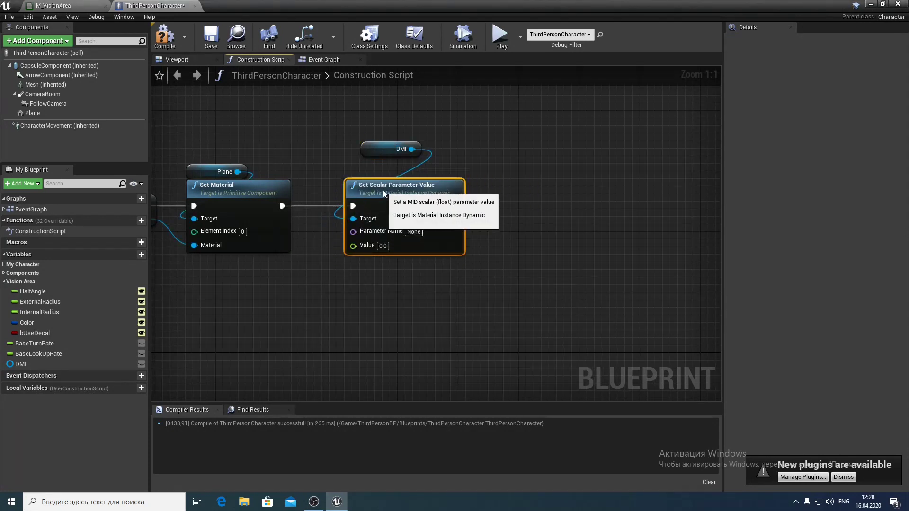
drag(378, 158, 361, 179)
text(HalfAn)
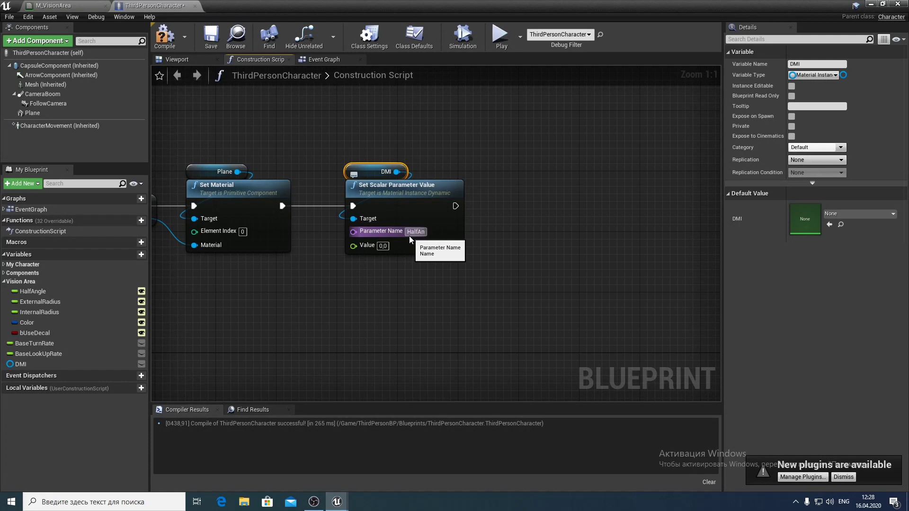
key(Return)
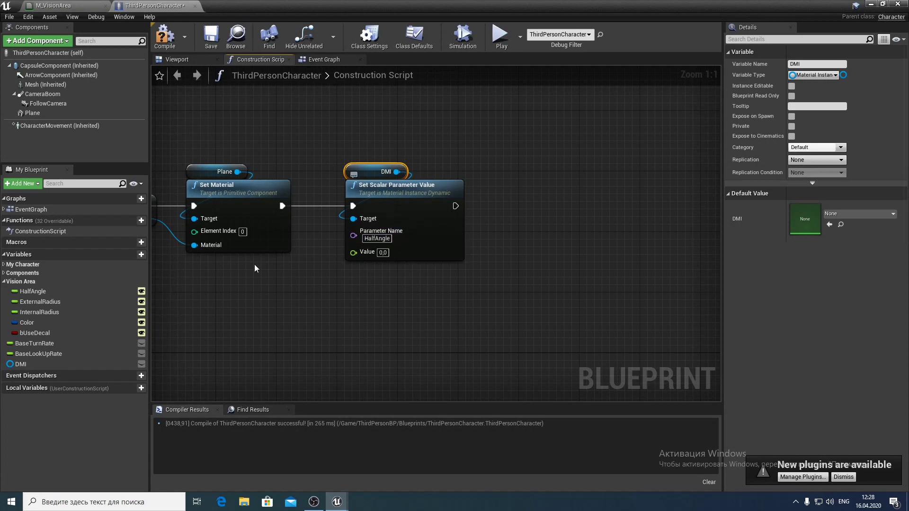
- Wire the HalfAngle variable into its Value, then place ExternalRadius and Plane getters
drag(33, 291, 354, 252)
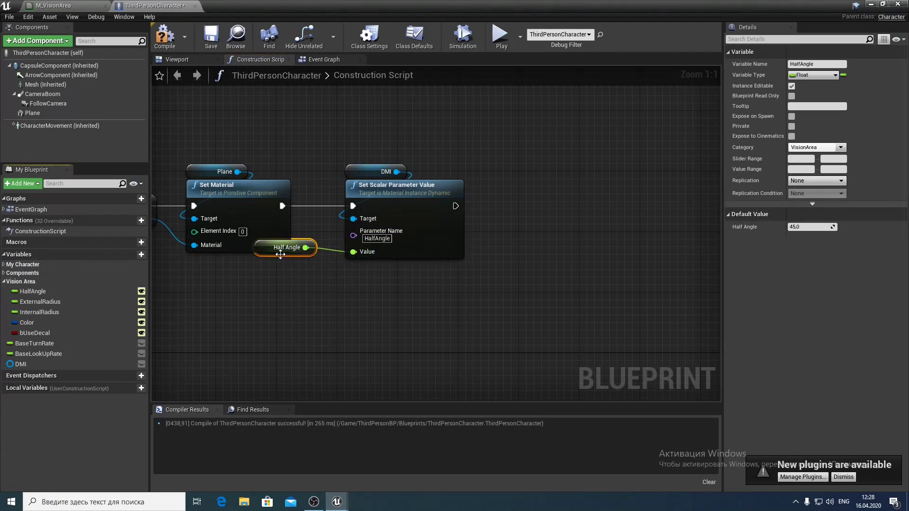
drag(280, 255, 369, 277)
right_drag(473, 285, 356, 280)
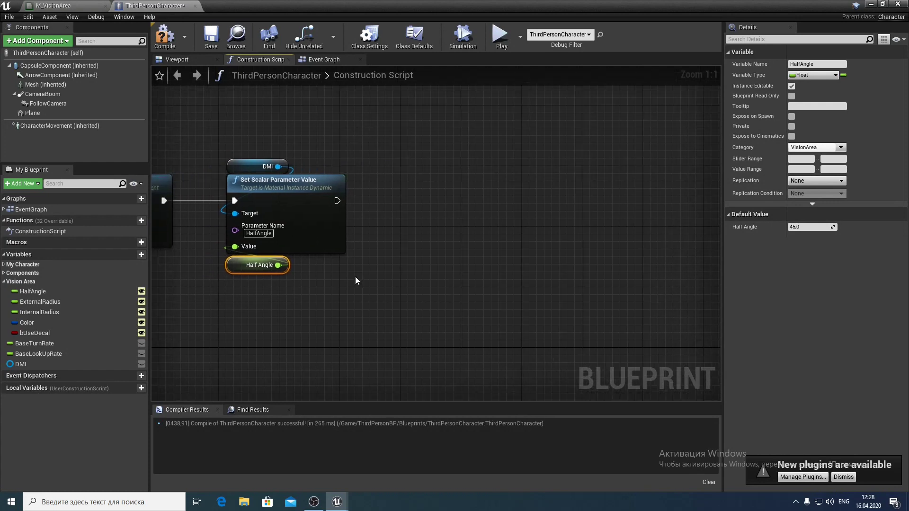
drag(59, 300, 379, 274)
click(382, 279)
mouse_move(428, 214)
right_down()
mouse_move(364, 237)
mouse_move(399, 231)
right_up()
mouse_move(33, 112)
mouse_down()
mouse_move(465, 161)
mouse_move(453, 201)
mouse_up()
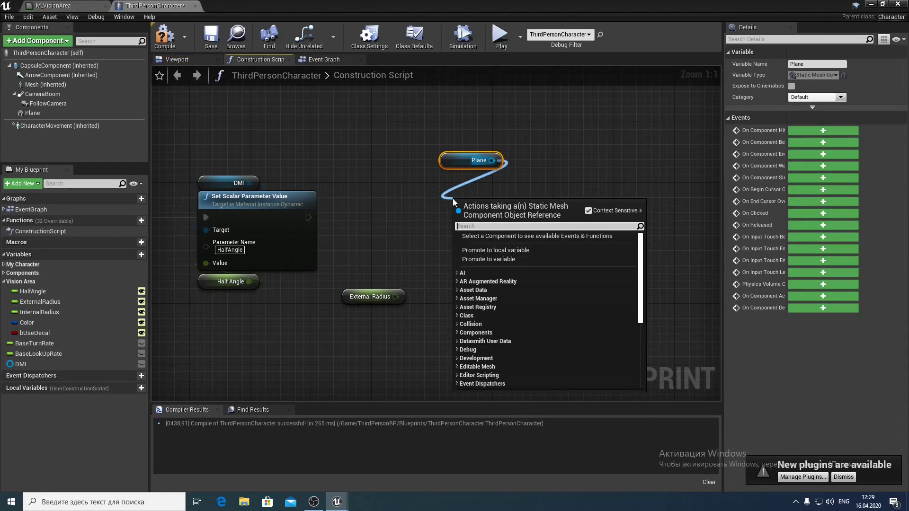
- Chain a Set Relative Scale 3D node for the Plane, fed by a Make Vector
text(set re)
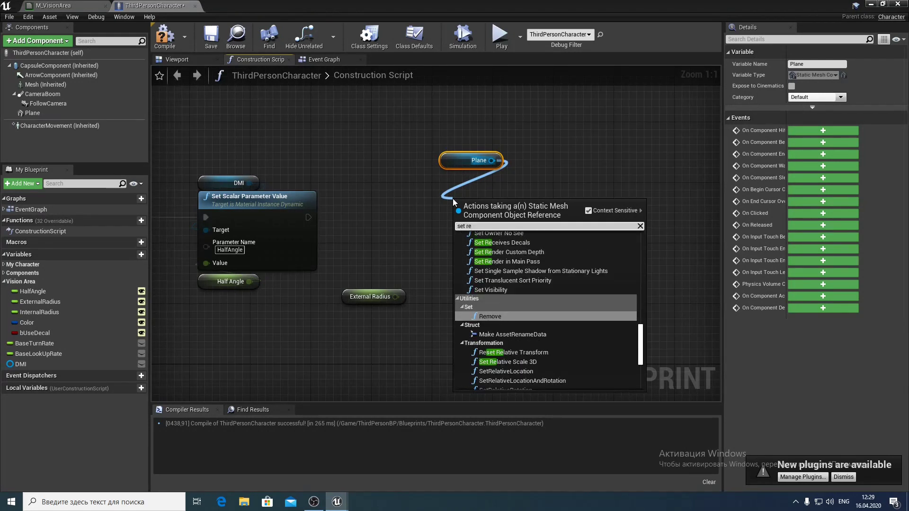
text(la)
click(496, 263)
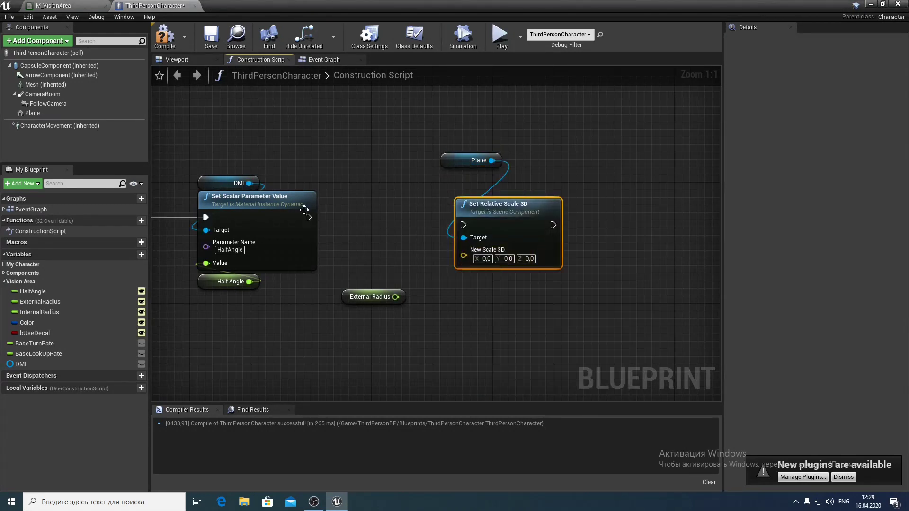
mouse_move(308, 217)
mouse_down()
mouse_move(473, 228)
mouse_move(463, 225)
mouse_move(469, 201)
mouse_up()
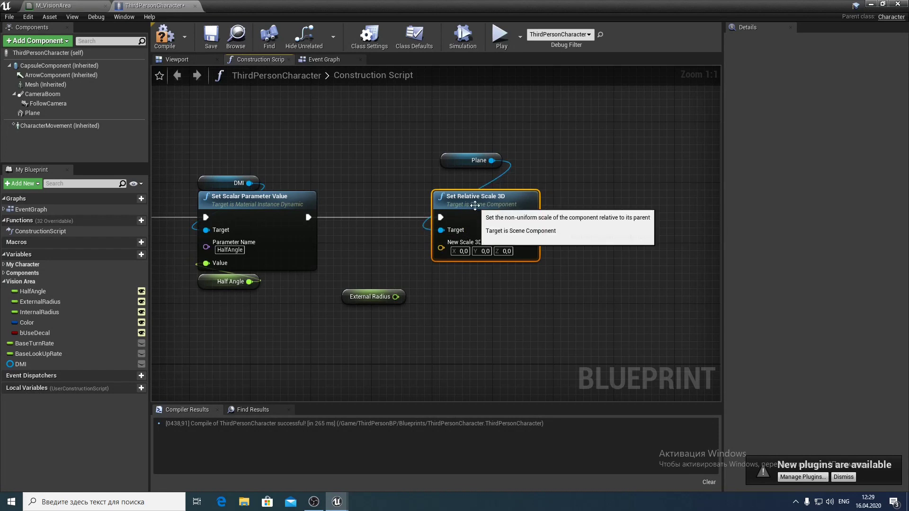
drag(455, 162, 446, 185)
mouse_move(441, 248)
mouse_down()
mouse_move(453, 283)
mouse_move(482, 264)
mouse_up()
text(make)
key(Return)
- Feed External Radius ÷ 50 into the vector's X and Y, and set Z to 1.0
mouse_move(344, 290)
mouse_down()
mouse_move(306, 291)
mouse_move(373, 316)
mouse_up()
text(/)
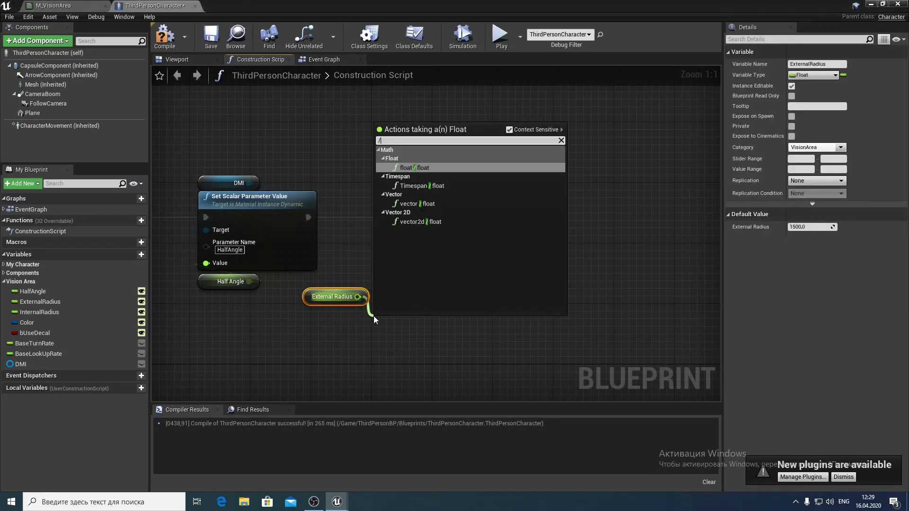
key(Return)
click(395, 338)
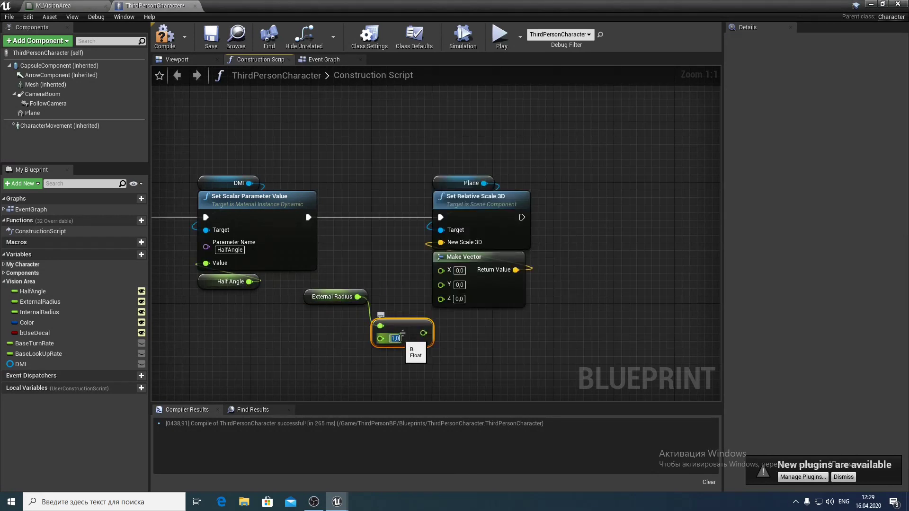
text(50)
key(Return)
mouse_move(424, 330)
mouse_down()
mouse_move(356, 315)
mouse_move(441, 271)
mouse_up()
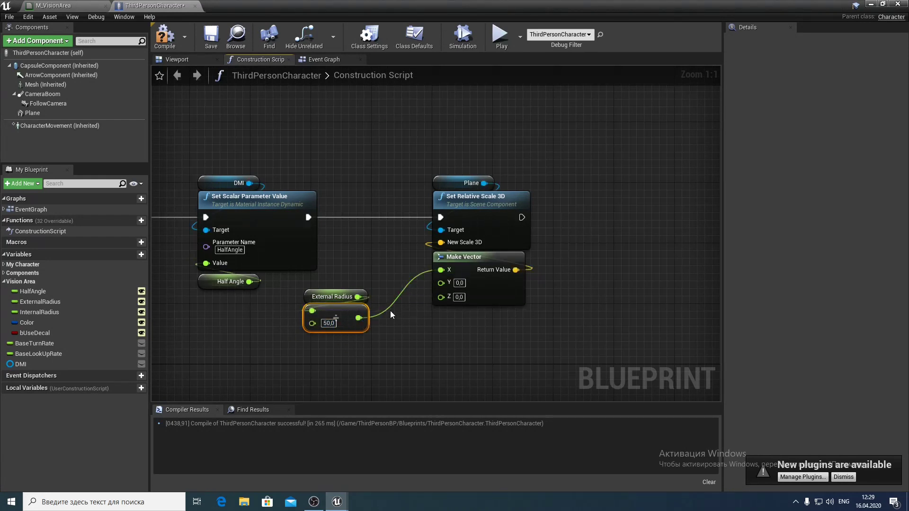
drag(358, 318, 440, 282)
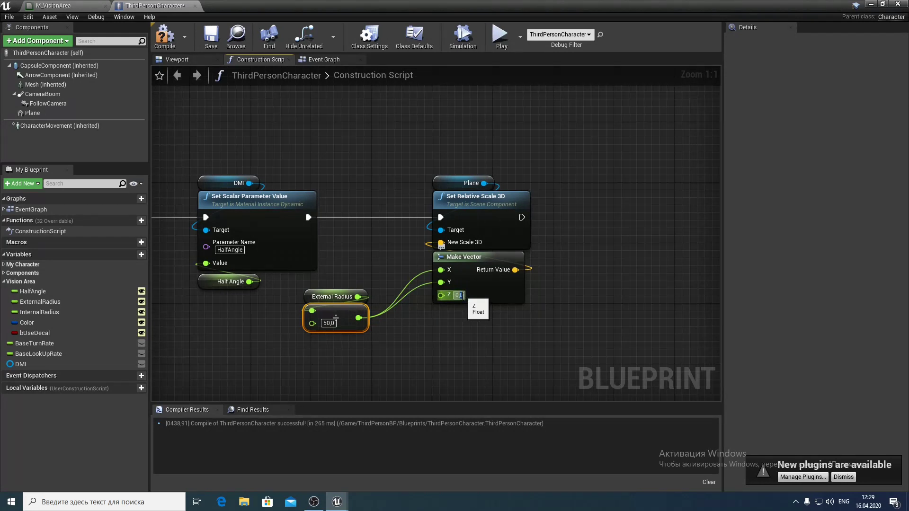
text(1)
key(Return)
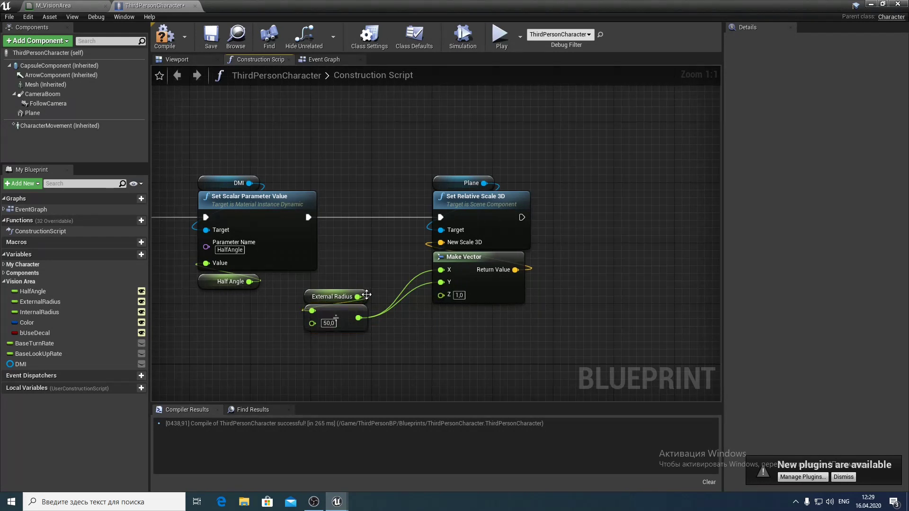
drag(345, 286, 358, 312)
click(485, 337)
right_drag(484, 337, 344, 336)
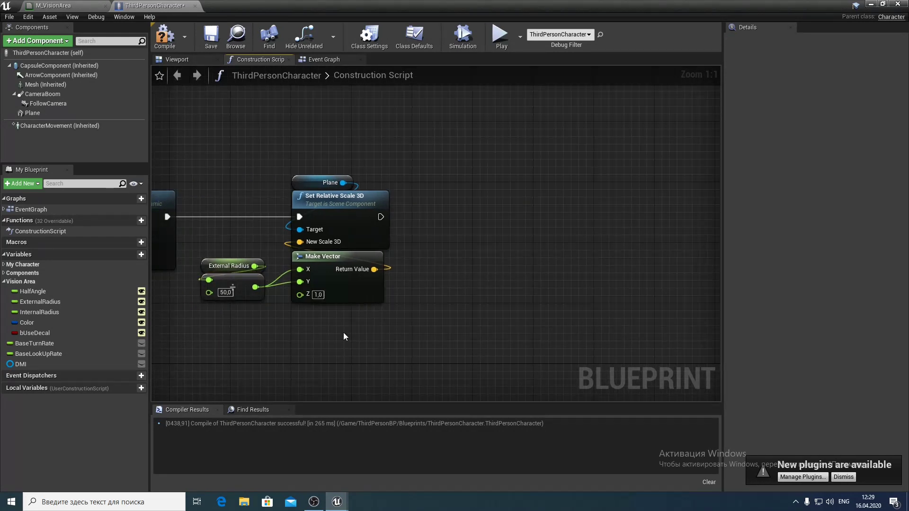
mouse_move(21, 364)
ctrl+mouse_down()
mouse_move(497, 191)
mouse_move(494, 169)
ctrl+mouse_up()
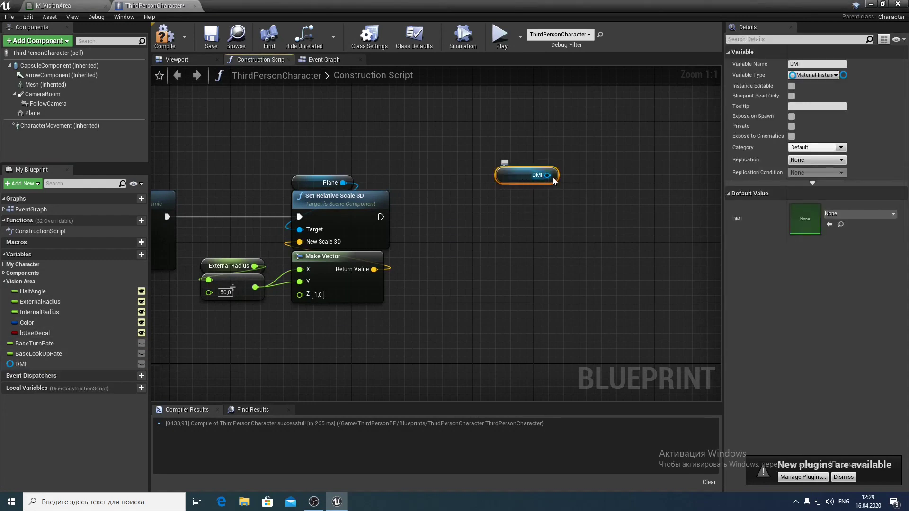
- Add another Set Scalar Parameter Value on DMI after the scale node, named InternalRadius
drag(547, 175, 552, 210)
text(set )
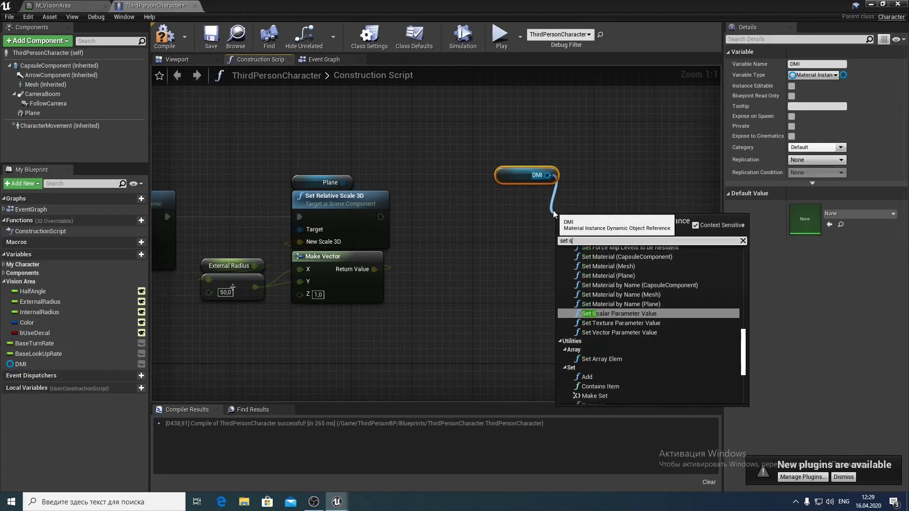
text(sca)
click(624, 305)
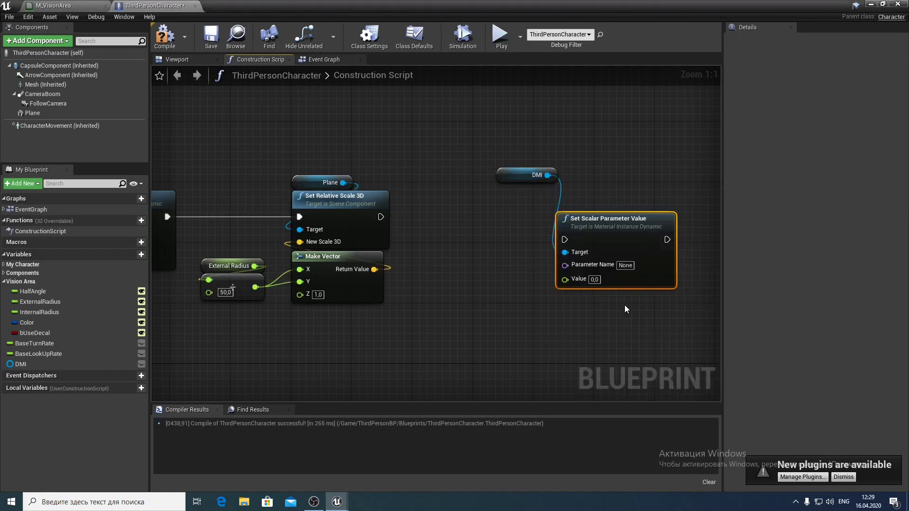
drag(596, 217, 504, 211)
drag(380, 216, 474, 232)
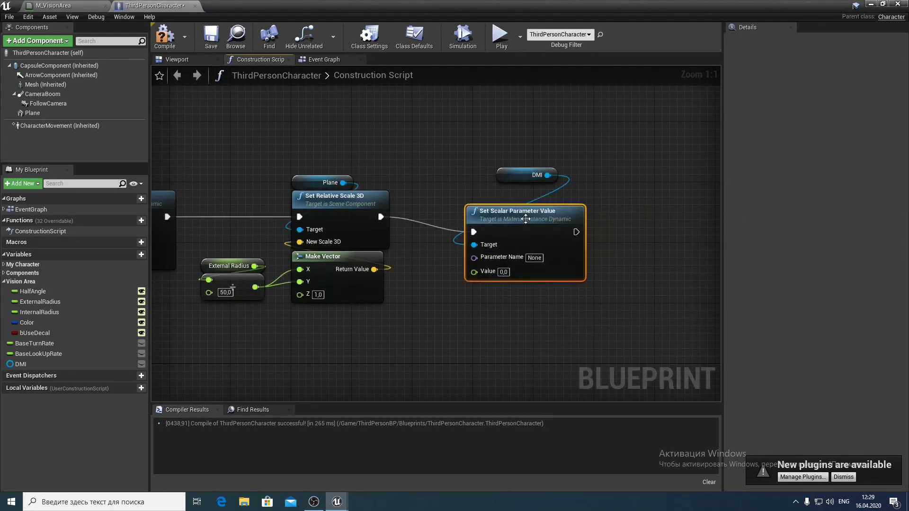
mouse_move(520, 213)
mouse_down()
mouse_move(528, 197)
mouse_move(504, 183)
mouse_up()
click(546, 243)
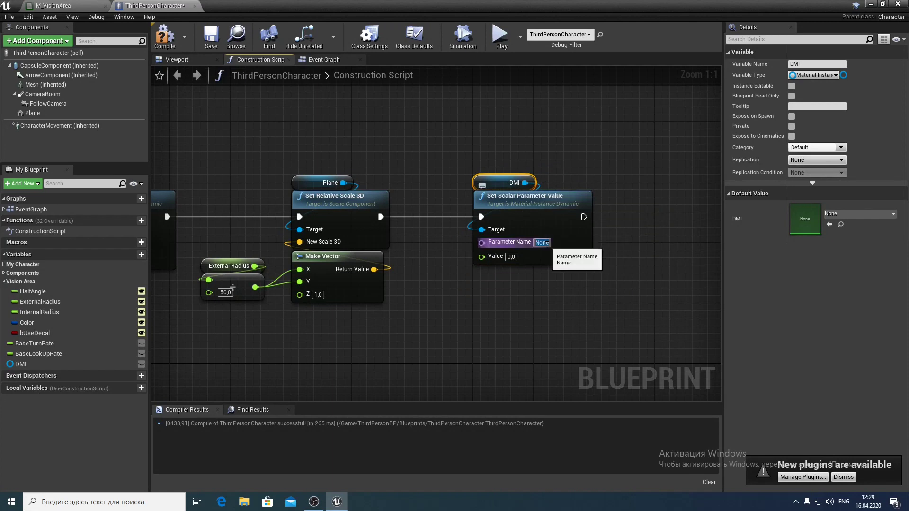
text(Int)
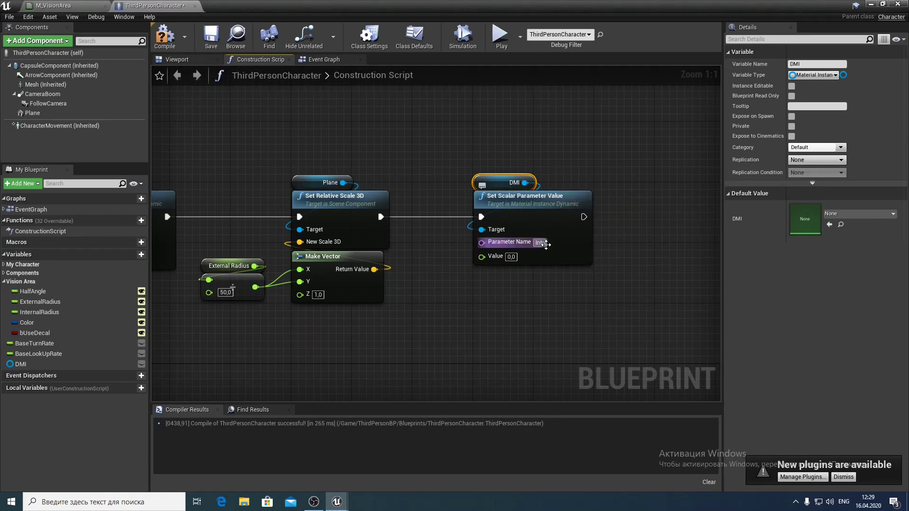
text(Radius)
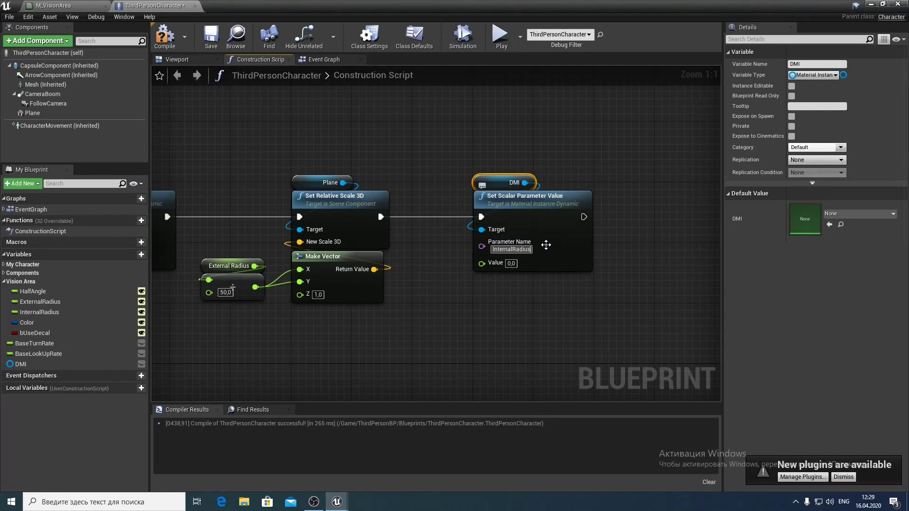
click(510, 333)
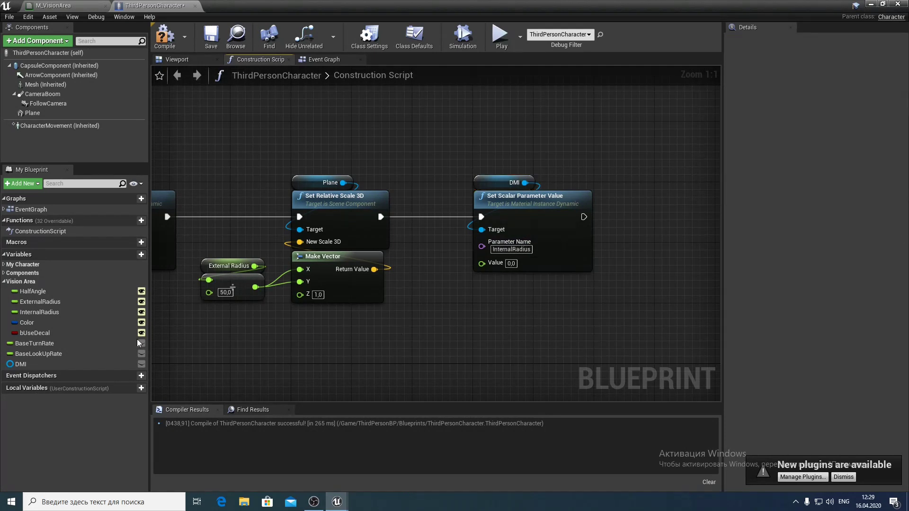
- Divide Internal Radius by External Radius and multiply the result by 0.5
drag(128, 311, 440, 348)
click(383, 340)
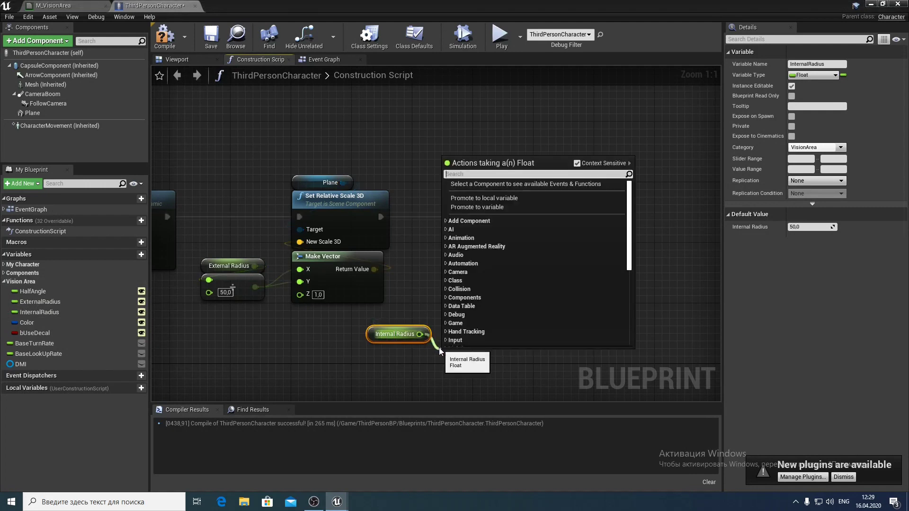
text(/)
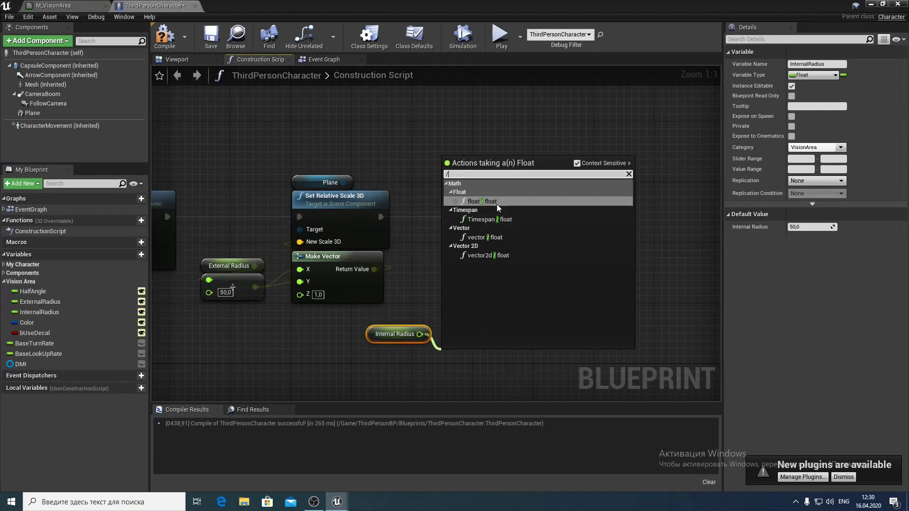
click(496, 203)
right_drag(474, 326, 432, 258)
mouse_move(84, 303)
mouse_down()
mouse_move(359, 315)
mouse_move(407, 302)
mouse_move(458, 312)
mouse_up()
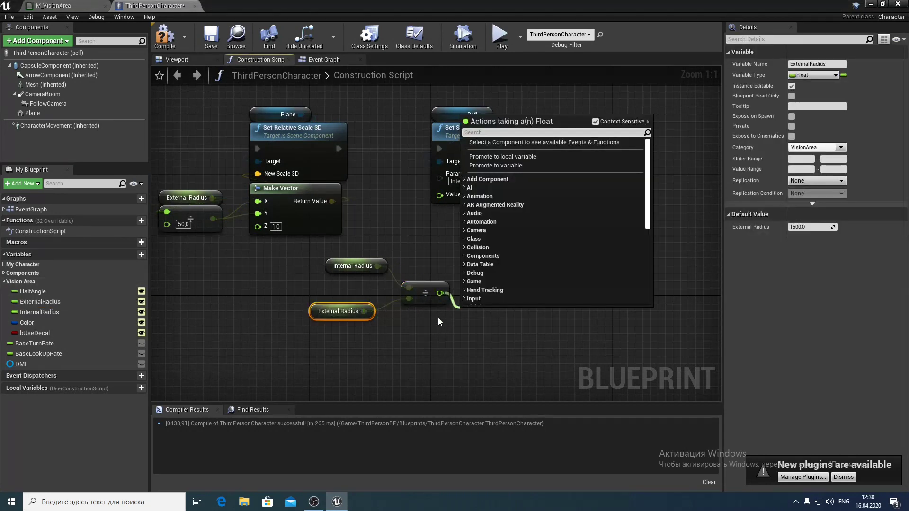
text(*)
key(Return)
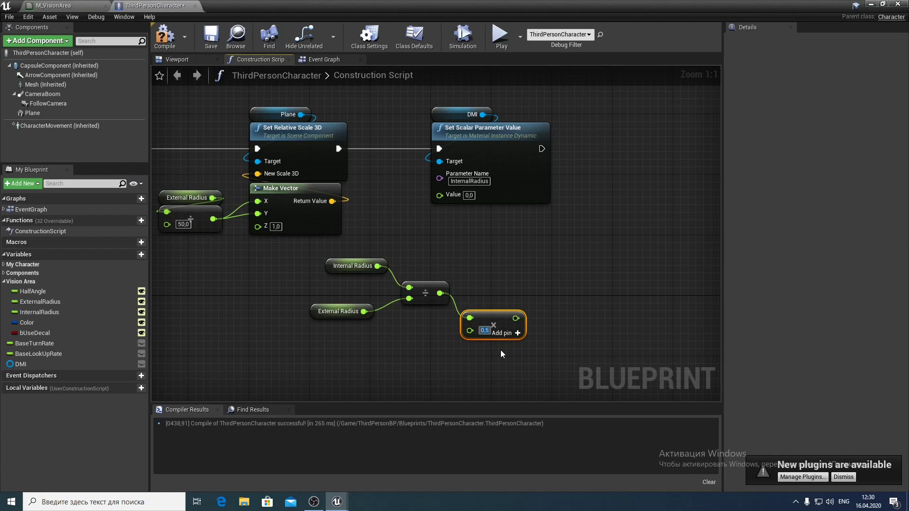
- Arrange the divide and multiply nodes under the InternalRadius parameter setter
mouse_move(515, 318)
mouse_down()
mouse_move(454, 310)
mouse_move(439, 195)
mouse_up()
drag(344, 266, 329, 288)
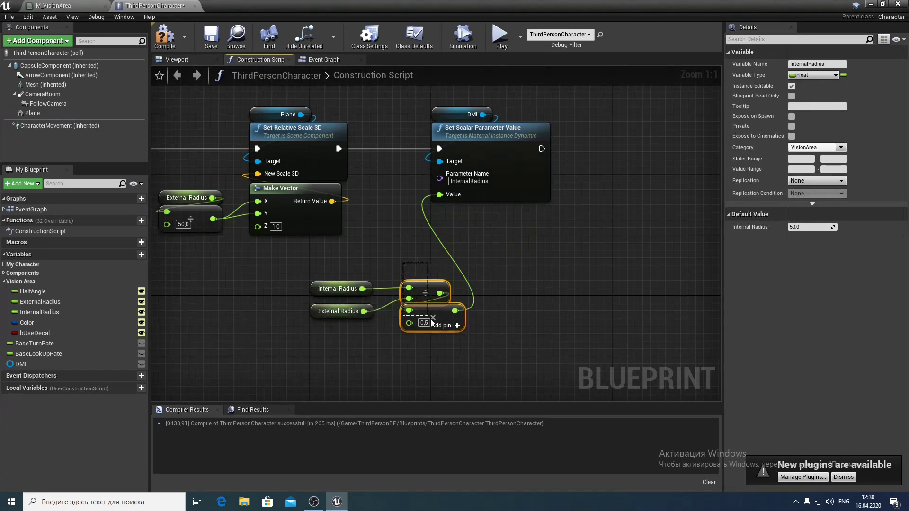
drag(430, 319, 430, 319)
drag(445, 308, 438, 315)
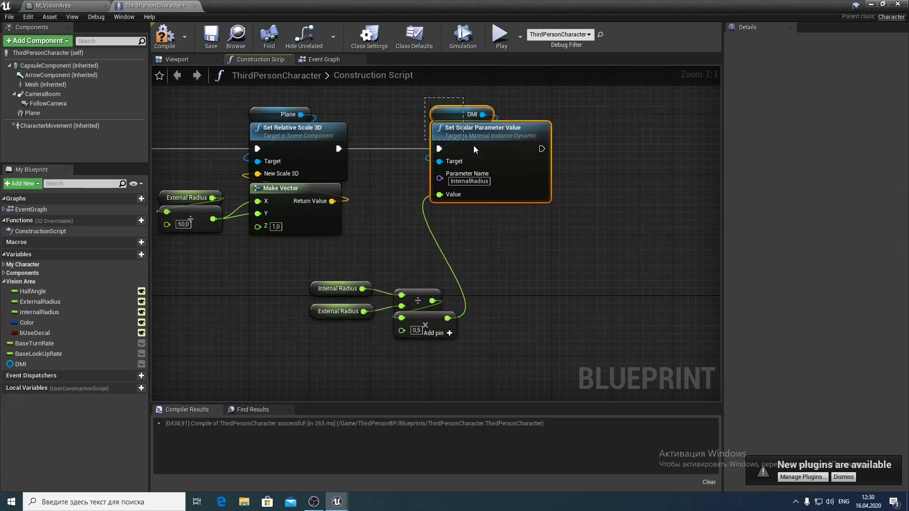
drag(458, 129, 557, 129)
mouse_move(358, 253)
mouse_down()
mouse_move(407, 304)
mouse_move(411, 323)
mouse_move(509, 215)
mouse_up()
right_drag(575, 255, 278, 288)
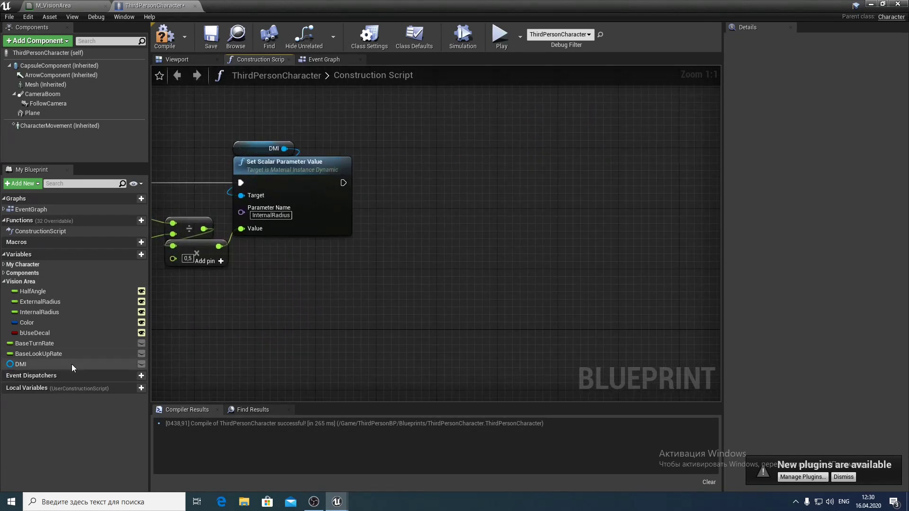
- Chain a Set Vector Parameter Value on DMI, fed by Color, with parameter name BaseColor
ctrl+drag(52, 360, 322, 303)
click(439, 149)
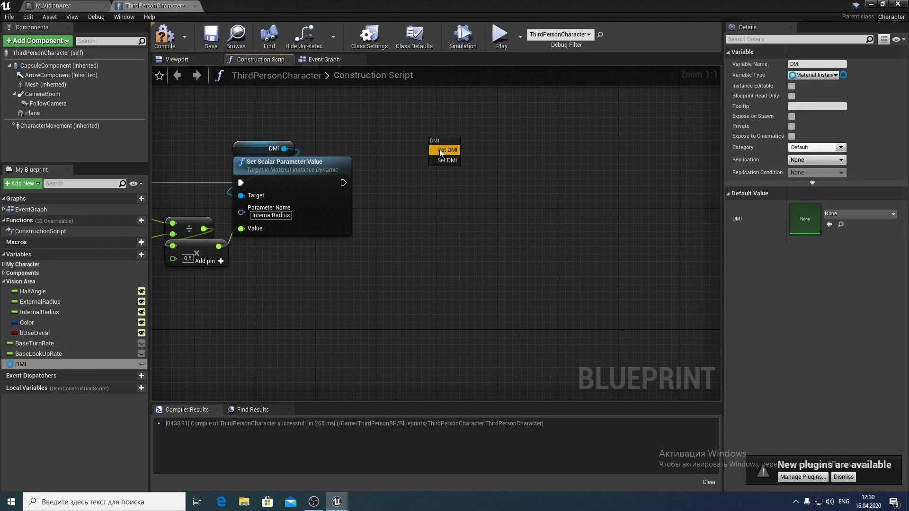
drag(481, 149, 493, 180)
text(set)
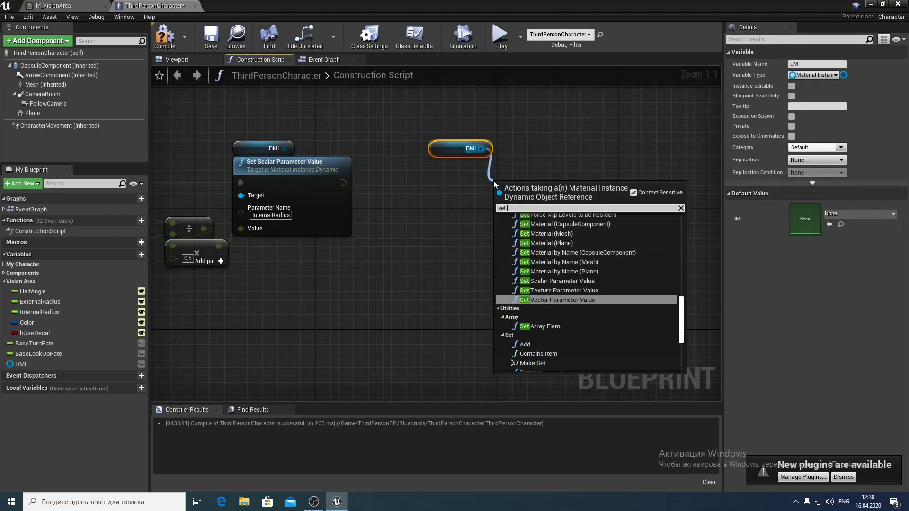
text( ve)
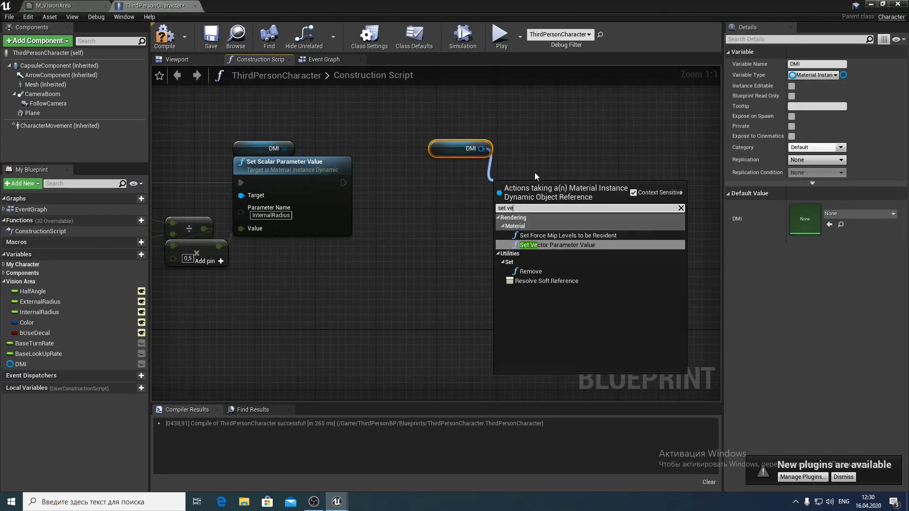
click(554, 244)
drag(343, 183, 349, 184)
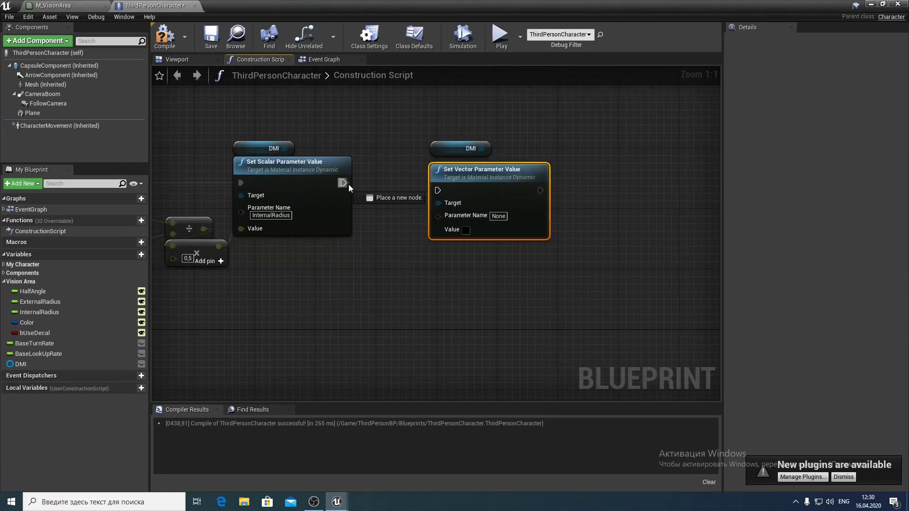
drag(441, 191, 442, 191)
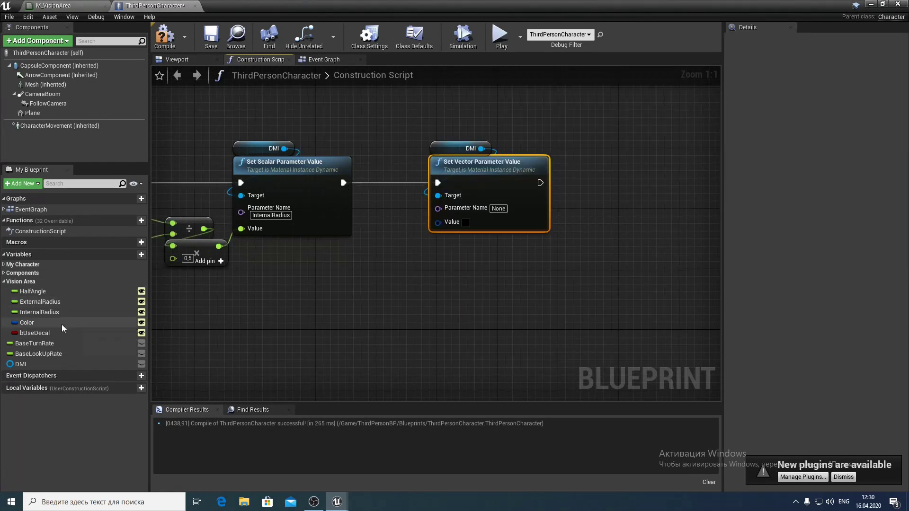
mouse_move(61, 323)
mouse_down()
mouse_move(443, 233)
mouse_move(438, 222)
mouse_up()
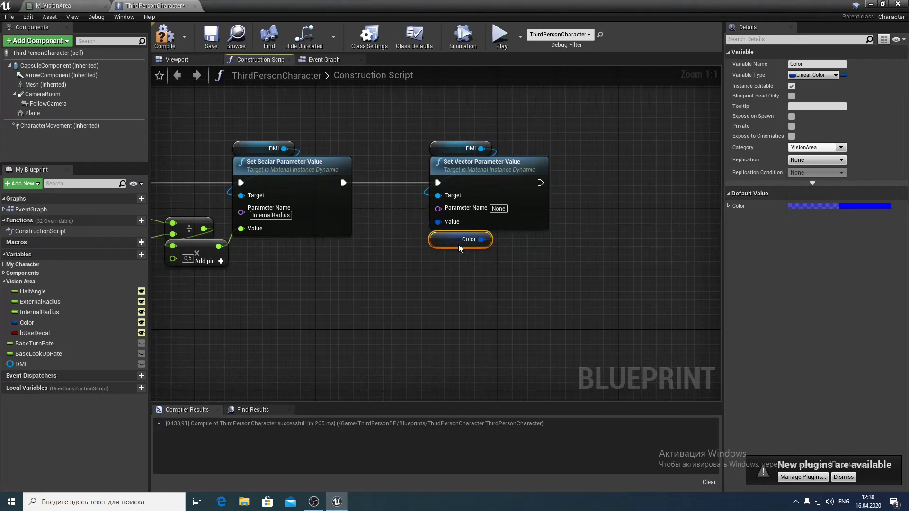
click(498, 208)
text(BaseColor)
key(Return)
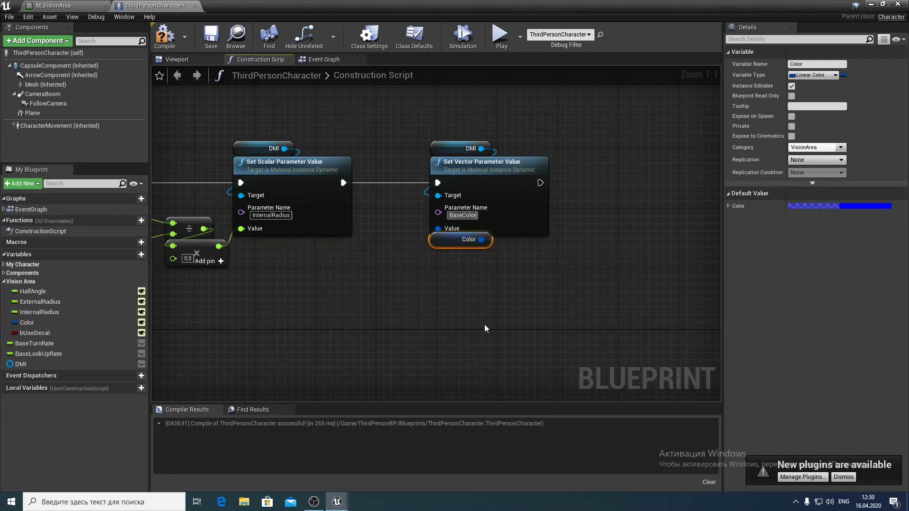
- Compile the ThirdPersonCharacter blueprint and show it in the 3D viewport
scroll(502, 312, down, 2)
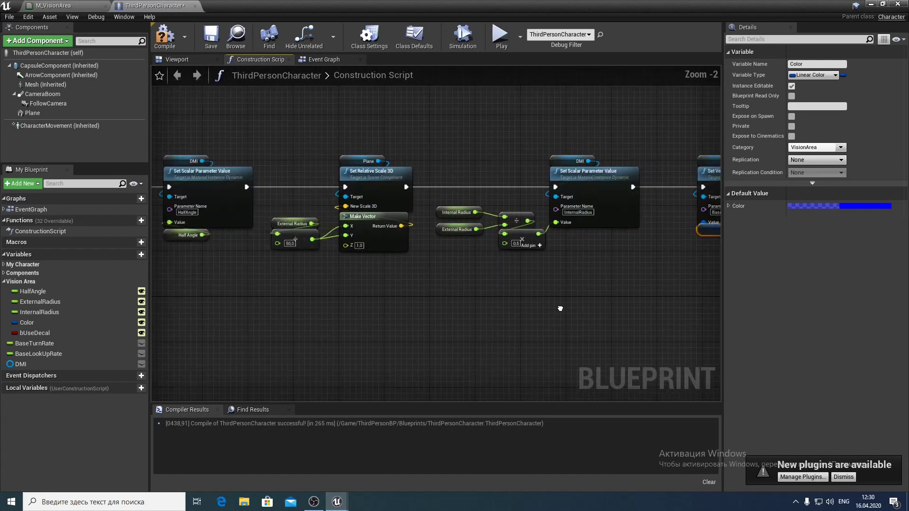
click(166, 36)
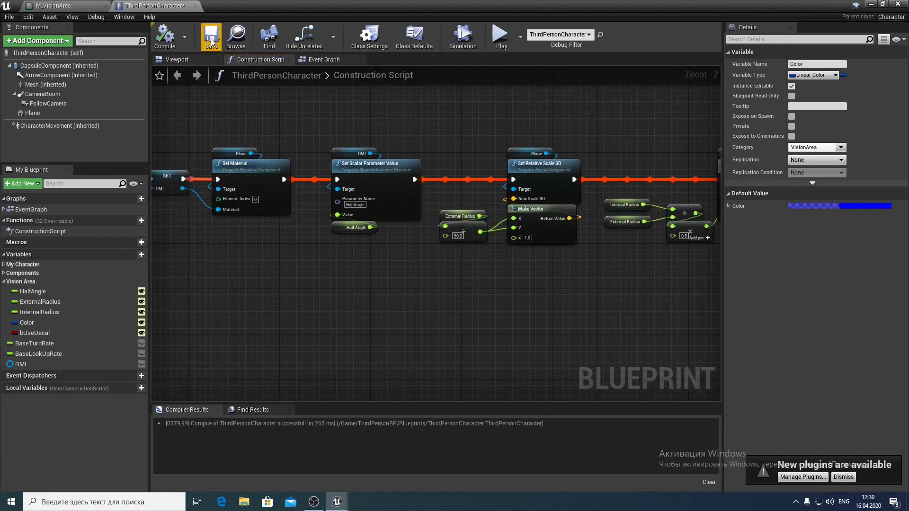
click(177, 59)
- Open the colour picker for the Color variable's default value
scroll(284, 178, down, 3)
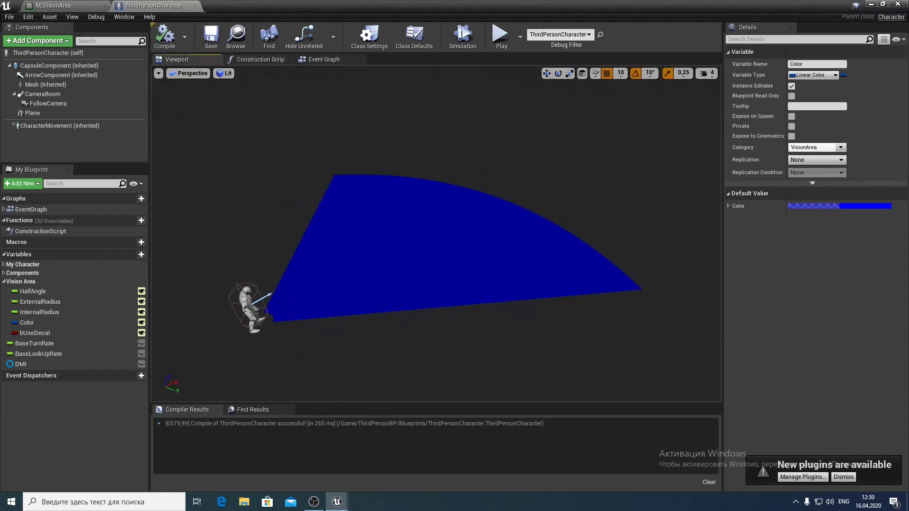
click(729, 206)
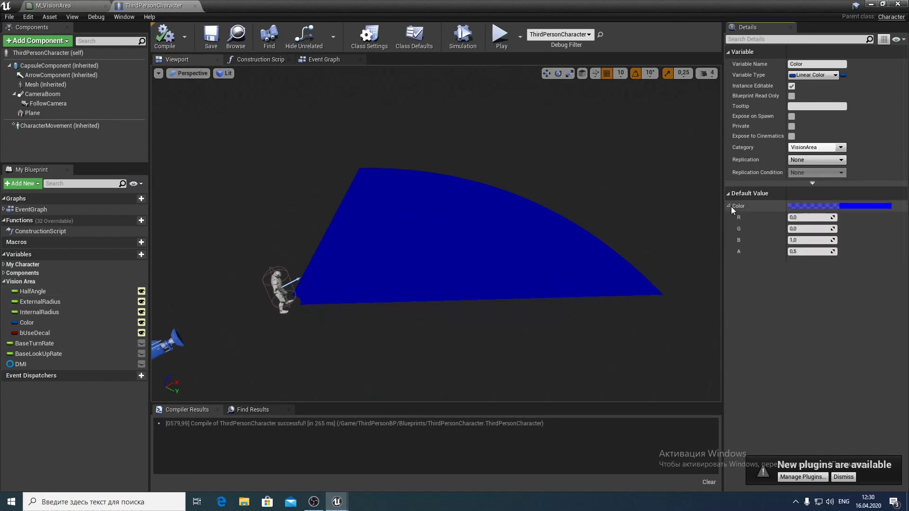
click(854, 208)
click(691, 277)
- Cancel the colour change, keeping the fan dark blue, and select the vision plane
drag(705, 263, 692, 261)
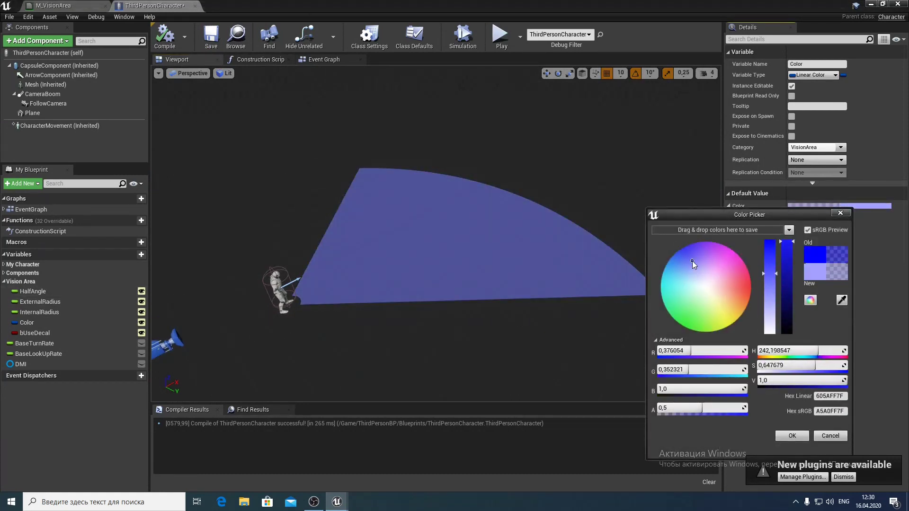
click(829, 435)
click(649, 337)
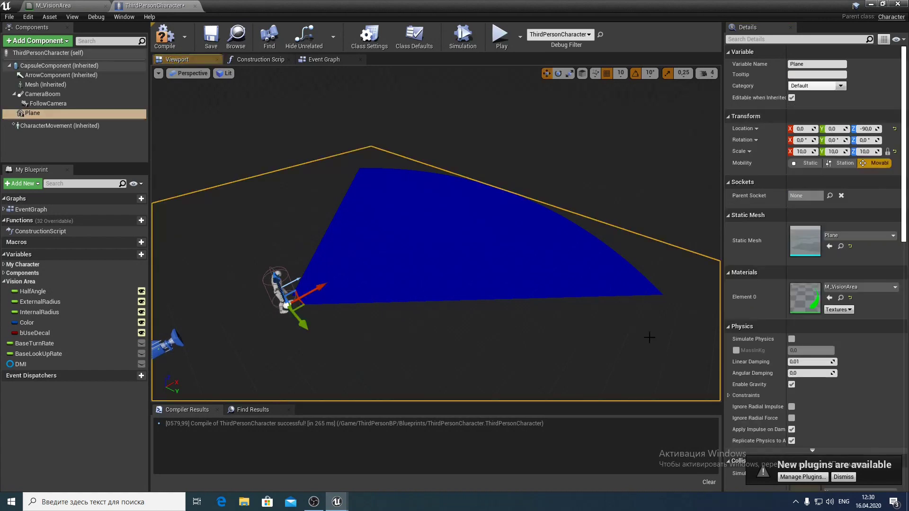
- Set External Radius to 1000, then back to 1500, and Internal Radius to 50
click(94, 291)
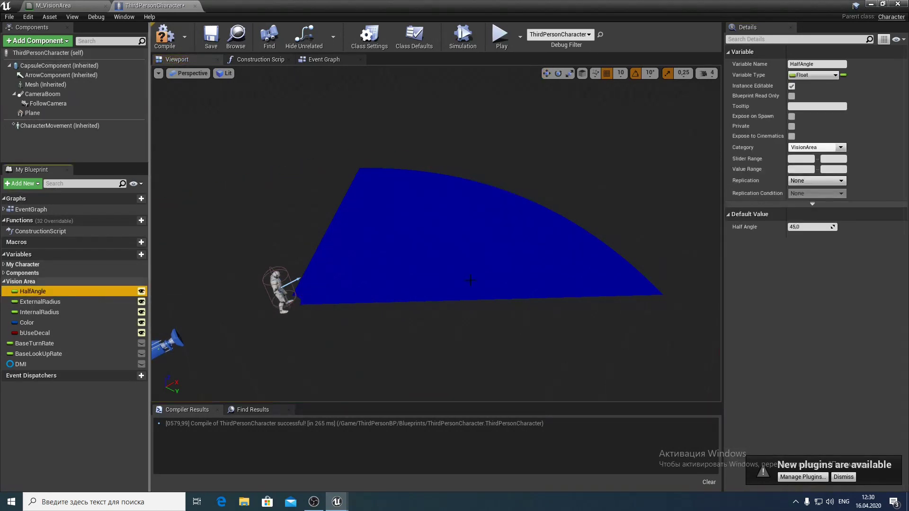
click(123, 302)
click(807, 227)
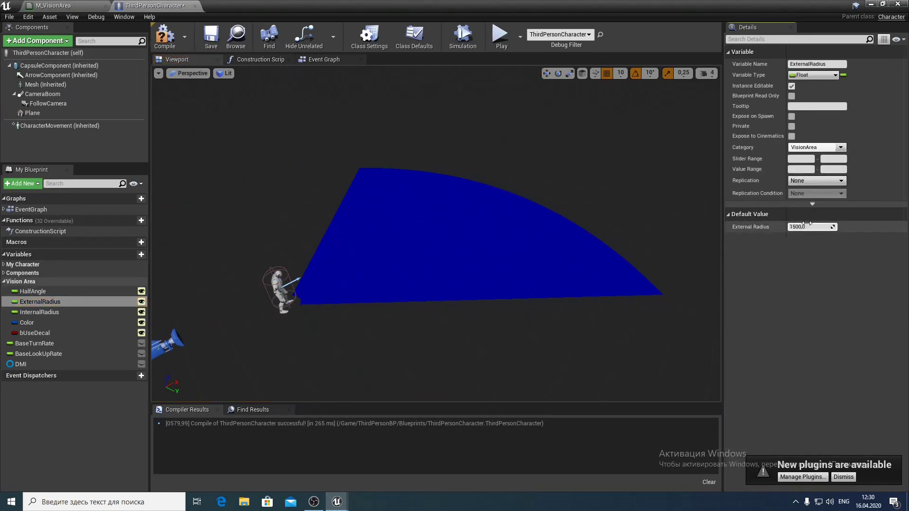
text(100)
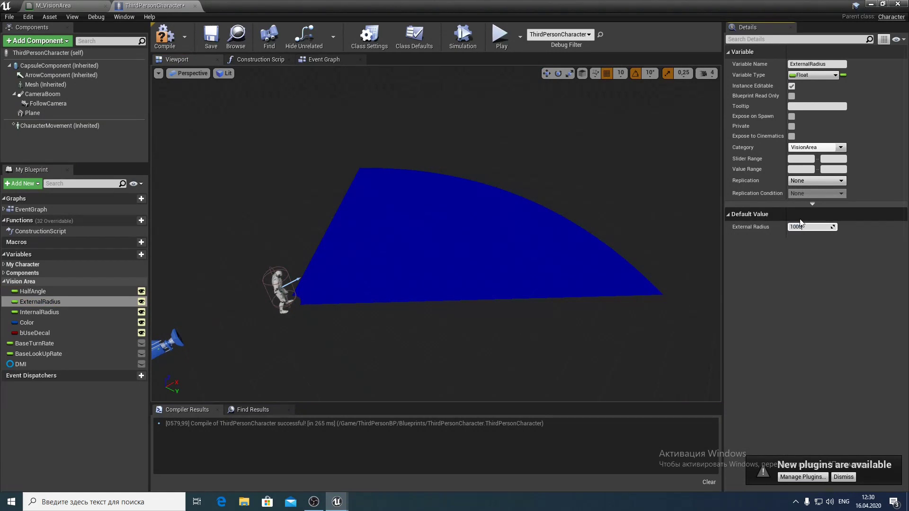
key(Return)
text(1500)
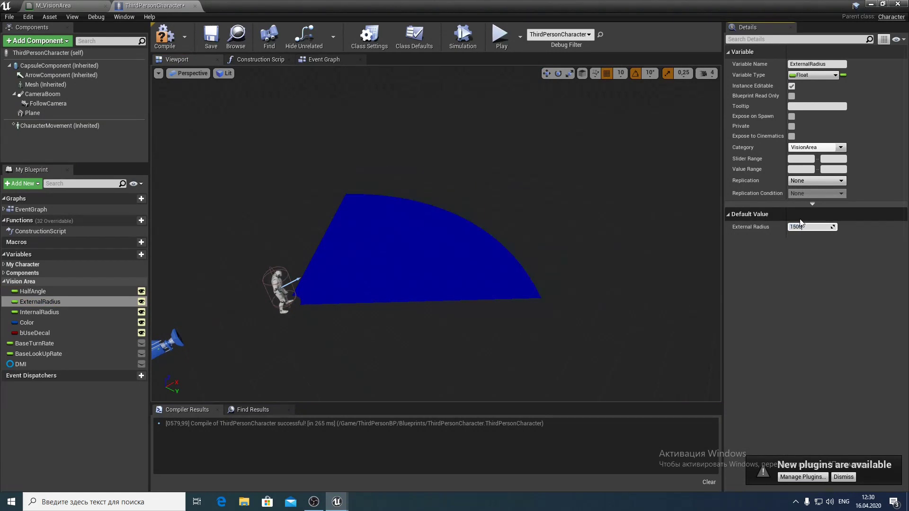
key(Return)
click(76, 312)
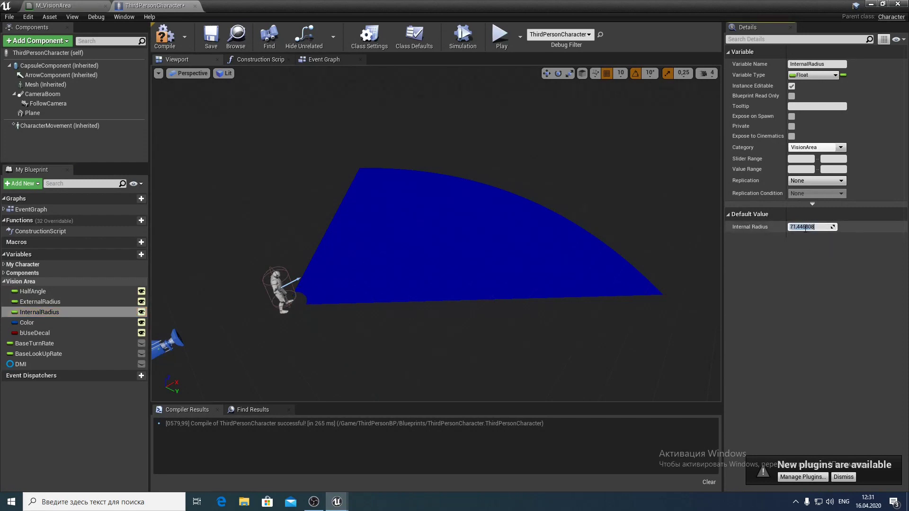
text(50)
key(Return)
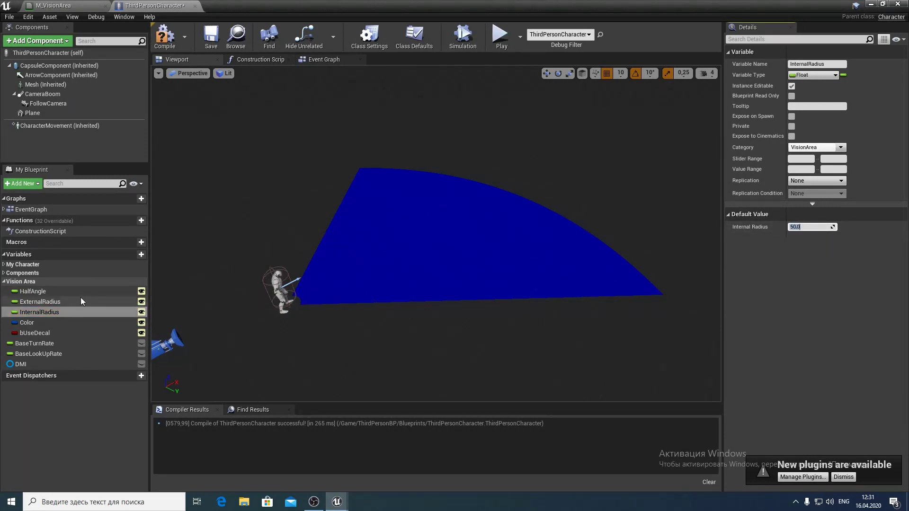
- Narrow the vision cone by lowering Half Angle to about 31.66
click(80, 291)
mouse_move(810, 227)
mouse_down()
mouse_move(842, 226)
mouse_move(794, 227)
mouse_up()
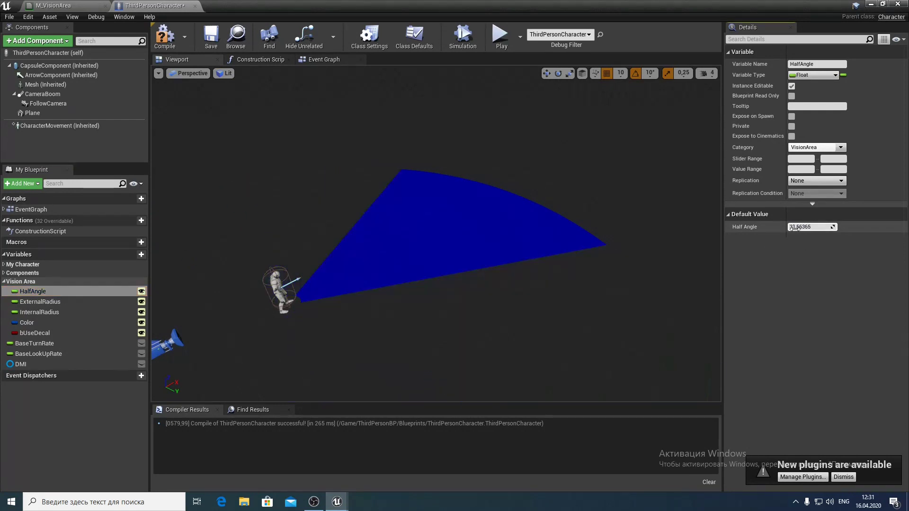
drag(513, 261, 513, 261)
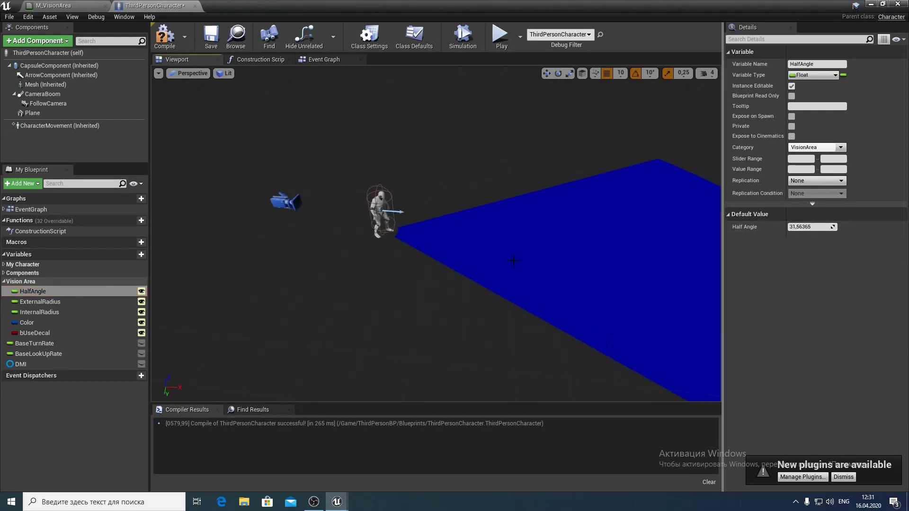
- Add a Sphere component to the character
click(38, 41)
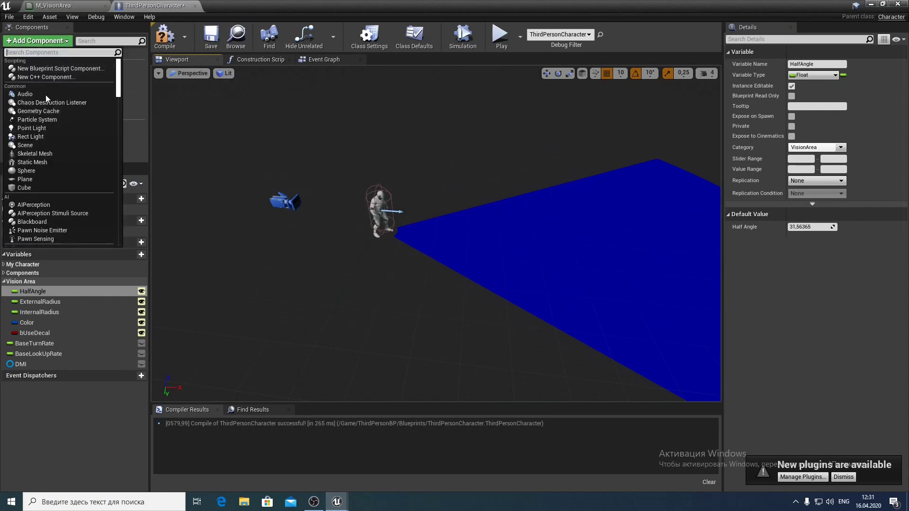
click(34, 124)
click(33, 67)
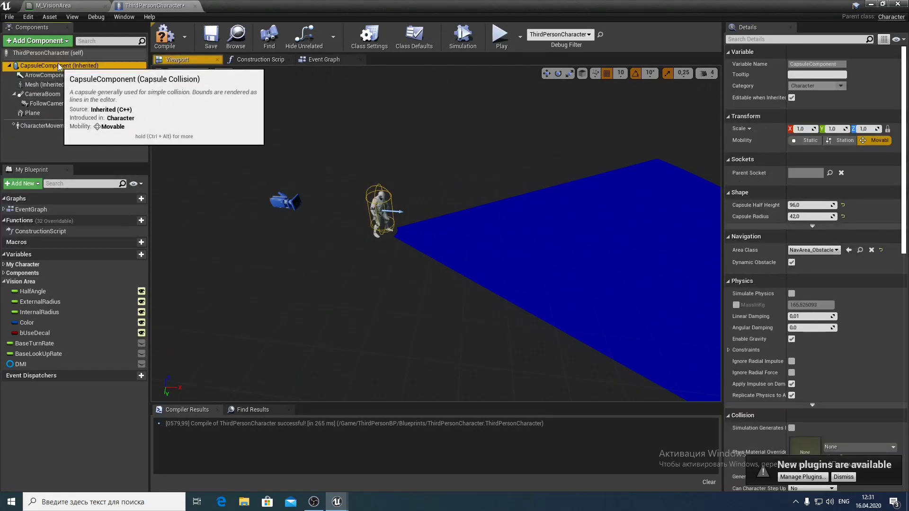
click(37, 41)
click(26, 171)
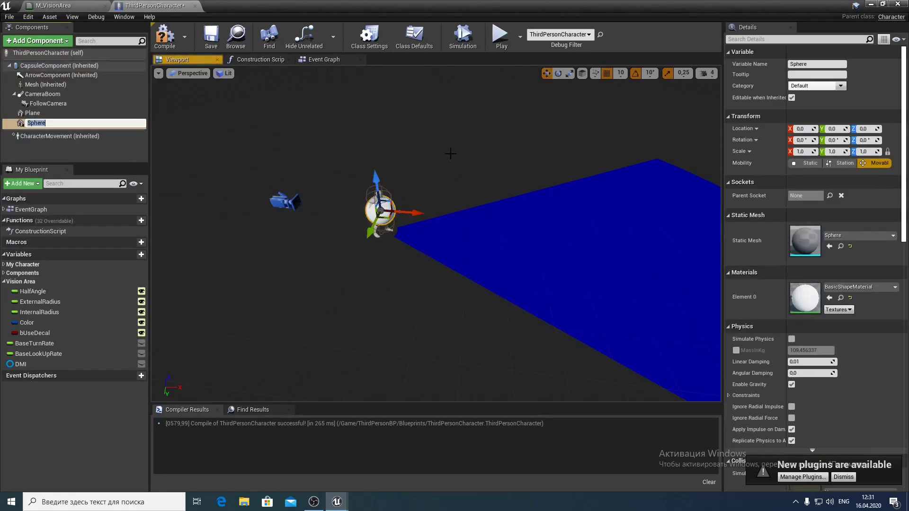
- Lower the sphere to Z -90 and shrink it to scale 0.1
click(864, 128)
text(-90)
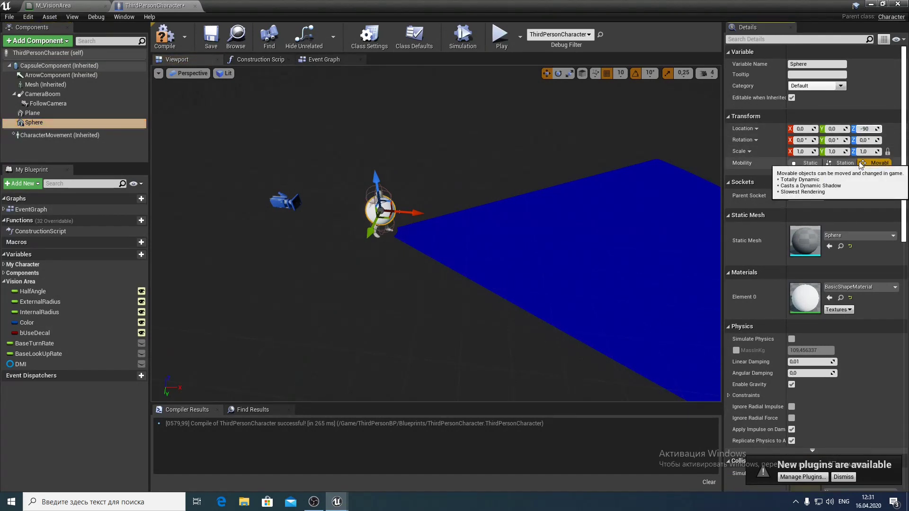
key(Return)
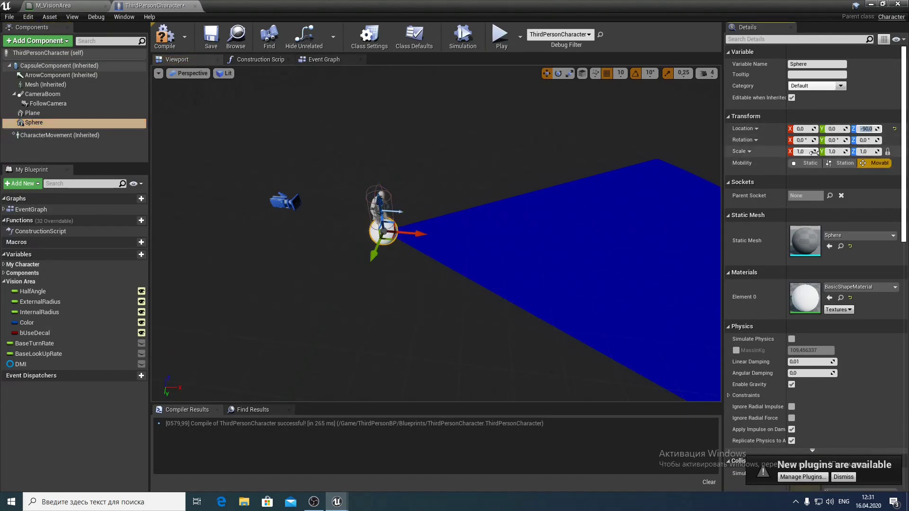
click(813, 152)
text(0,1)
key(Return)
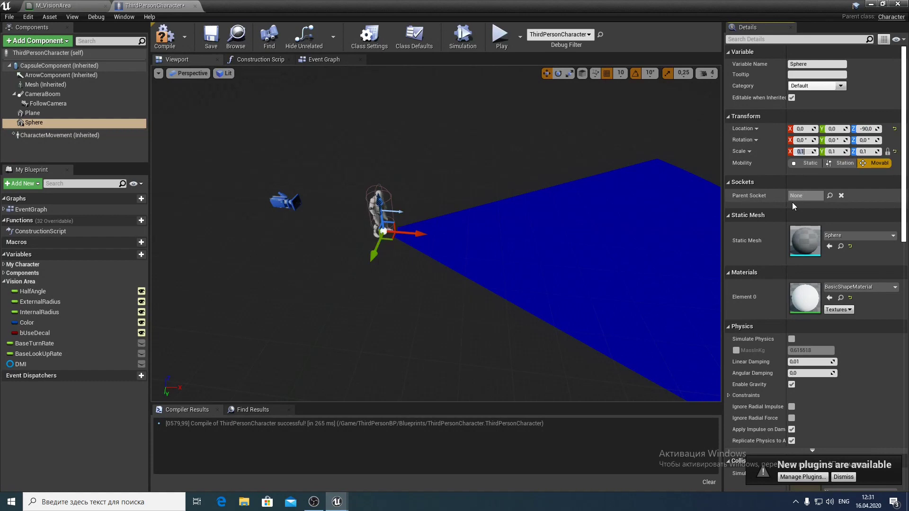
- Move the sphere to X 1500 on the cone's outer edge and focus the view on it
click(800, 129)
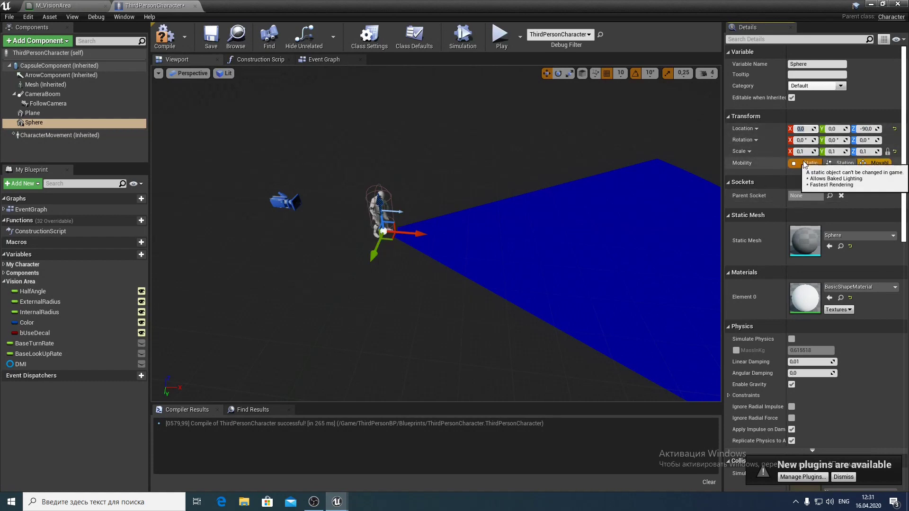
text(50)
click(591, 261)
scroll(591, 260, up, 5)
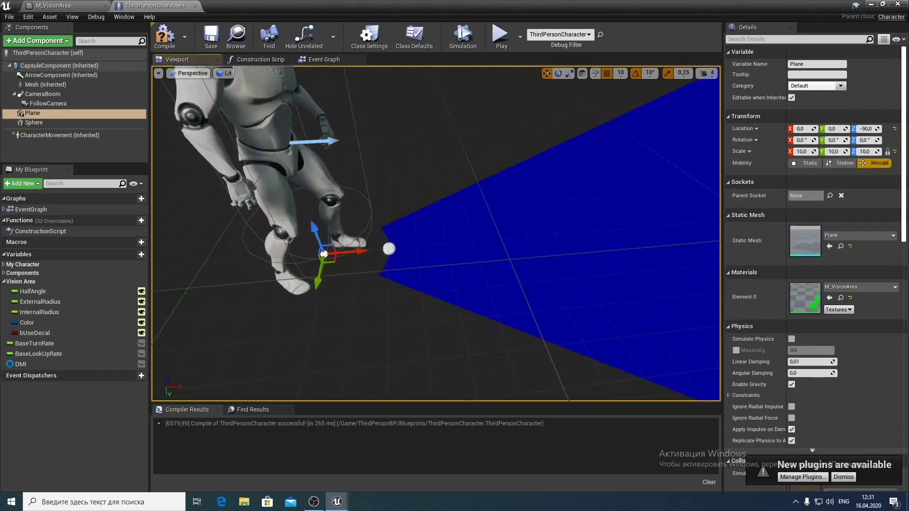
scroll(436, 232, down, 5)
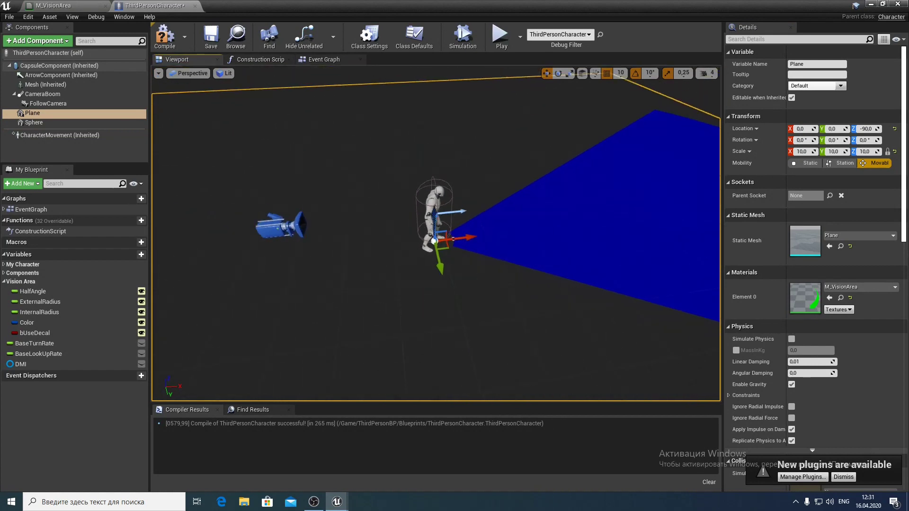
mouse_move(435, 232)
alt+mouse_down()
mouse_move(455, 232)
mouse_move(479, 160)
alt+mouse_up()
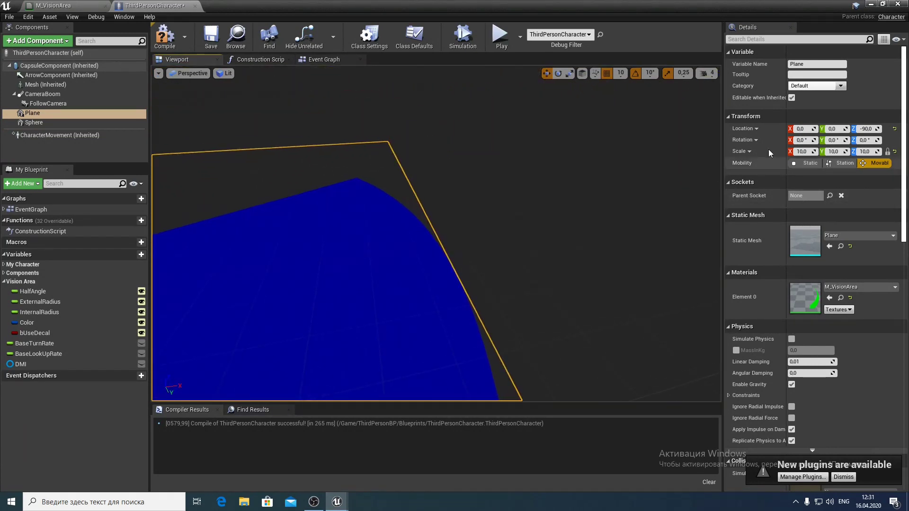
scroll(206, 146, down, 3)
scroll(206, 146, down, 3)
click(34, 122)
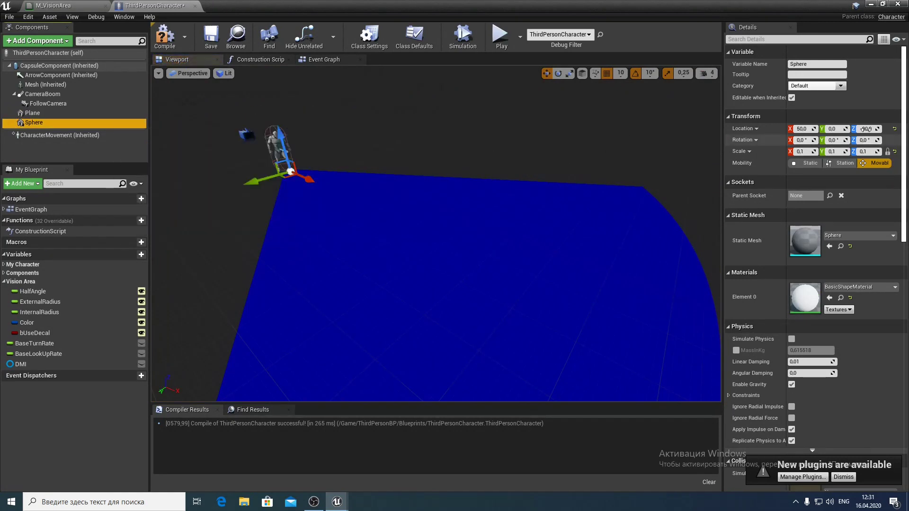
text(150)
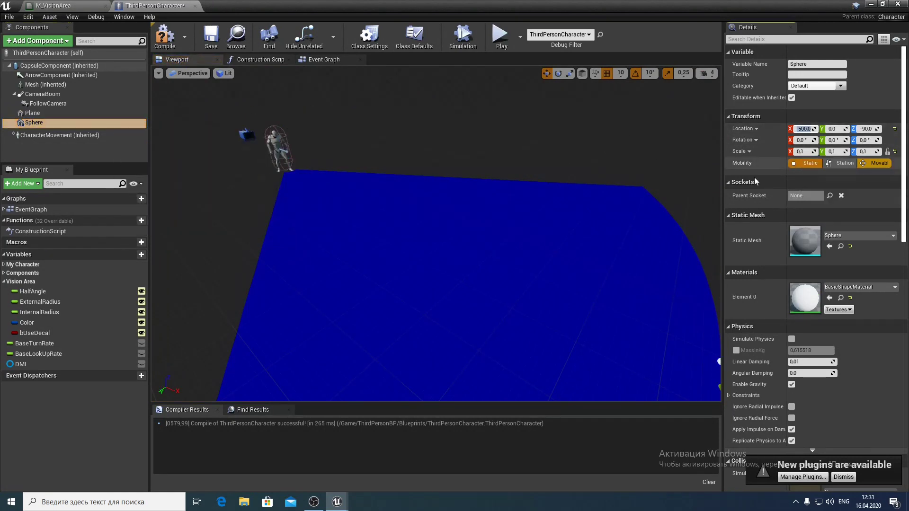
key(Return)
key(f)
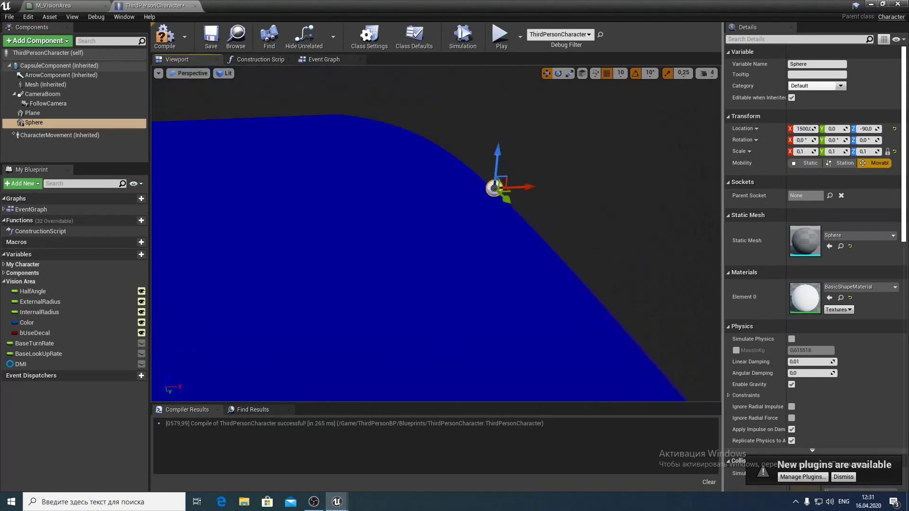
right_drag(655, 207, 625, 204)
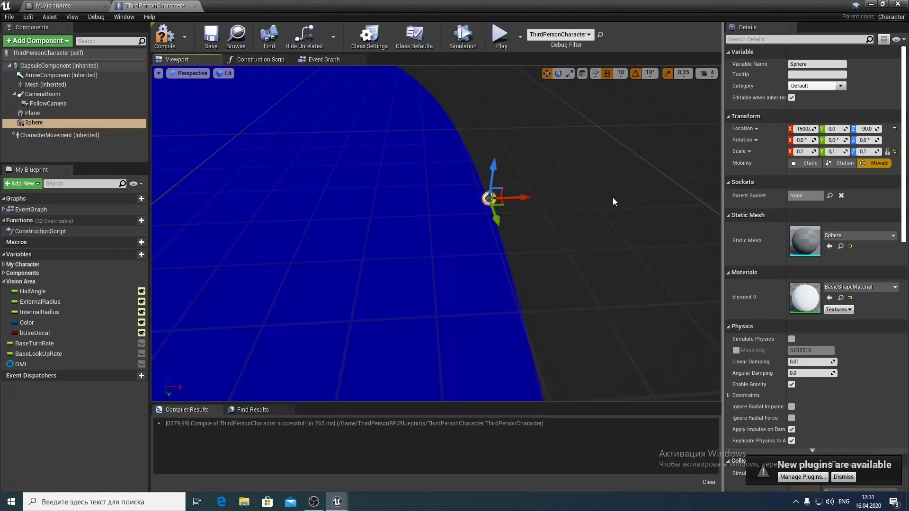
scroll(613, 202, down, 5)
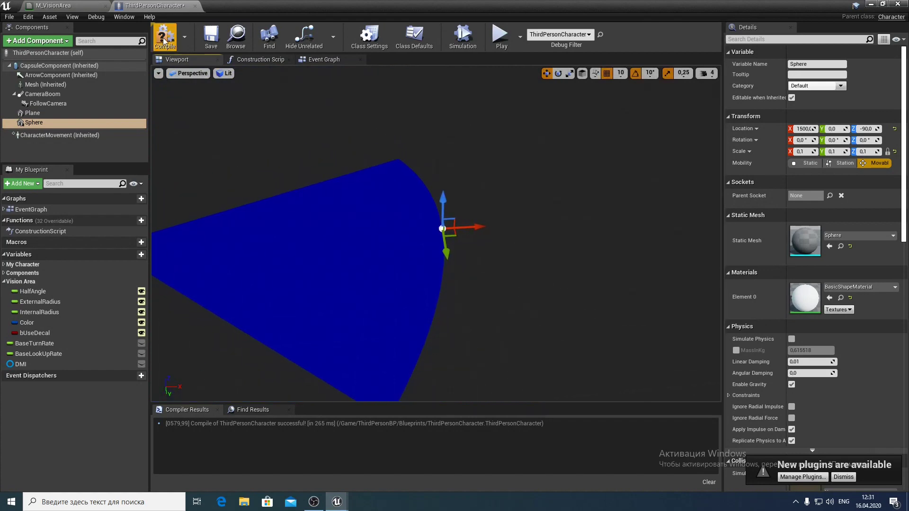
- Compile the blueprint, close it, and select ThirdPersonCharacter in the level
click(215, 40)
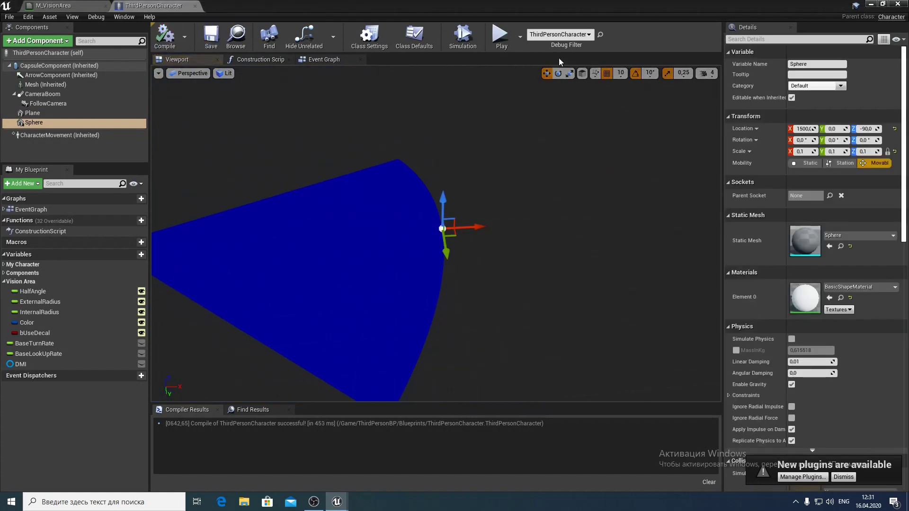
click(871, 3)
scroll(532, 183, down, 5)
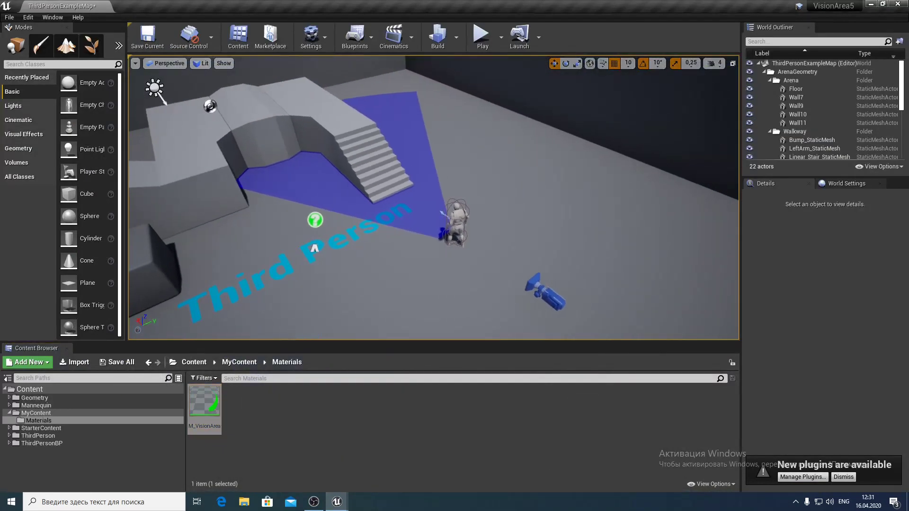
click(501, 214)
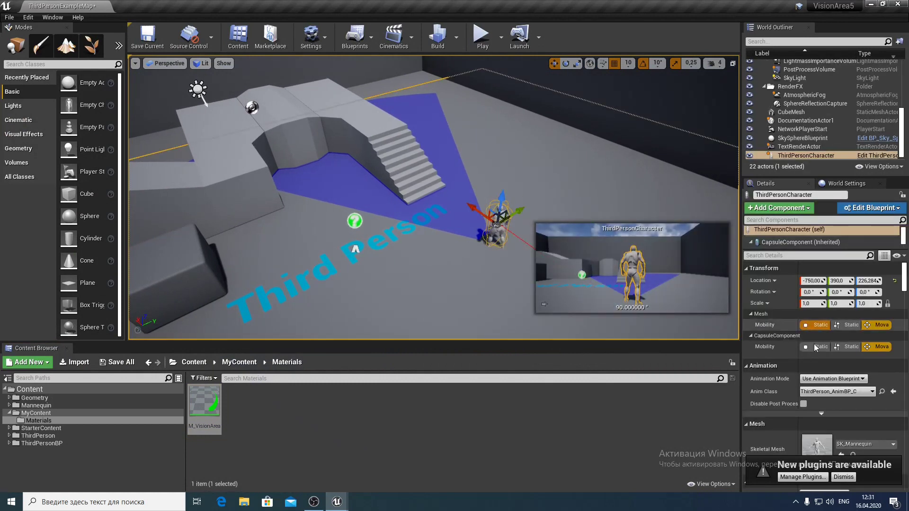
- Widen the character's vision cone to a Half Angle of about 51.29
click(746, 269)
click(746, 282)
click(747, 295)
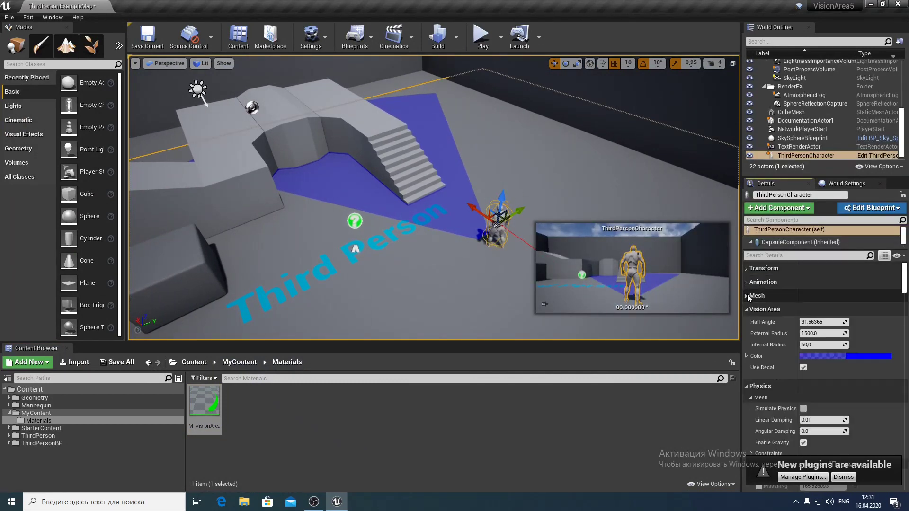
mouse_move(816, 322)
mouse_down()
mouse_move(817, 341)
mouse_move(781, 337)
mouse_move(825, 355)
mouse_up()
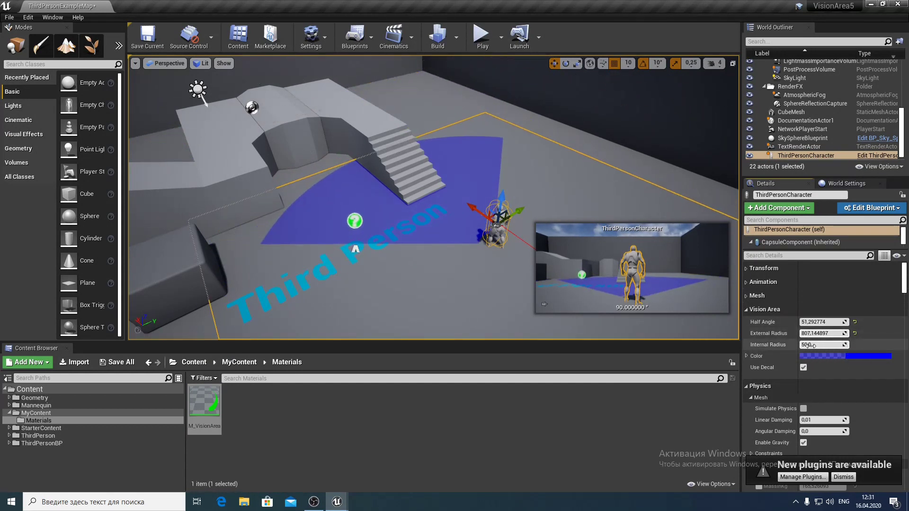
- Change the vision cone colour from blue to pale pink
click(833, 355)
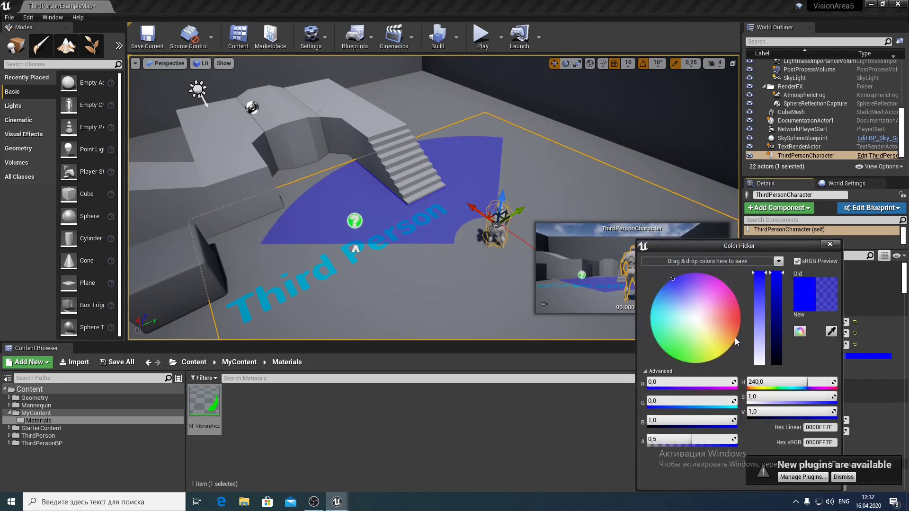
drag(734, 337, 702, 309)
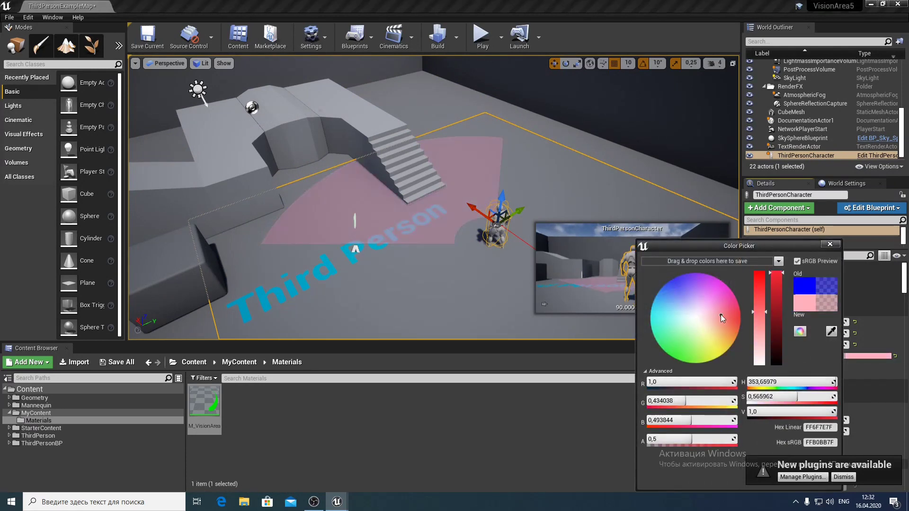
click(829, 244)
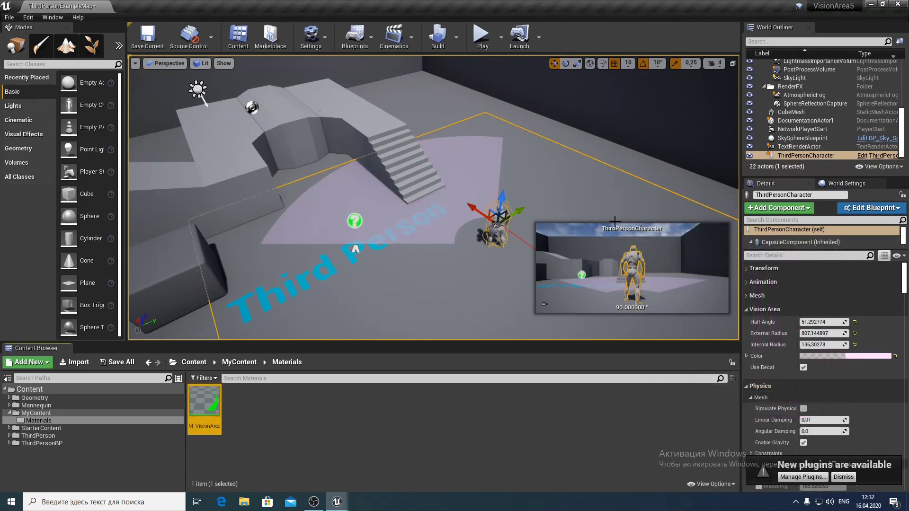
- Turn off Use Decal for the cone and save the level
click(804, 370)
click(804, 370)
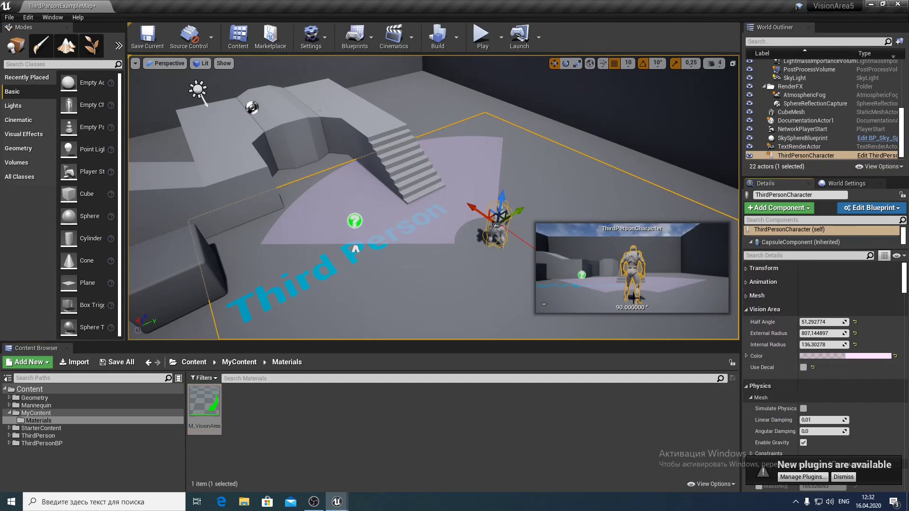
click(147, 37)
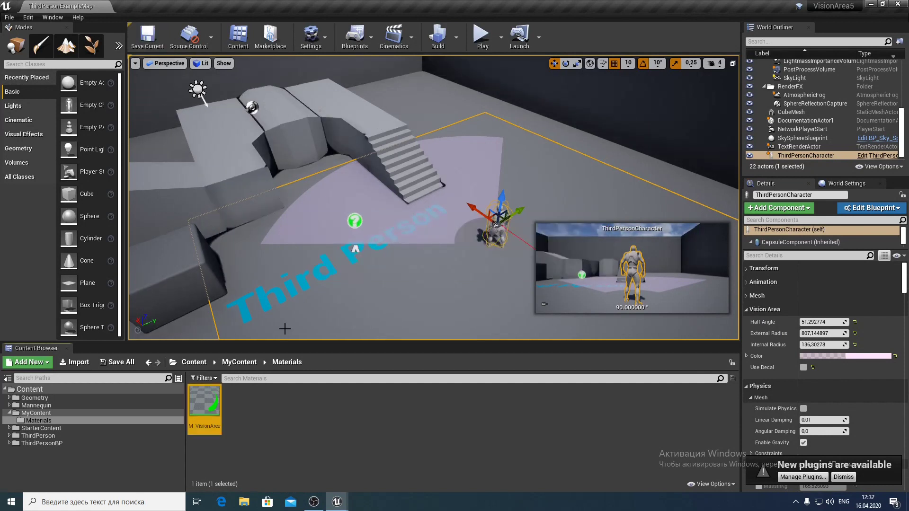
- Duplicate M_VisionArea as M_DecalVisionArea and open the copy for editing
right_click(197, 405)
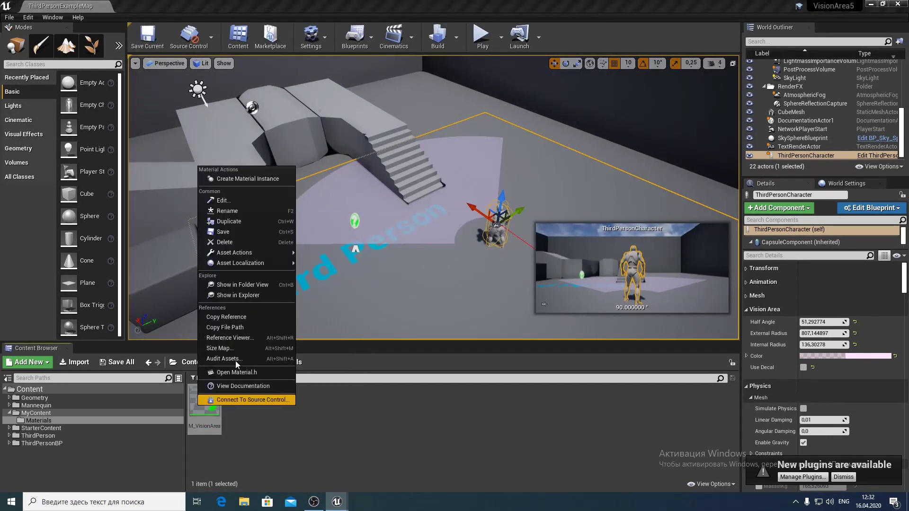
click(243, 223)
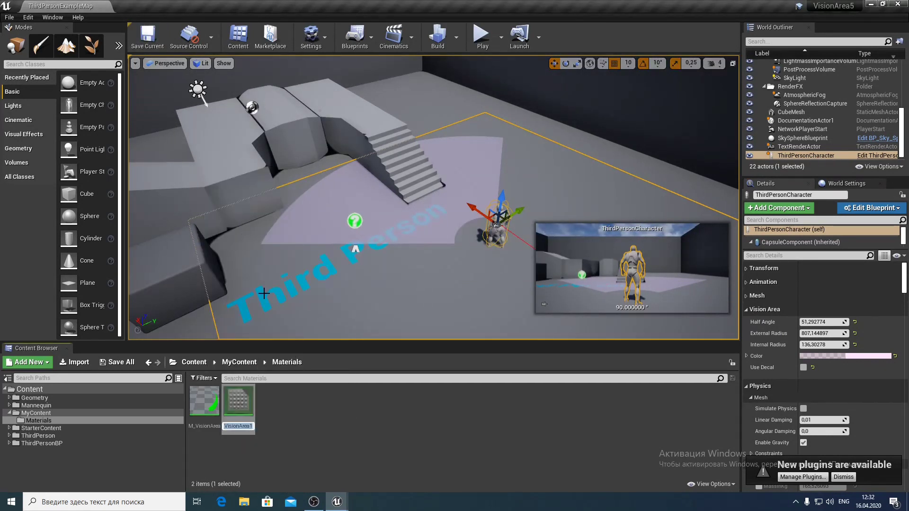
key(BackSpace)
text(M_)
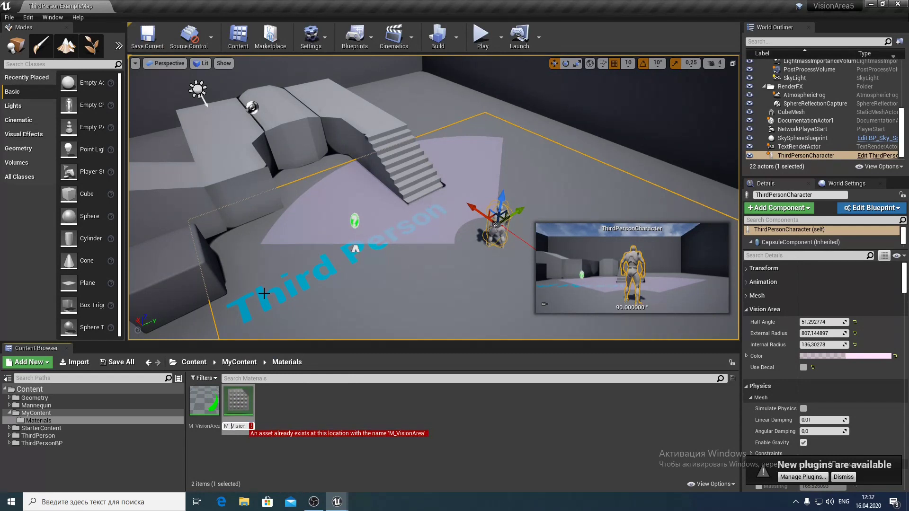
text(Decal)
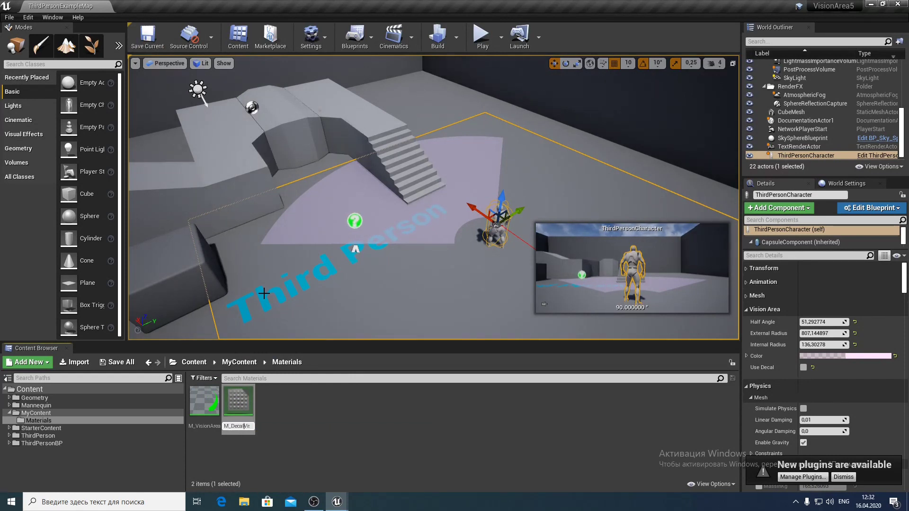
key(Return)
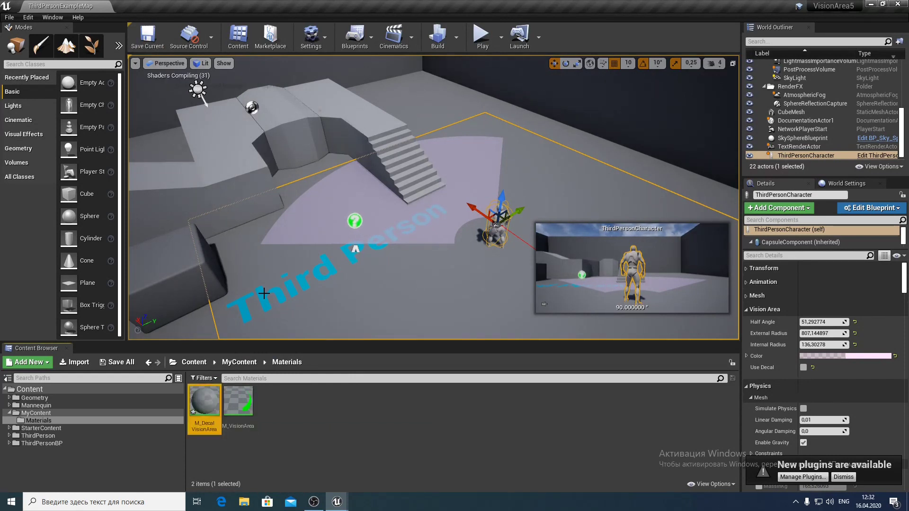
key(Return)
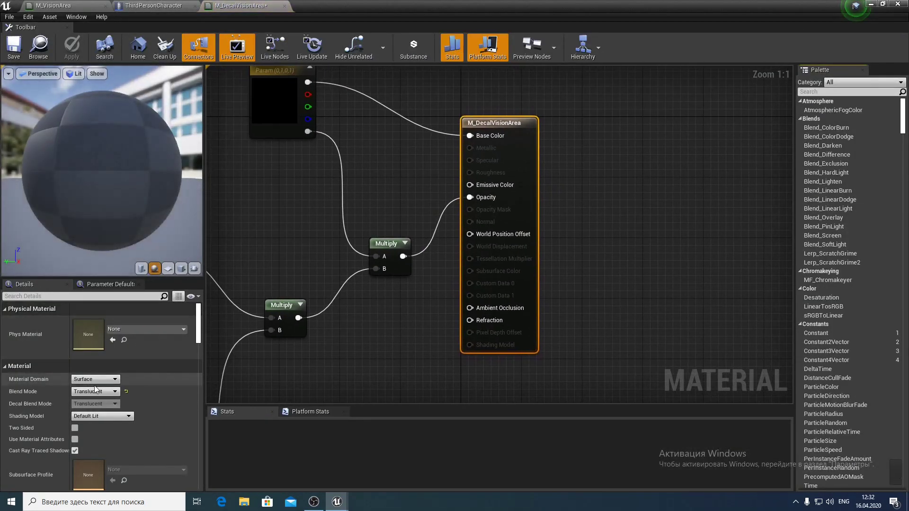
- Set M_DecalVisionArea's Material Domain to Deferred Decal and save the material
click(86, 380)
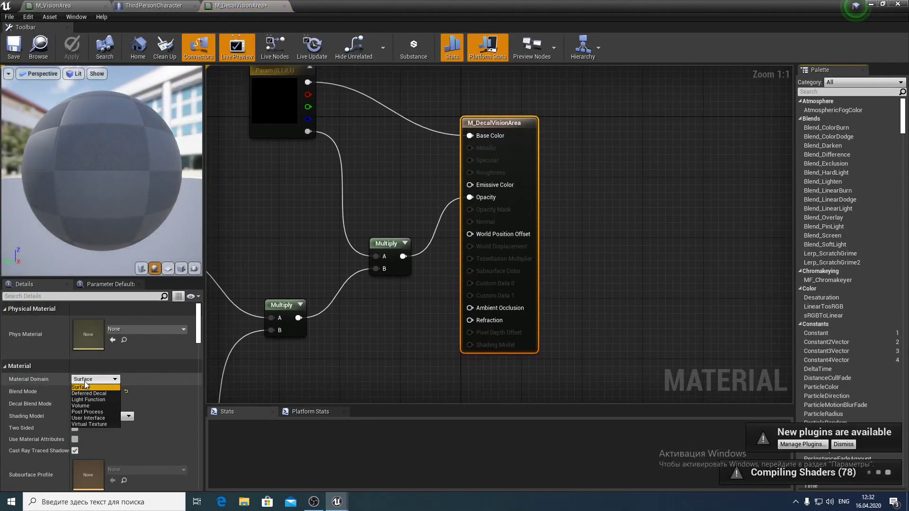
click(89, 393)
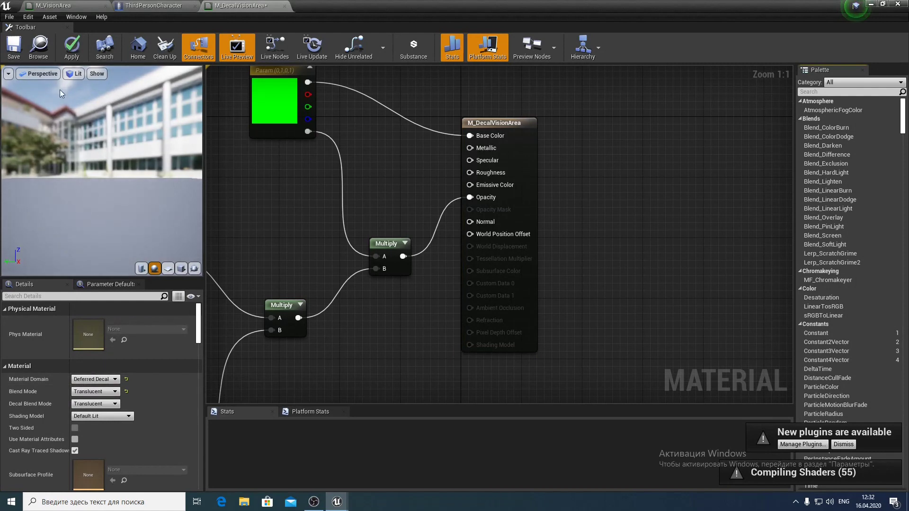
click(14, 47)
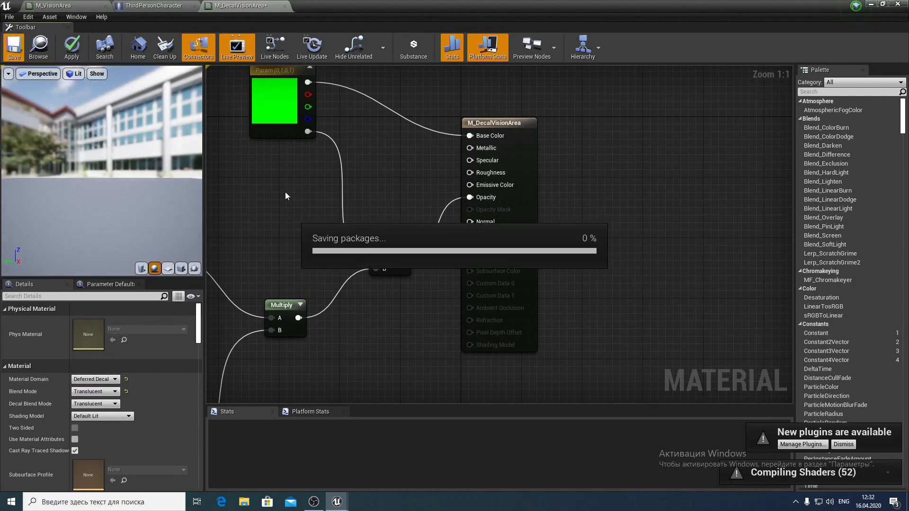
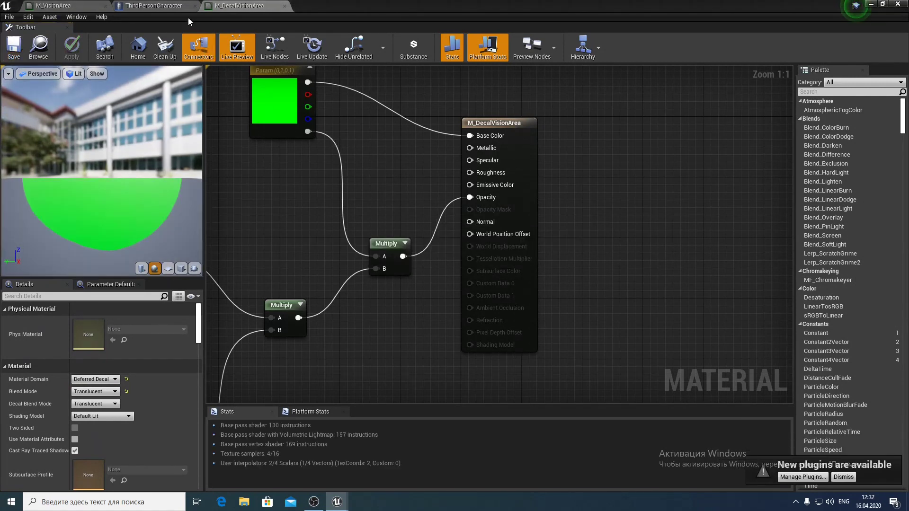
- Hide the ThirdPersonCharacter's blue cone Plane by unchecking Visible under Rendering
click(156, 6)
drag(302, 118, 265, 199)
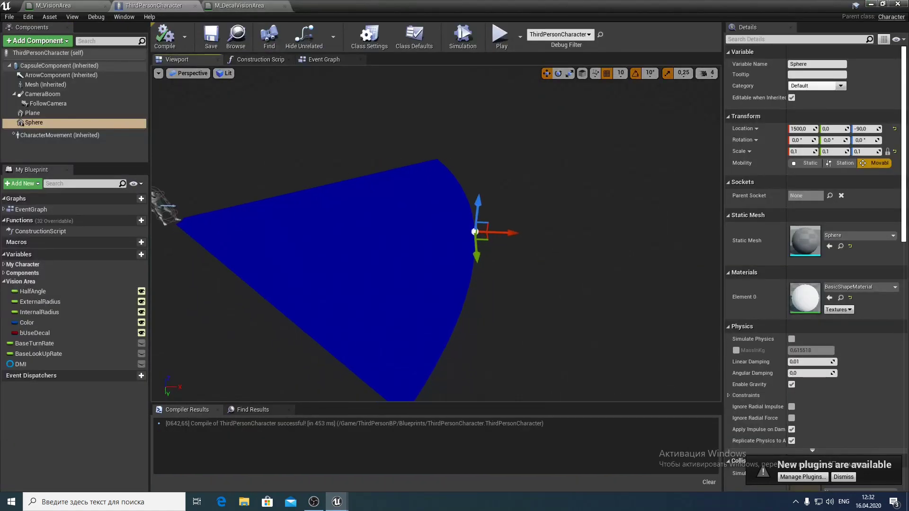
click(70, 115)
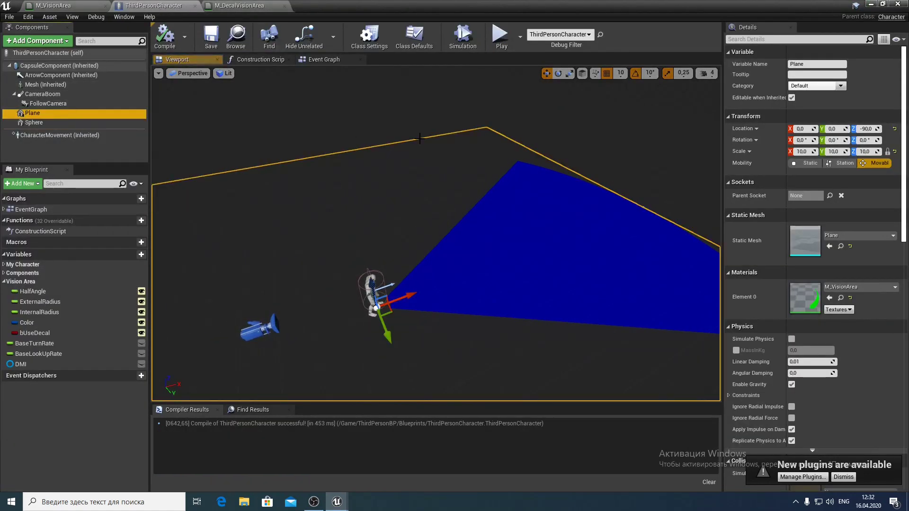
scroll(821, 202, down, 3)
scroll(821, 202, down, 3)
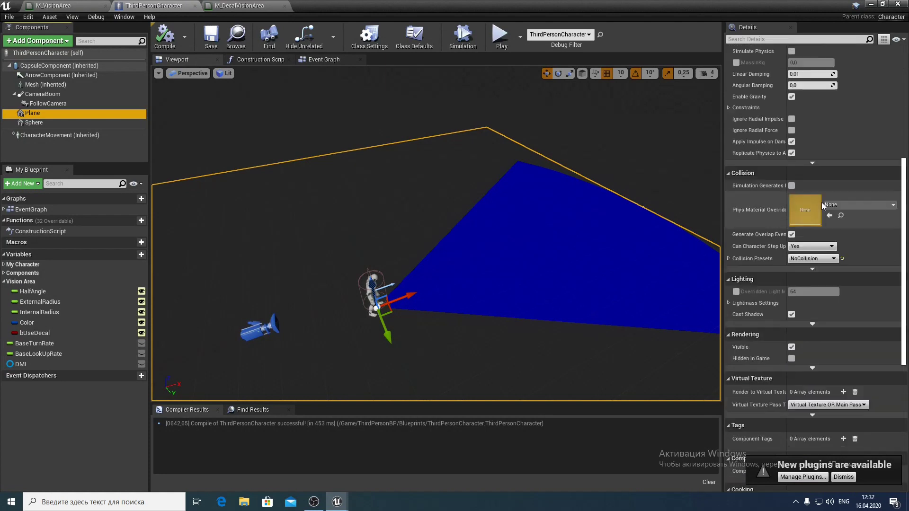
scroll(821, 202, down, 3)
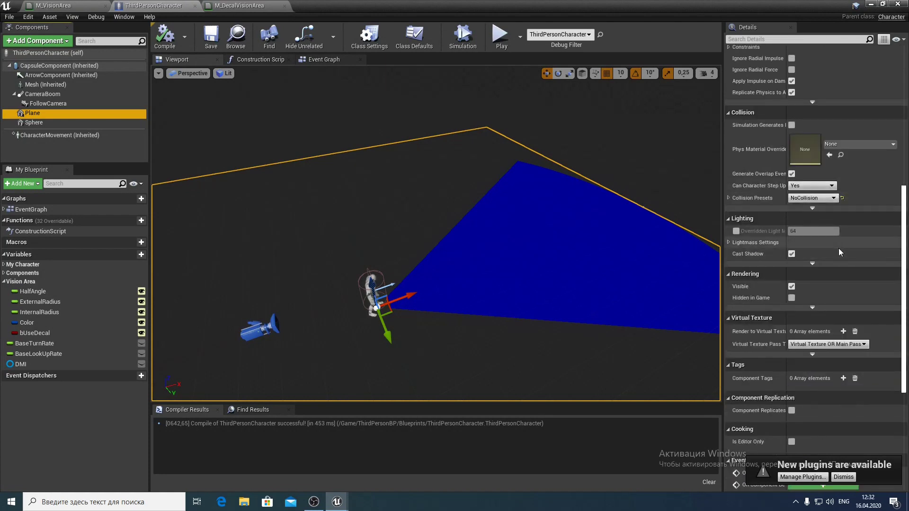
click(790, 287)
middle_drag(576, 220, 180, 150)
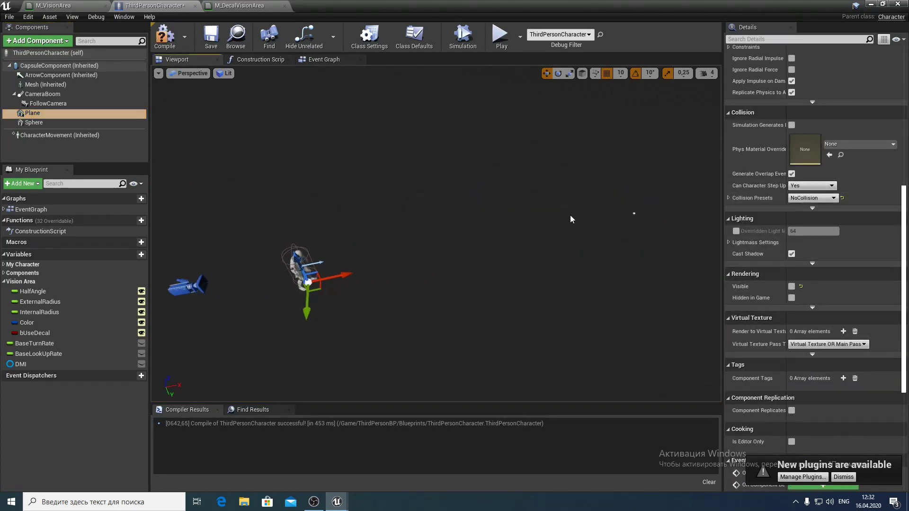
- Add a default-named Decal component under CapsuleComponent, sized 128 × 256 × 256
click(47, 65)
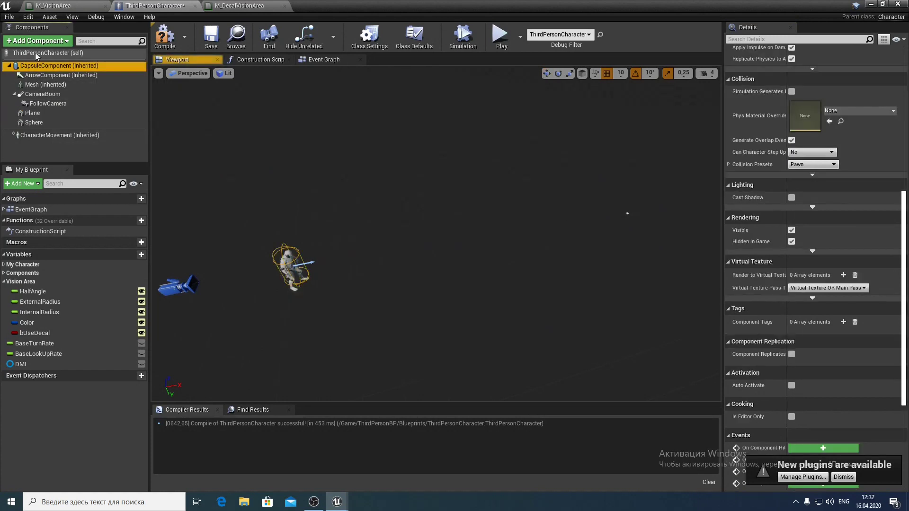
click(34, 41)
text(deca)
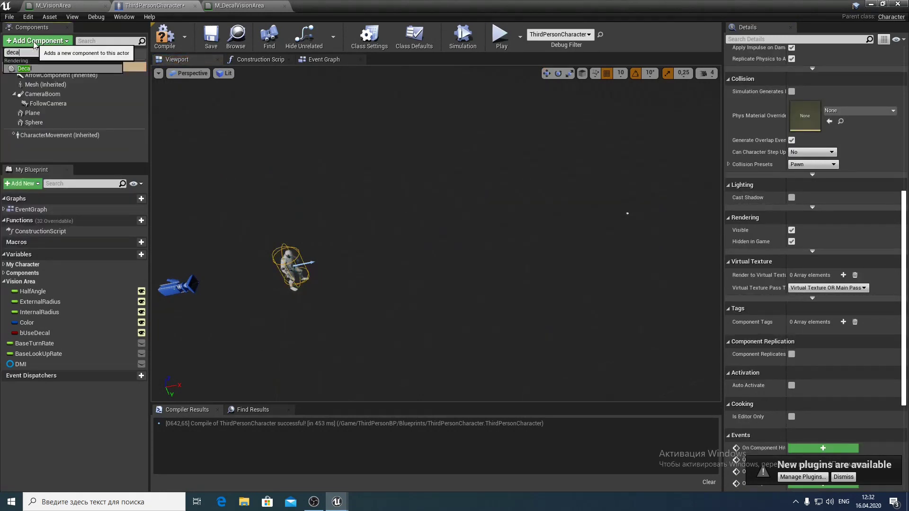
click(40, 69)
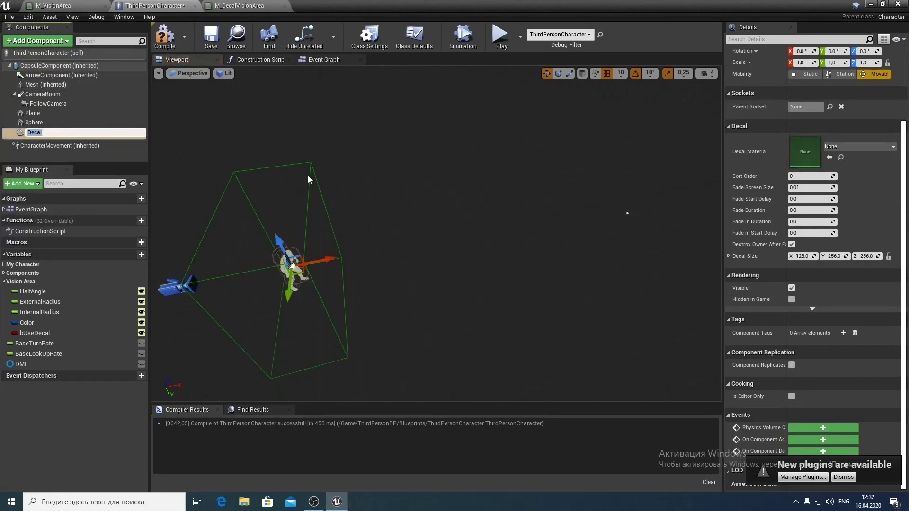
drag(308, 179, 537, 217)
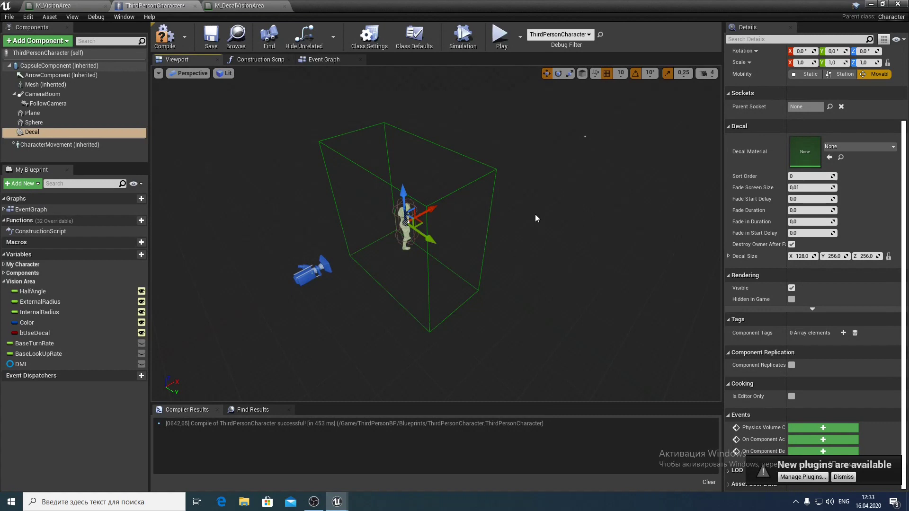
right_drag(535, 217, 326, 186)
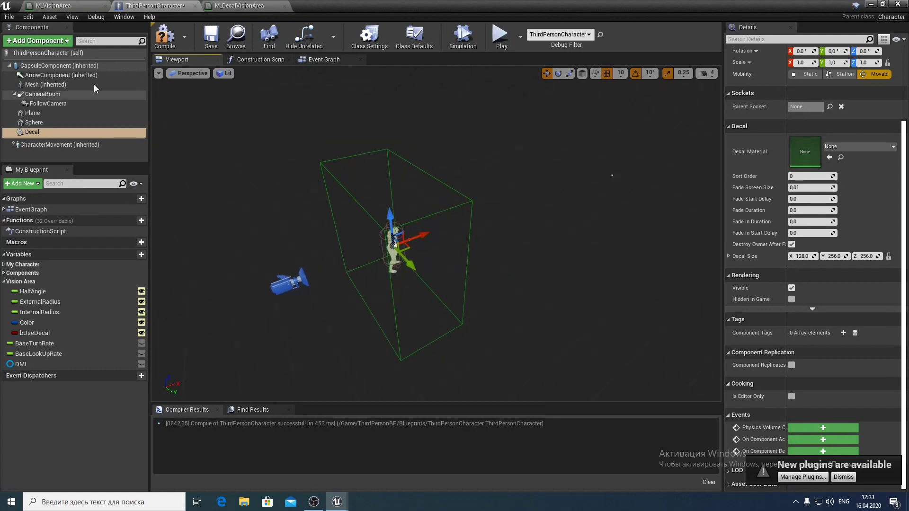
- Add a new Plane static mesh component, Plane1, to the character
click(60, 42)
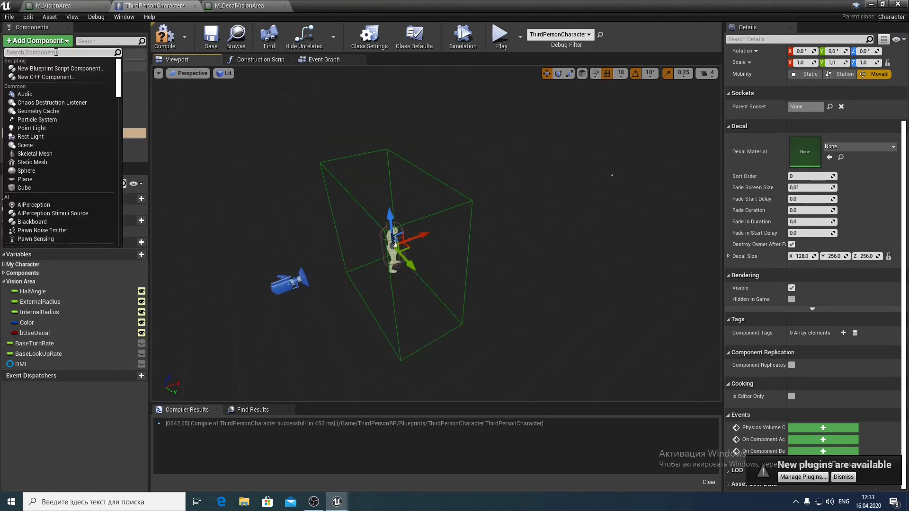
click(144, 86)
click(38, 40)
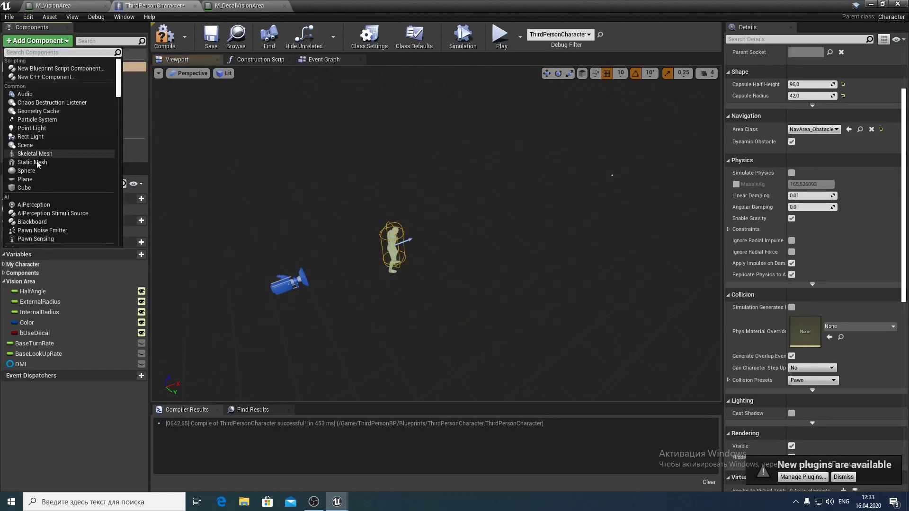
click(25, 178)
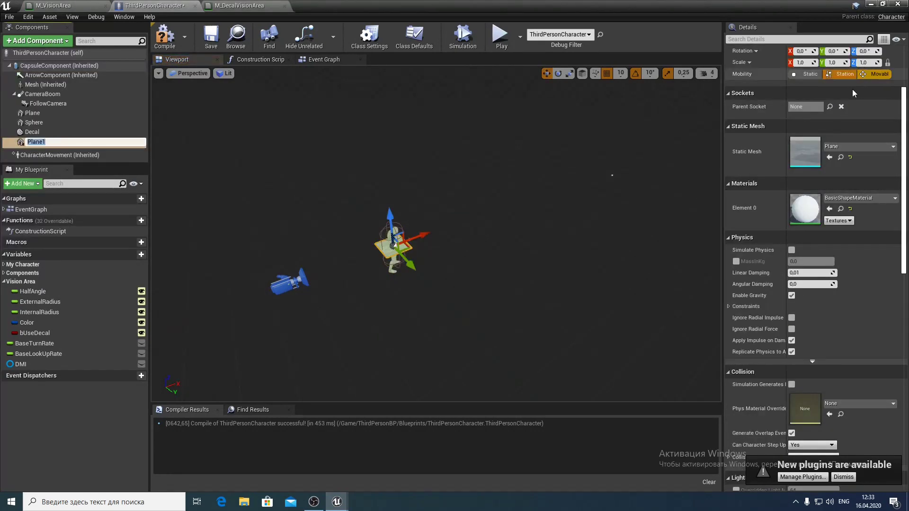
- Lower Plane1 to Z -90 and scale it uniformly to 30
scroll(865, 113, up, 3)
scroll(865, 113, up, 1)
click(867, 115)
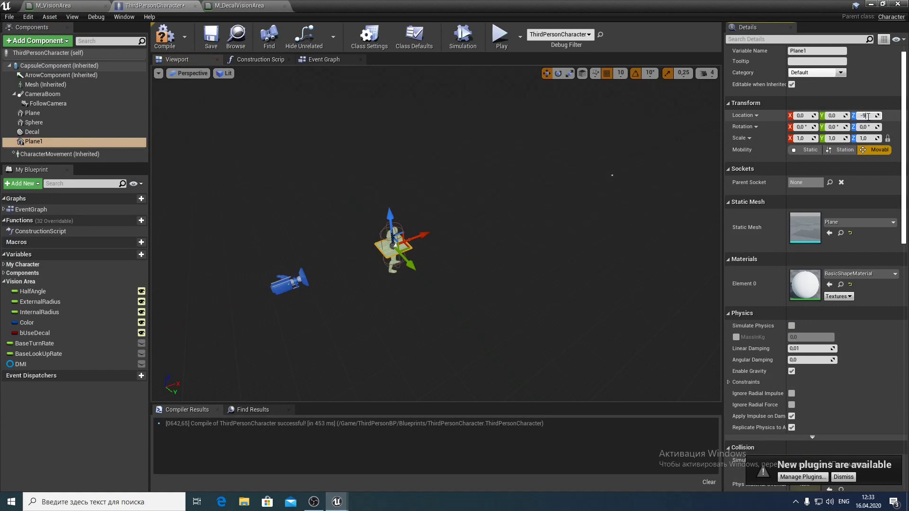
text(00)
key(Return)
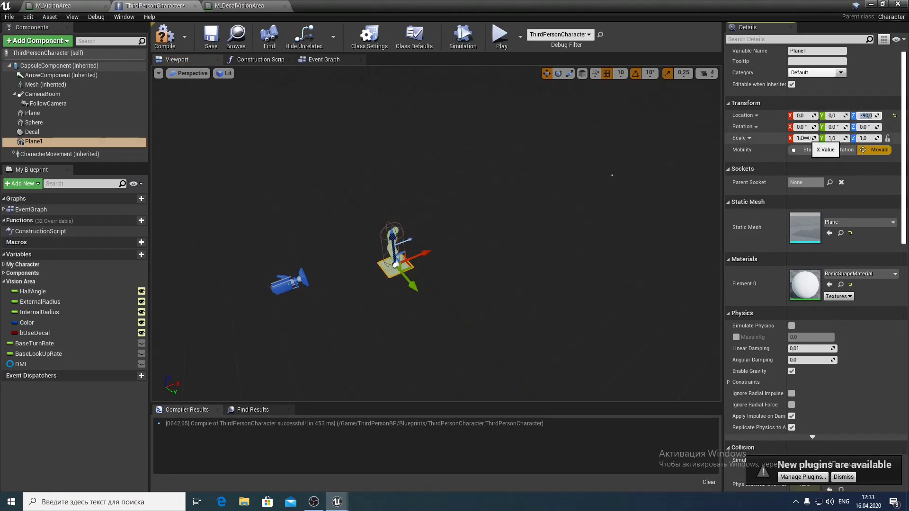
click(800, 138)
text(30)
key(Return)
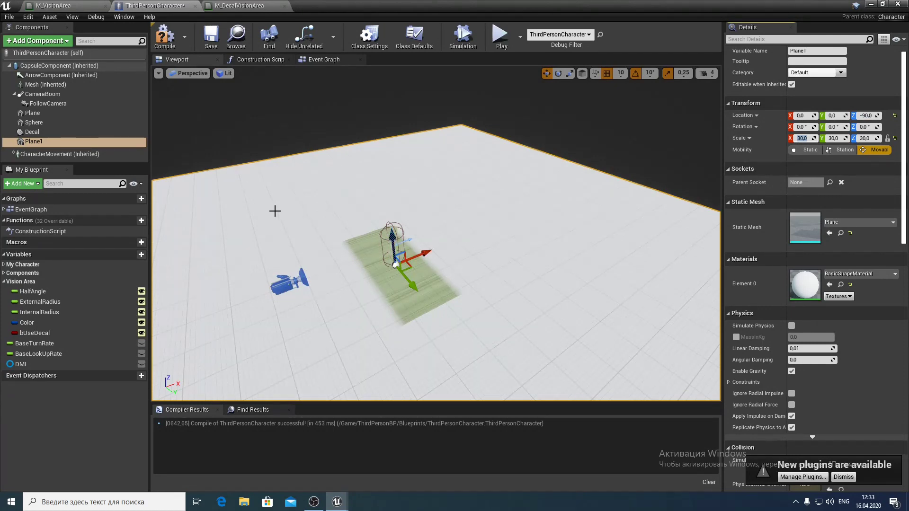
click(33, 132)
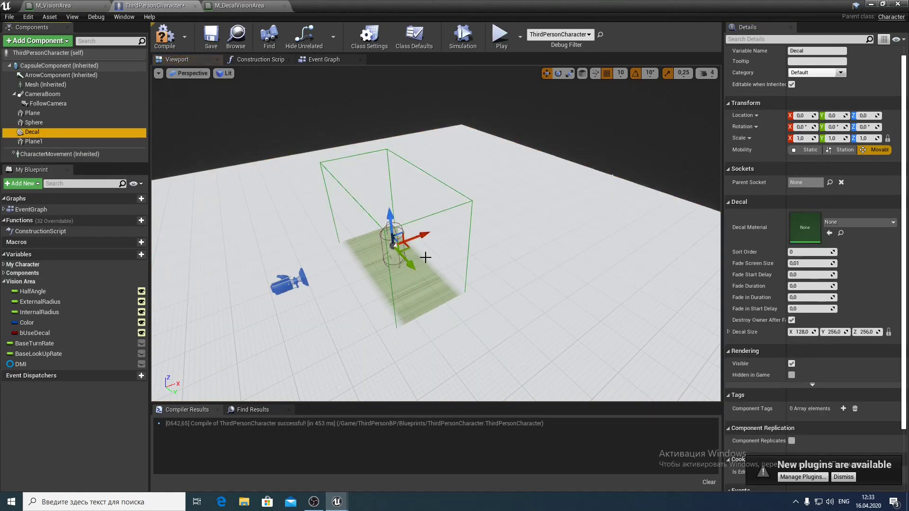
click(33, 141)
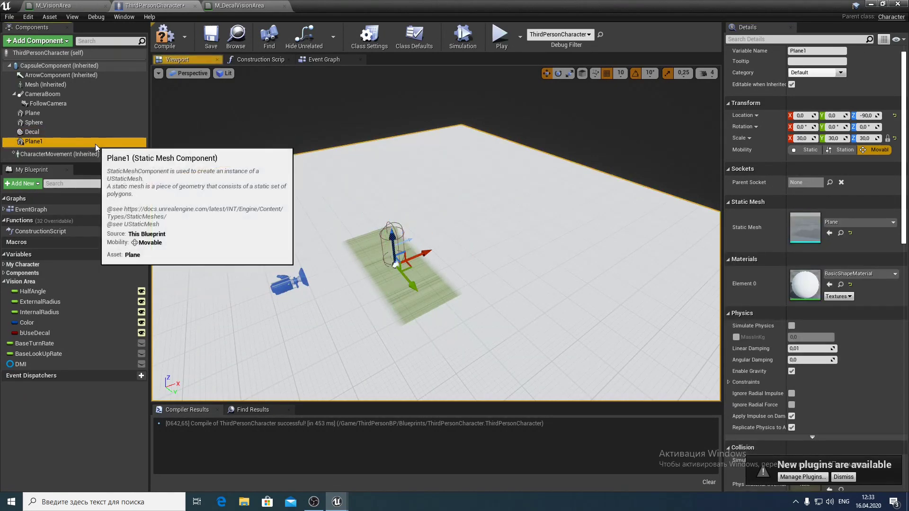
click(32, 132)
click(420, 237)
- Rotate the Decal to pitch -90 so it projects down onto the floor
key(e)
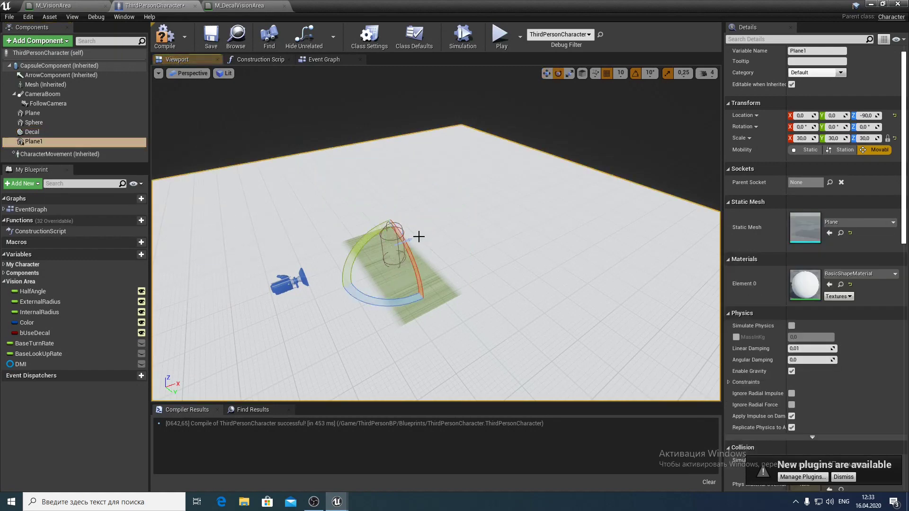
click(369, 214)
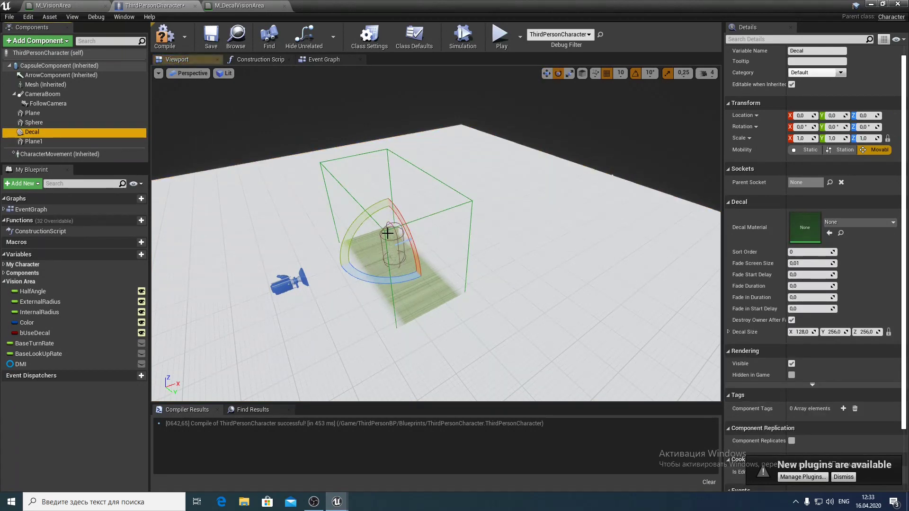
mouse_move(350, 234)
mouse_down()
mouse_move(424, 266)
mouse_move(396, 286)
mouse_move(331, 265)
mouse_move(360, 284)
mouse_move(332, 265)
mouse_up()
click(396, 286)
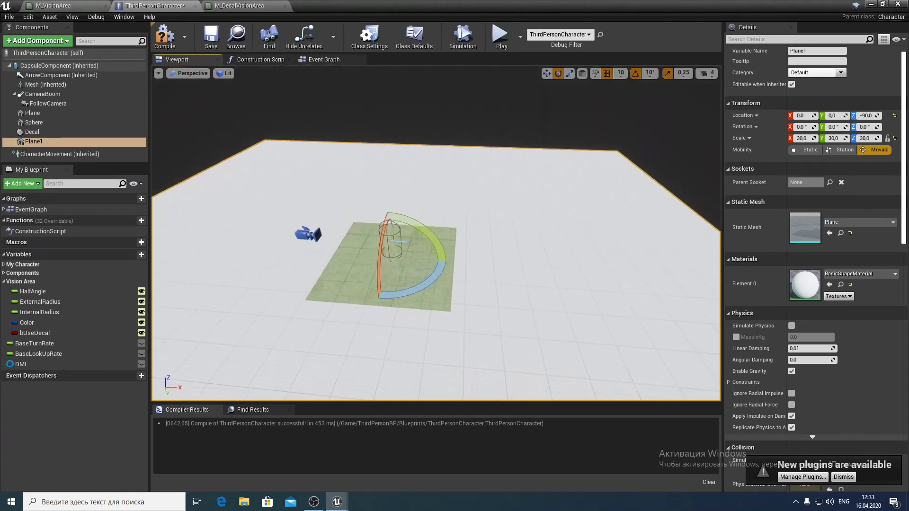
alt+drag(477, 213, 476, 213)
- Assign M_DecalVisionArea as the Decal material and compile the blueprint
click(31, 131)
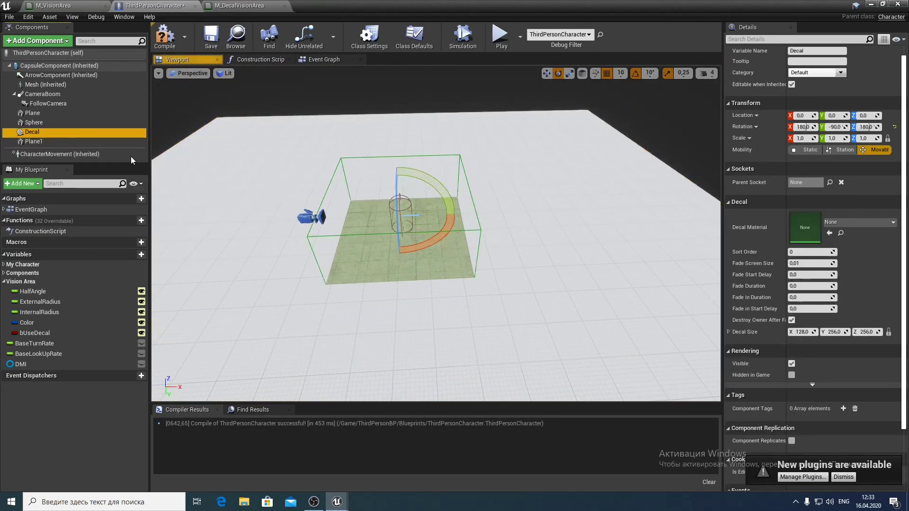
click(828, 233)
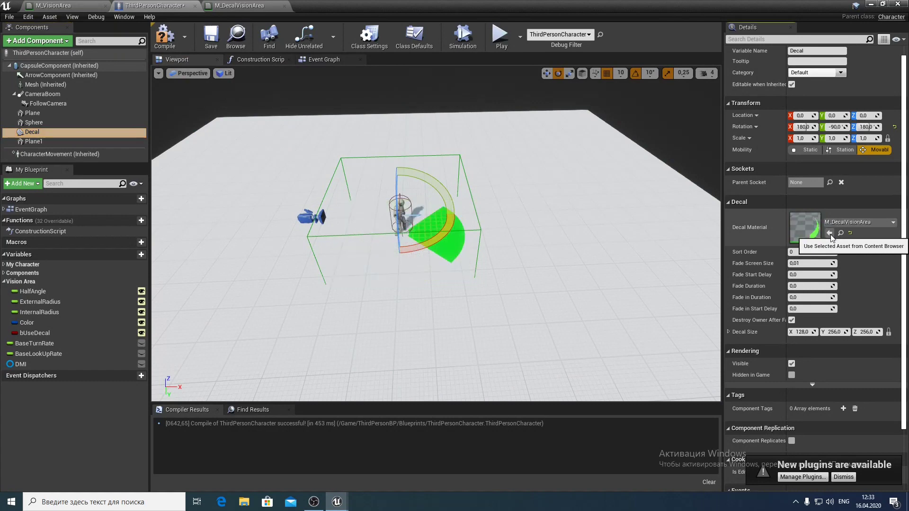
drag(548, 229, 534, 236)
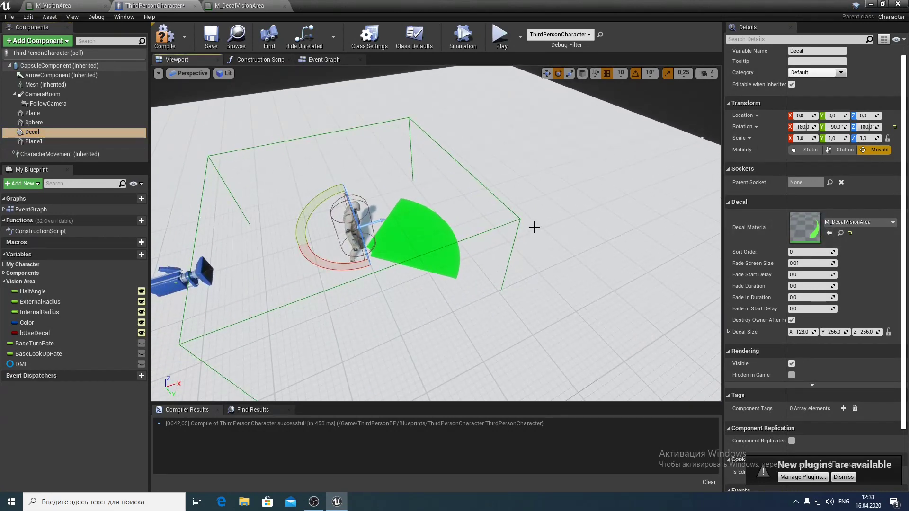
click(260, 59)
click(164, 36)
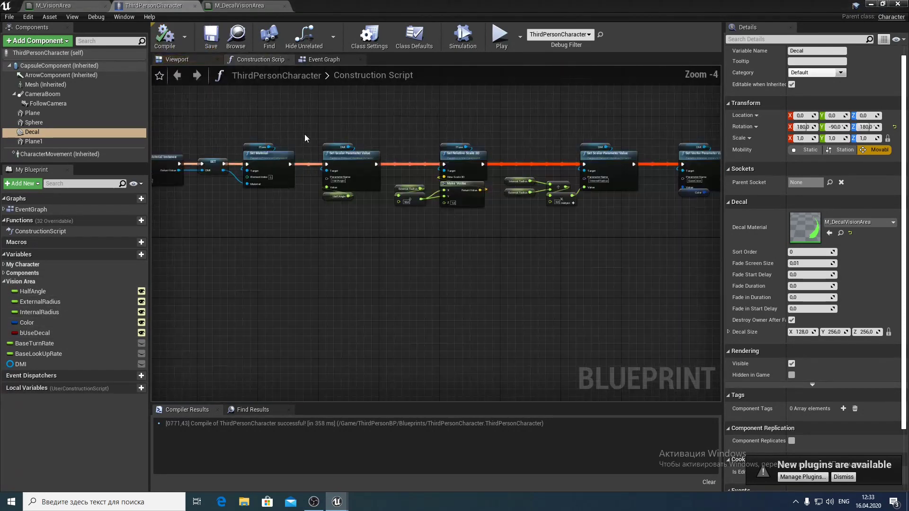
- Duplicate the Construction Script node chain as a second row below the original
scroll(420, 137, down, 2)
scroll(402, 137, down, 1)
mouse_move(282, 145)
mouse_down()
mouse_move(552, 223)
mouse_move(535, 234)
mouse_up()
key(ctrl+c)
key(ctrl+v)
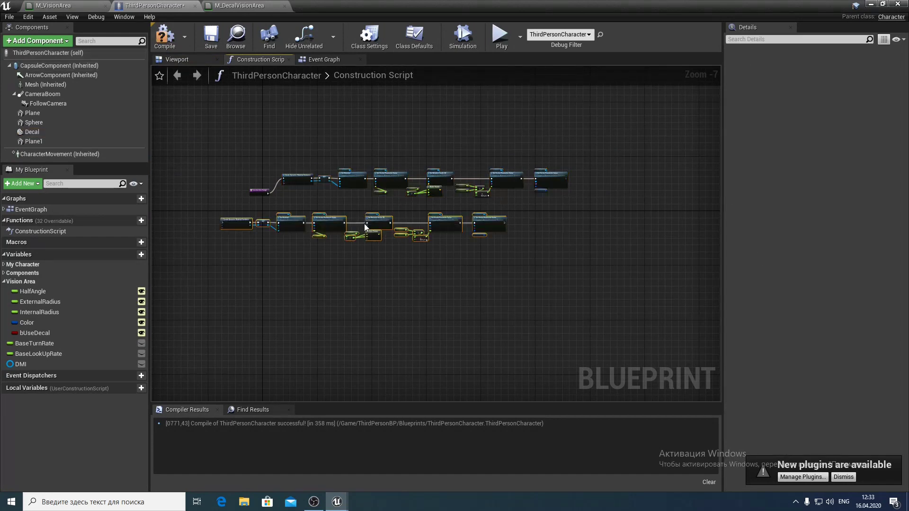
drag(365, 223, 431, 218)
click(340, 194)
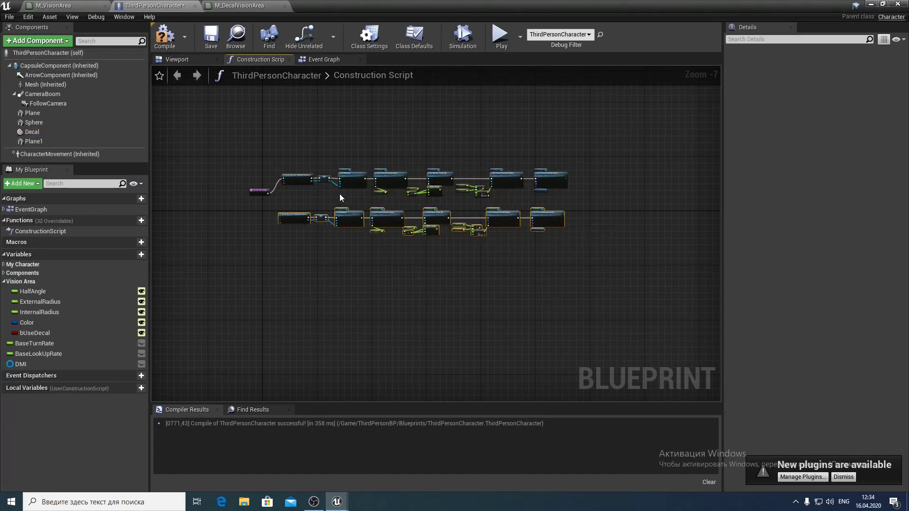
- Set the upper Create Dynamic Material Instance parent to M_DecalVisionArea
scroll(283, 192, up, 3)
scroll(333, 203, up, 2)
scroll(371, 276, up, 1)
scroll(371, 277, up, 1)
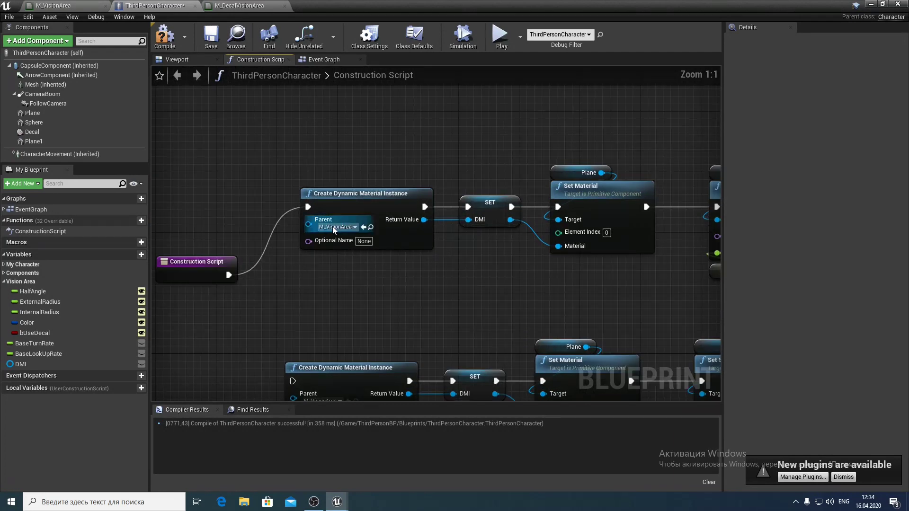
click(337, 227)
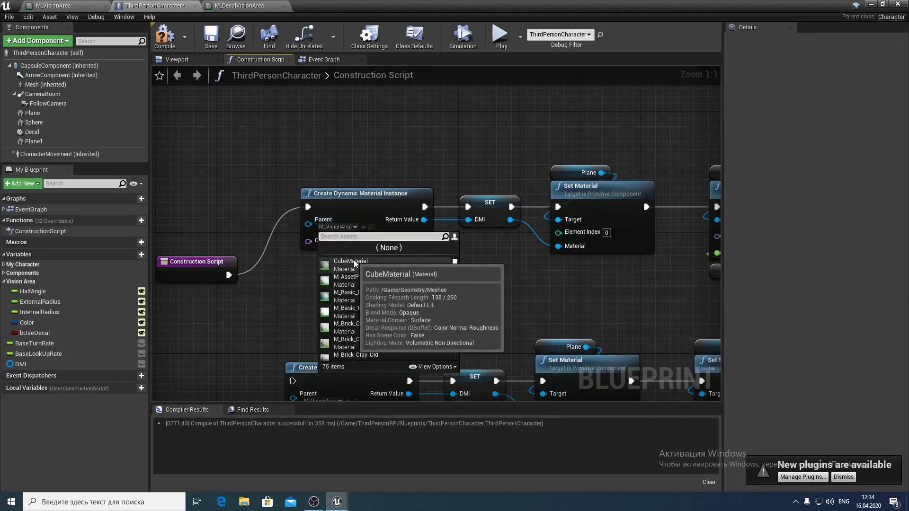
text(deca)
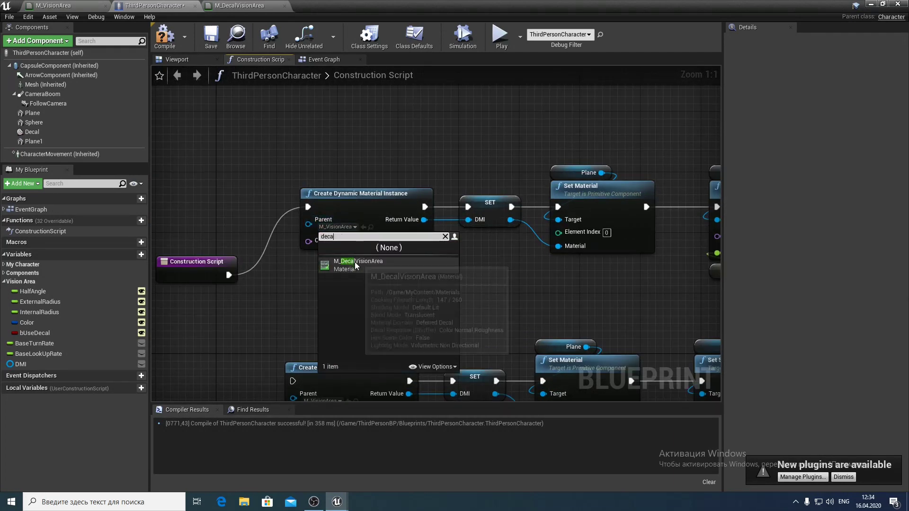
click(354, 263)
- Delete the upper chain's Plane getter and Set Material nodes
right_drag(458, 282, 246, 284)
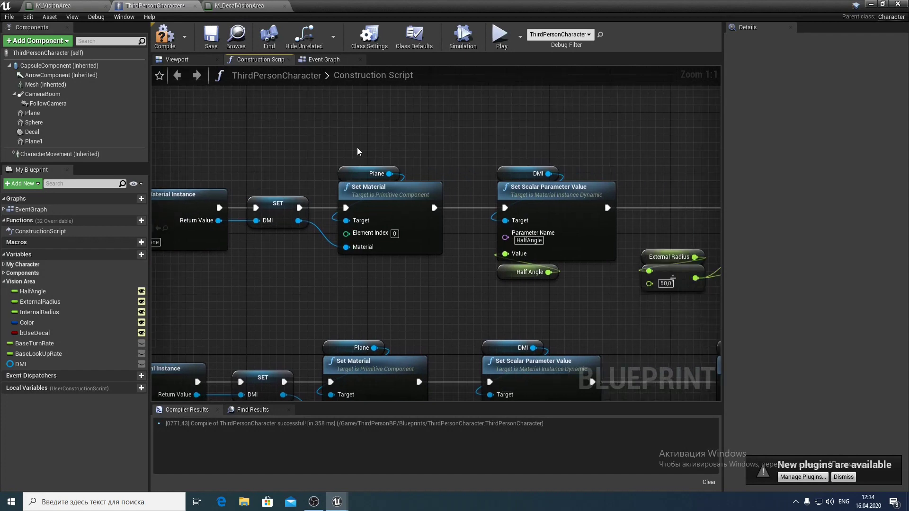
drag(360, 140, 399, 215)
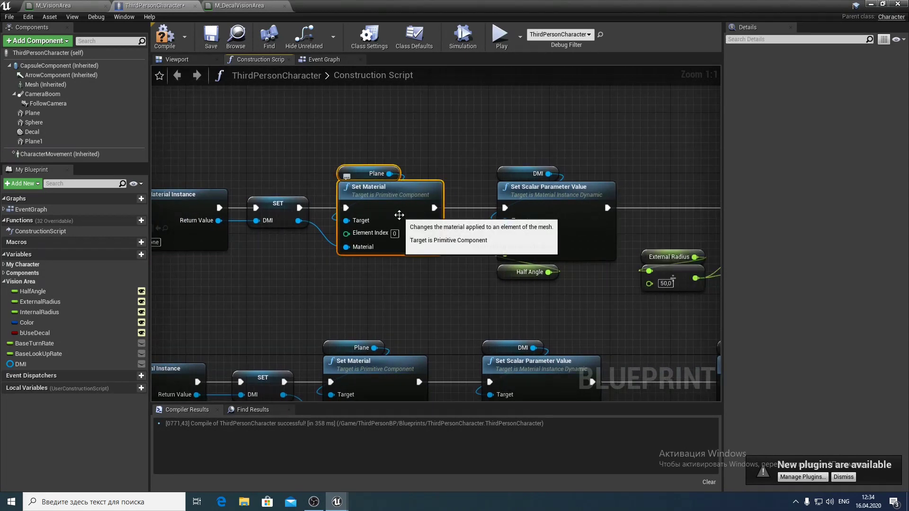
key(Delete)
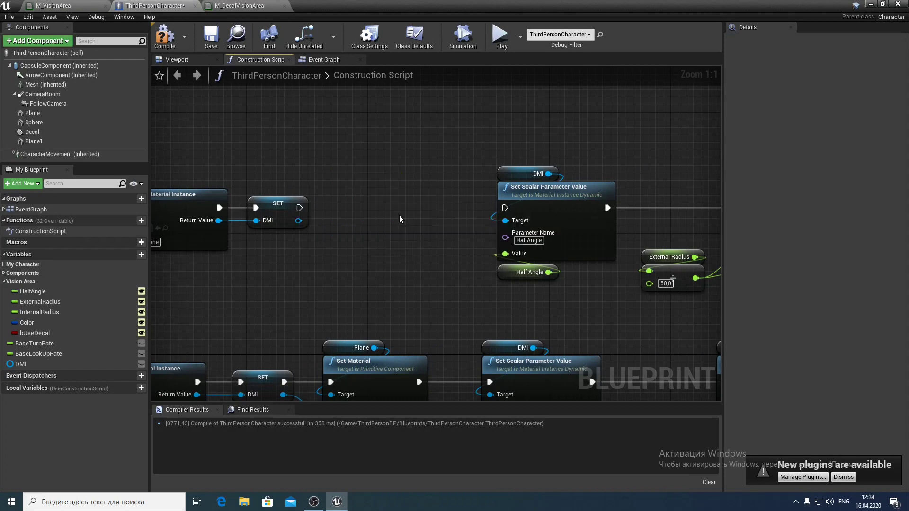
- Add a Decal getter with a Set Decal Material node fed by DMI in the execution flow
mouse_move(32, 132)
mouse_down()
mouse_move(376, 166)
mouse_move(381, 202)
mouse_up()
text(set de)
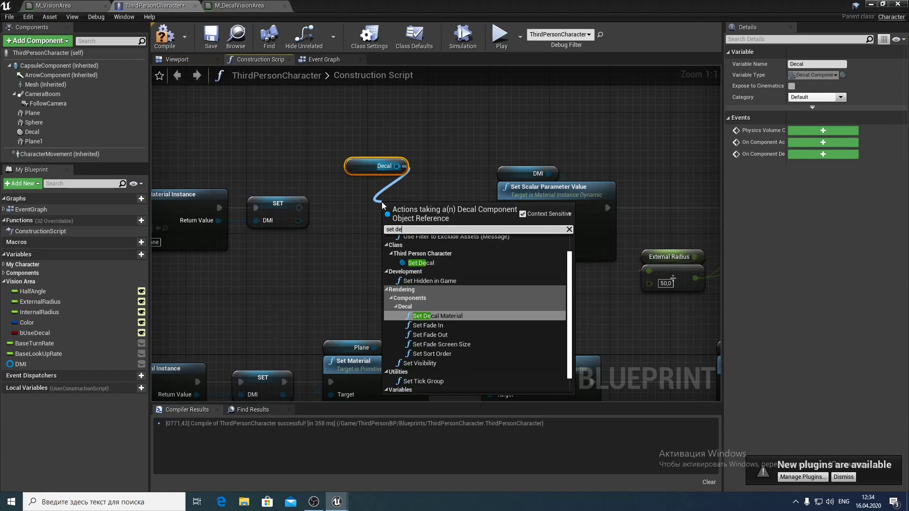
click(453, 316)
drag(416, 208, 375, 194)
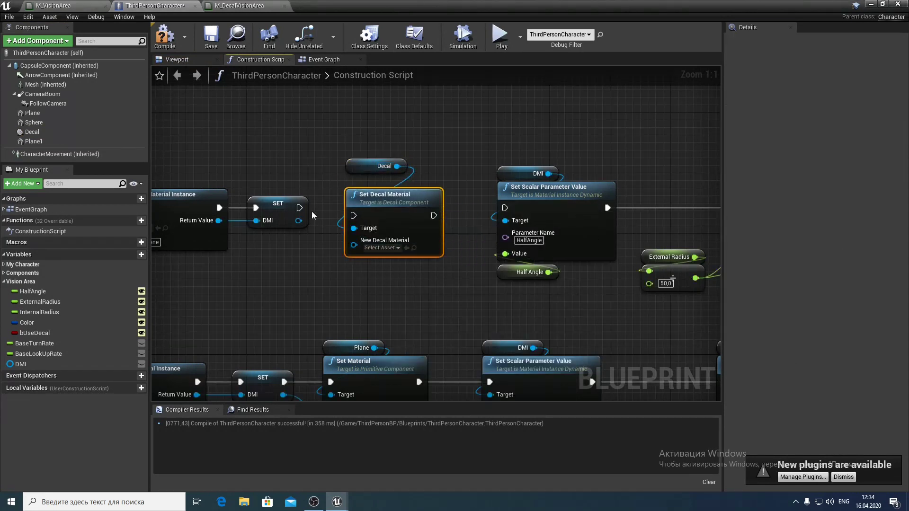
mouse_move(299, 208)
mouse_down()
mouse_move(347, 222)
mouse_move(353, 216)
mouse_up()
drag(298, 221, 377, 234)
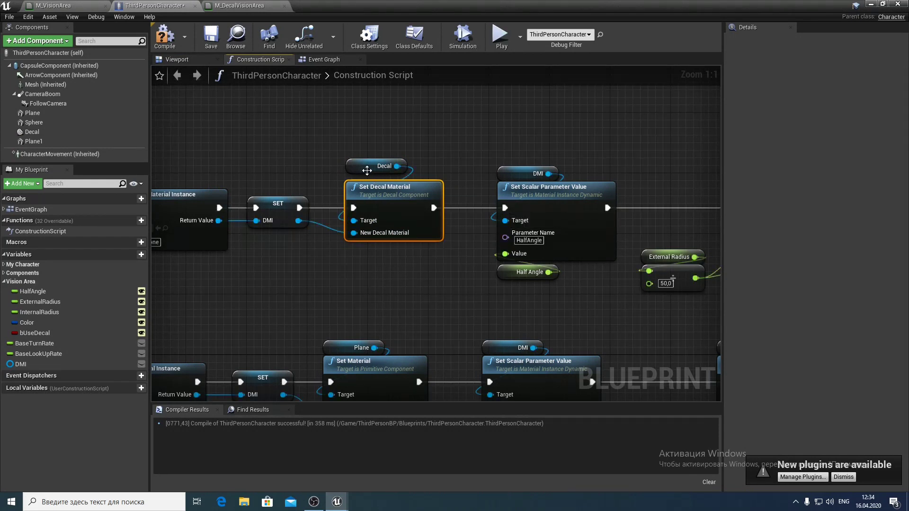
drag(365, 171, 365, 179)
click(483, 146)
- Retarget Set Relative Scale 3D to the Decal, wire radius into Z, set X to 10
right_drag(484, 146, 319, 157)
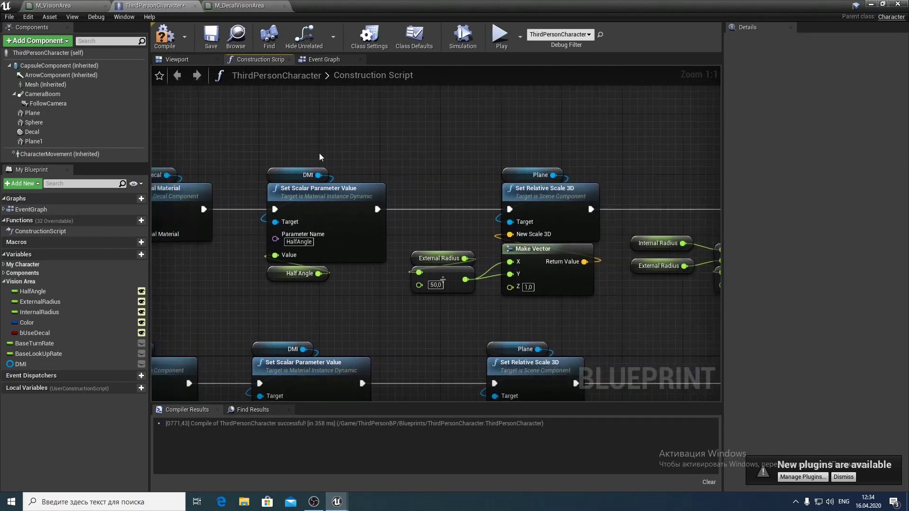
right_drag(304, 246, 220, 222)
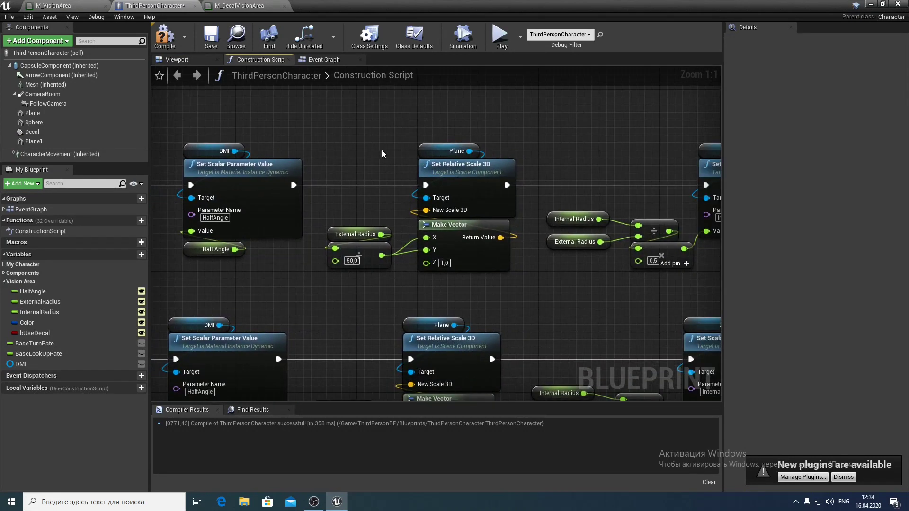
drag(32, 132, 424, 152)
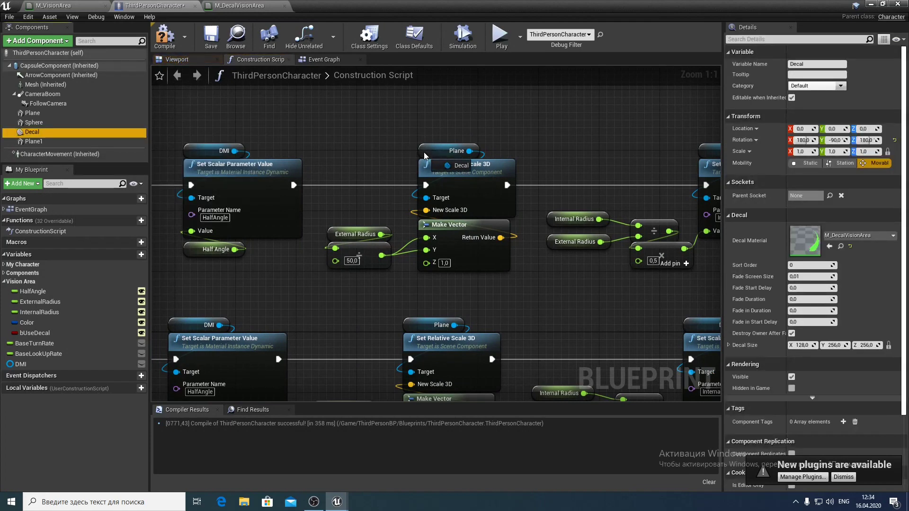
right_drag(365, 162, 337, 140)
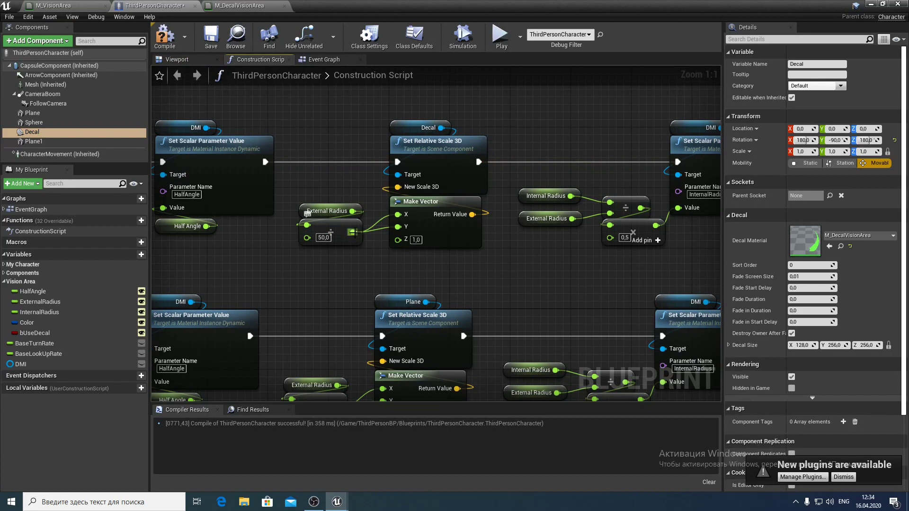
drag(353, 232, 398, 240)
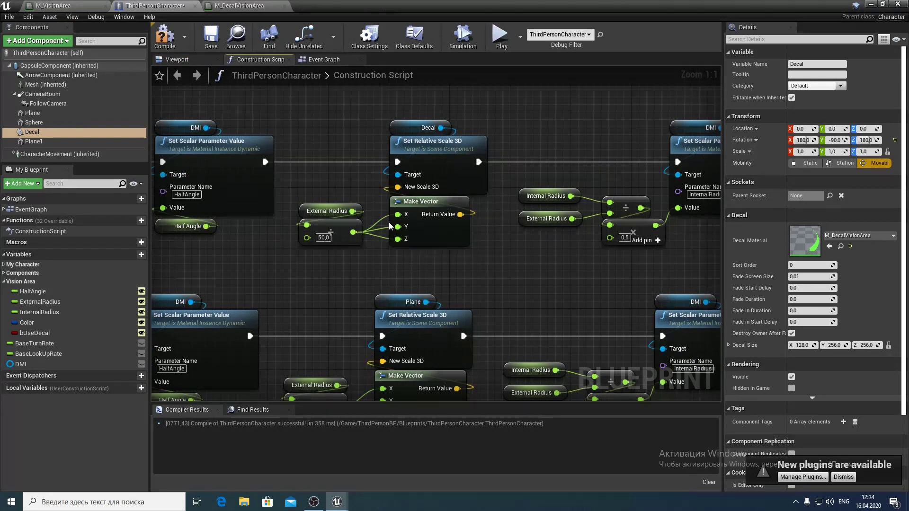
right_click(384, 218)
click(407, 226)
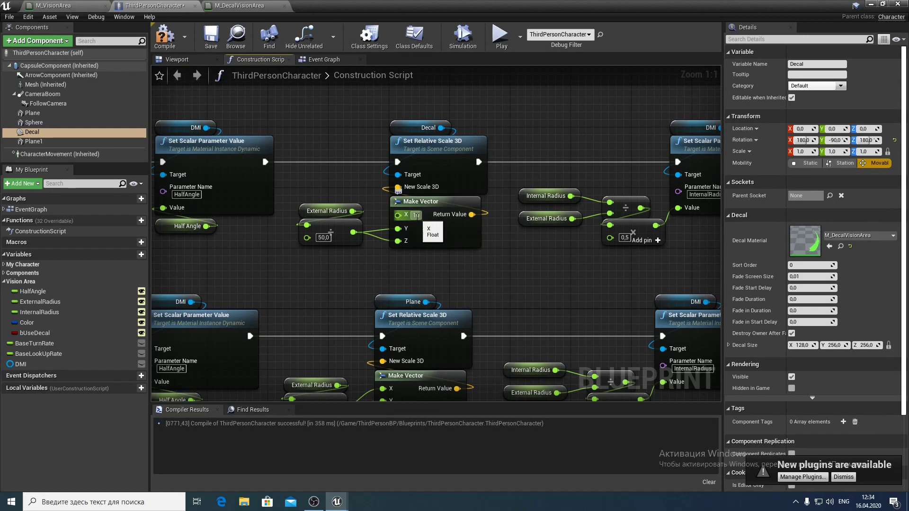
key(Return)
- Set the External Radius divide node's divisor to 256 and compile
right_drag(299, 189, 345, 208)
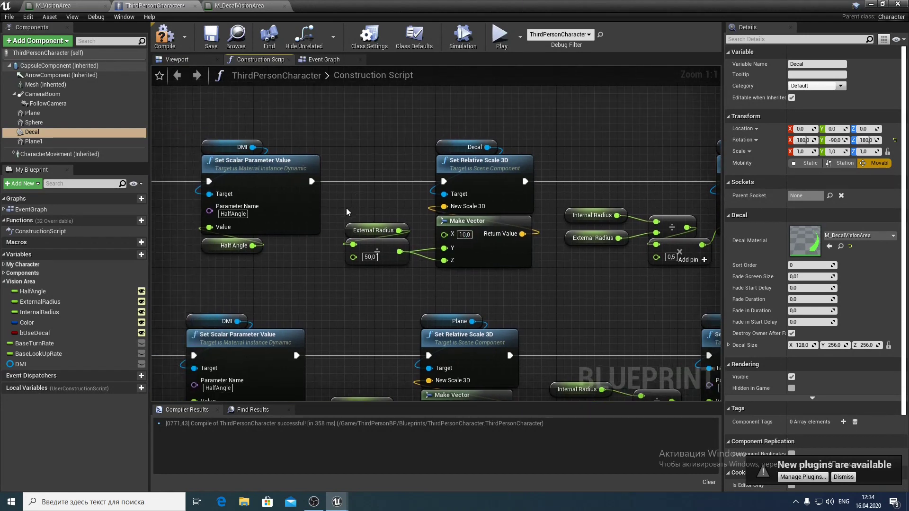
drag(345, 208, 370, 278)
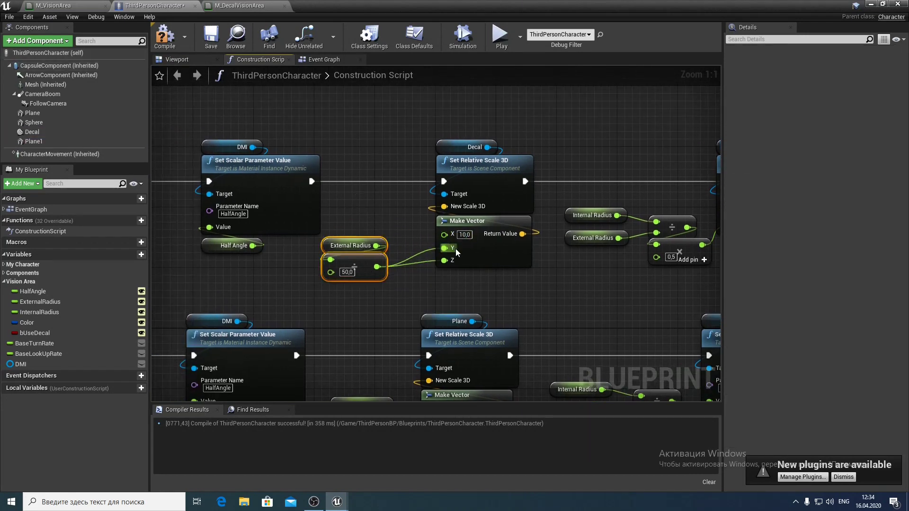
click(346, 272)
text(256)
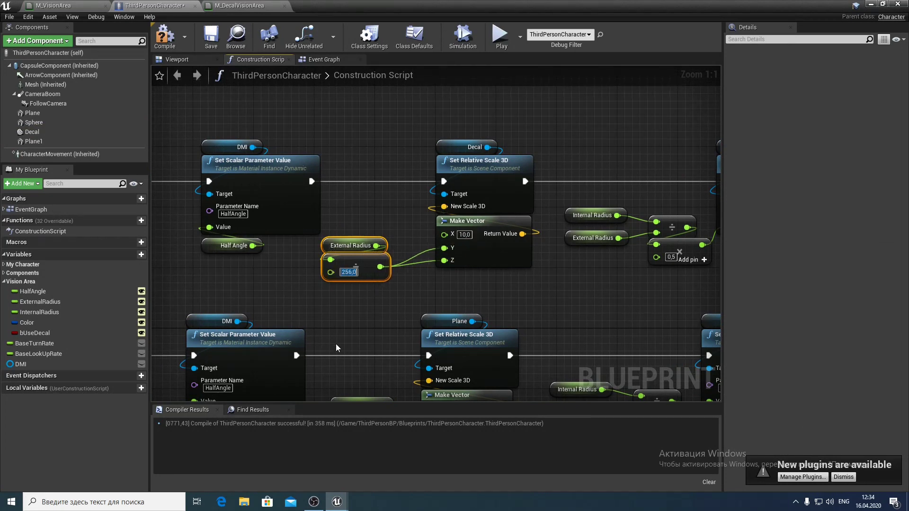
key(Return)
right_drag(410, 329, 310, 303)
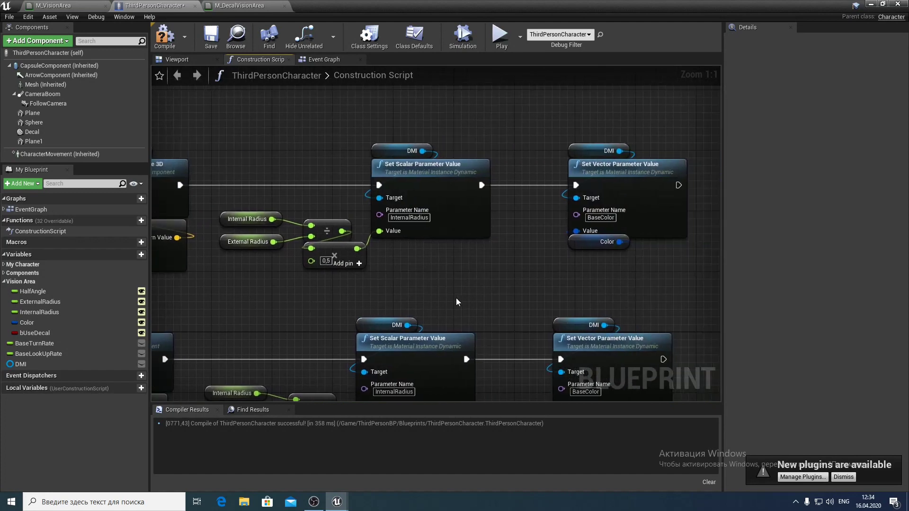
scroll(456, 297, up, 2)
scroll(448, 294, down, 3)
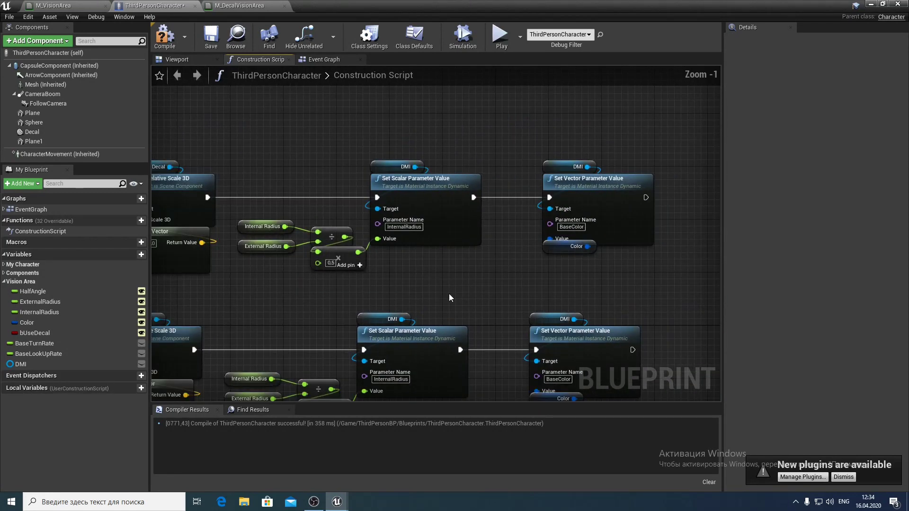
click(167, 30)
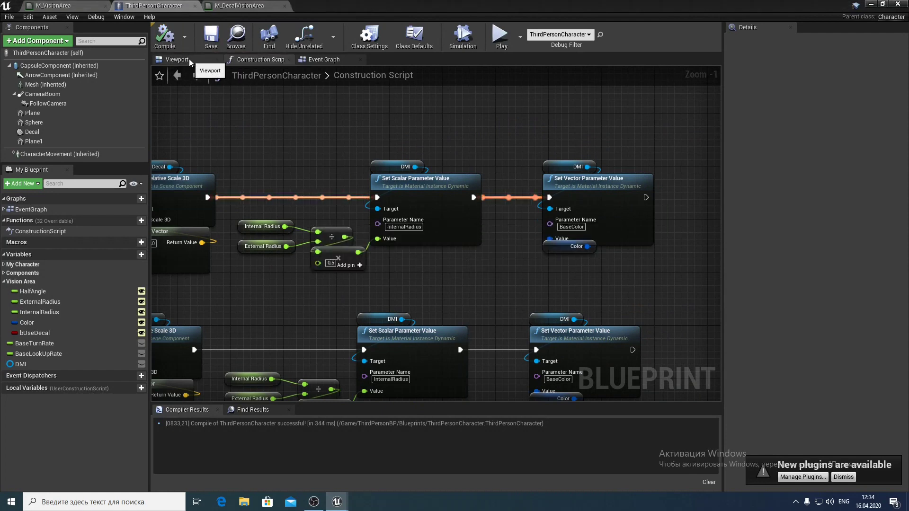
- Move the Sphere component to X location 50
click(189, 58)
mouse_move(268, 104)
right_down()
mouse_move(517, 178)
mouse_move(597, 187)
mouse_move(558, 199)
right_up()
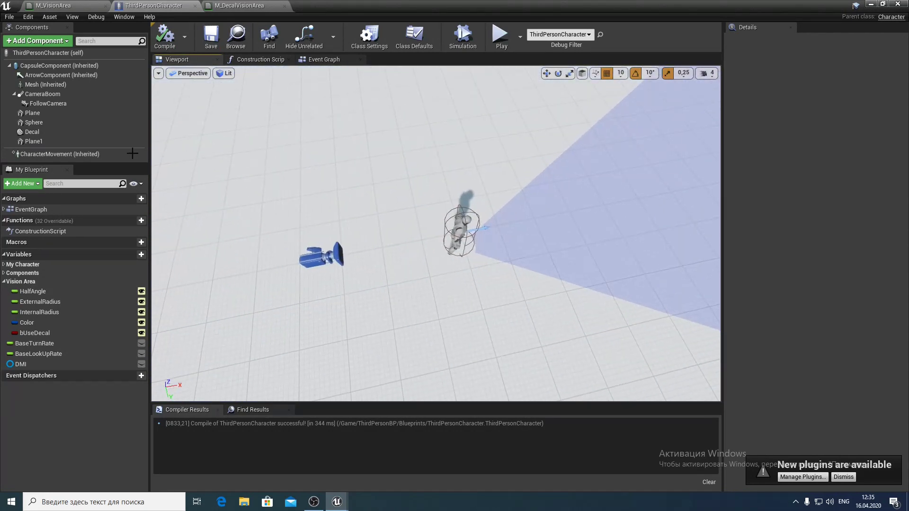
click(52, 124)
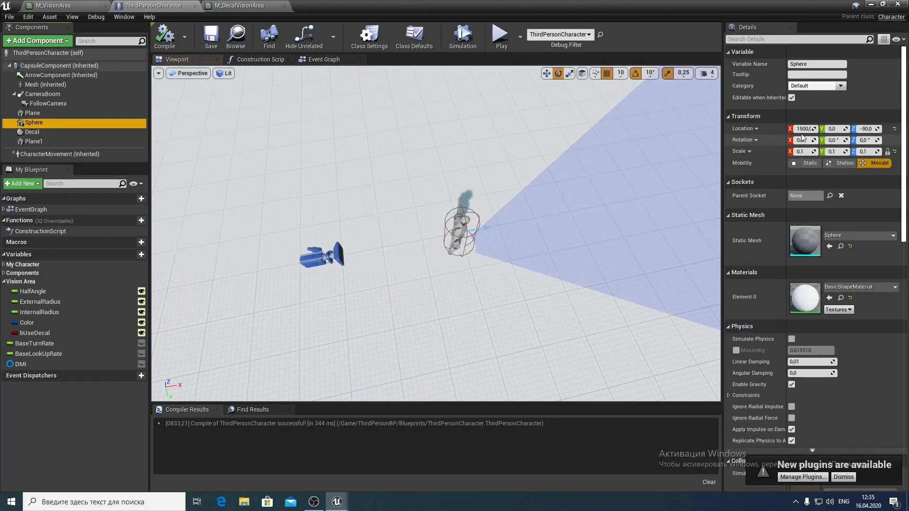
click(803, 128)
text(50)
key(Return)
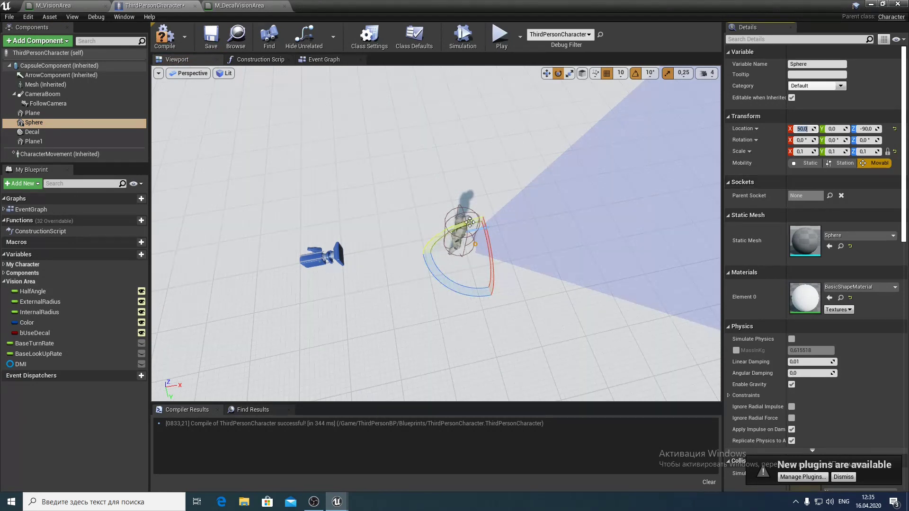
- Delete the Plane1 and Sphere components, then compile and save the blueprint
click(92, 144)
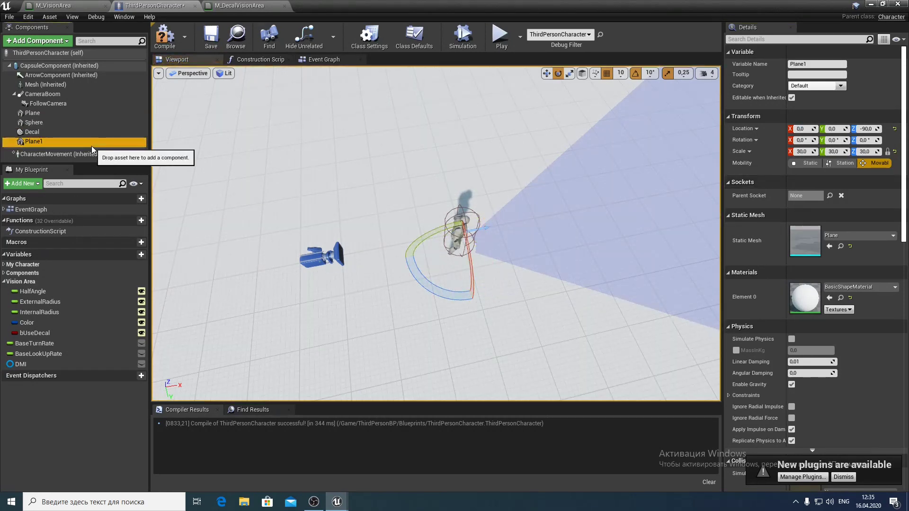
key(Delete)
click(68, 122)
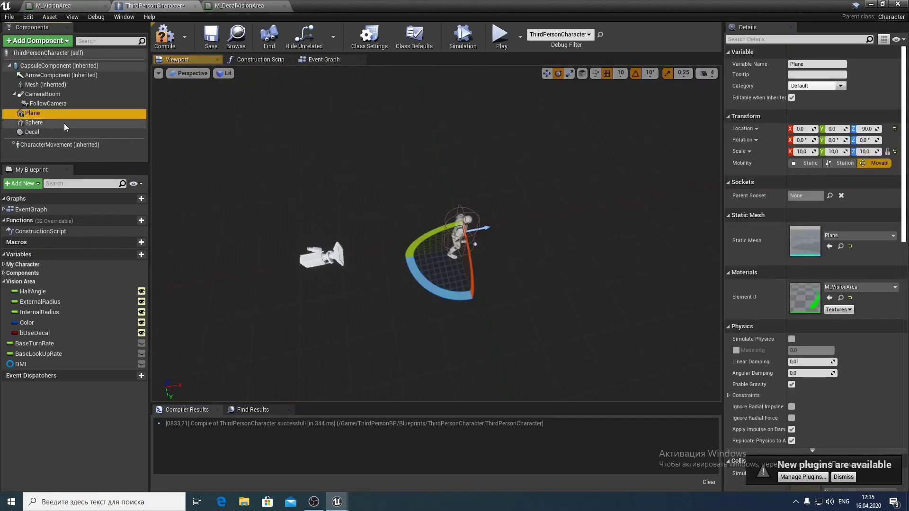
key(Delete)
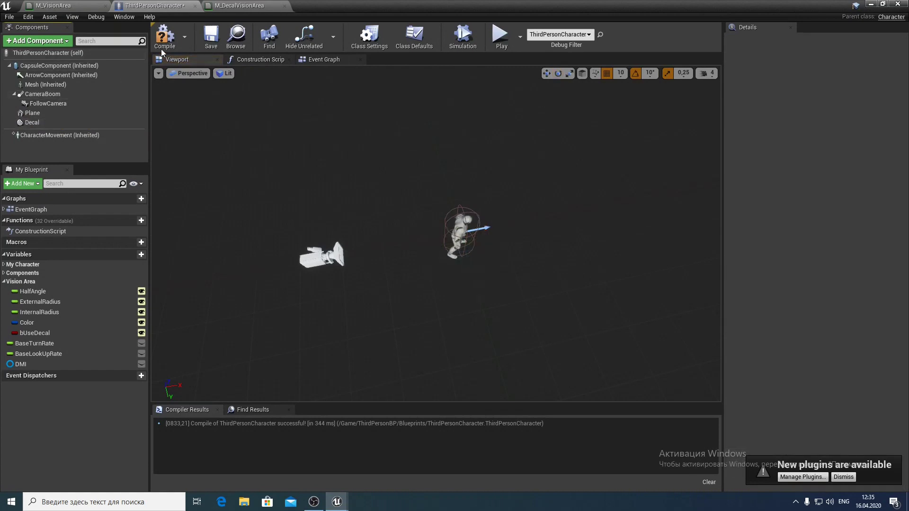
click(164, 38)
click(205, 44)
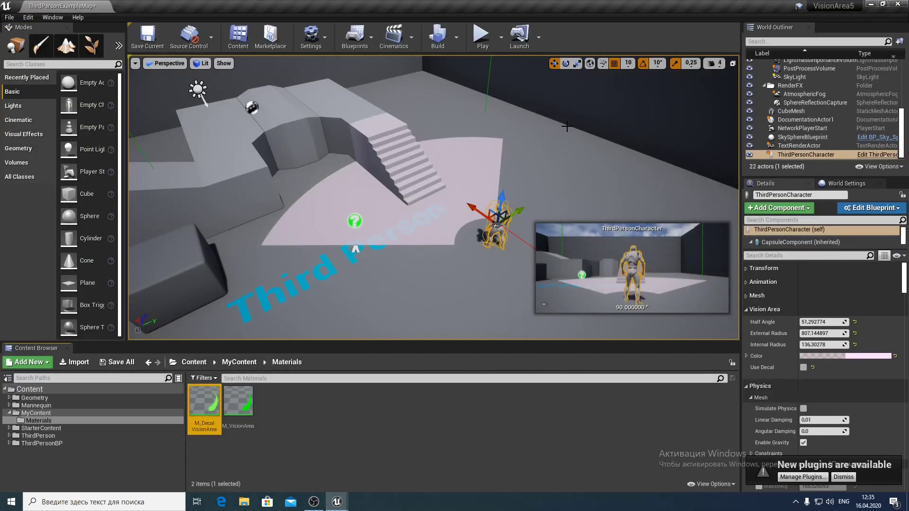
- Narrow the level character's Half Angle to about 28.8 and tick Use Decal
drag(566, 126, 582, 94)
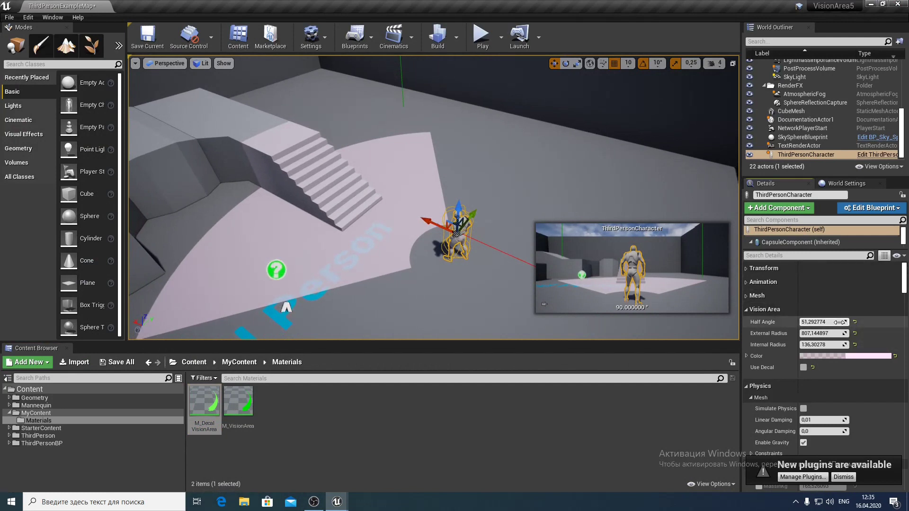
mouse_move(840, 322)
mouse_down()
mouse_move(804, 322)
mouse_move(851, 333)
mouse_move(847, 345)
mouse_move(820, 351)
mouse_up()
click(803, 368)
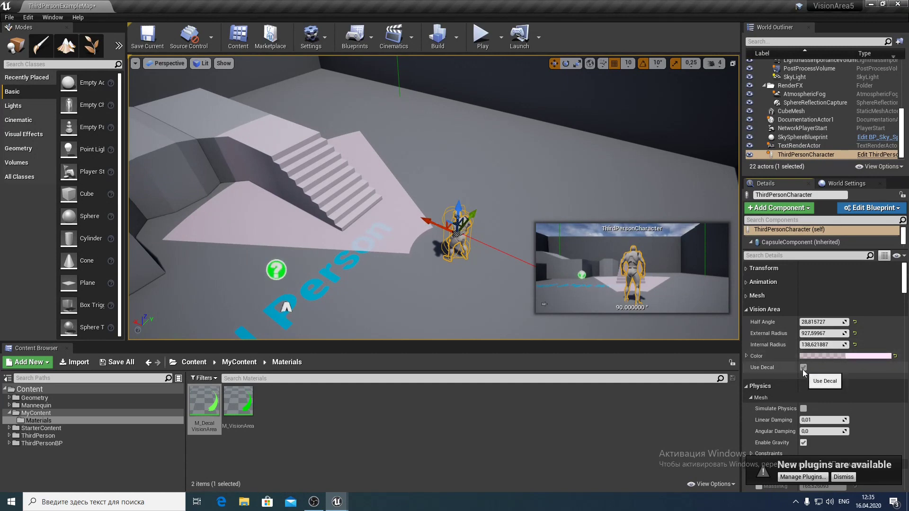
key(alt+Tab)
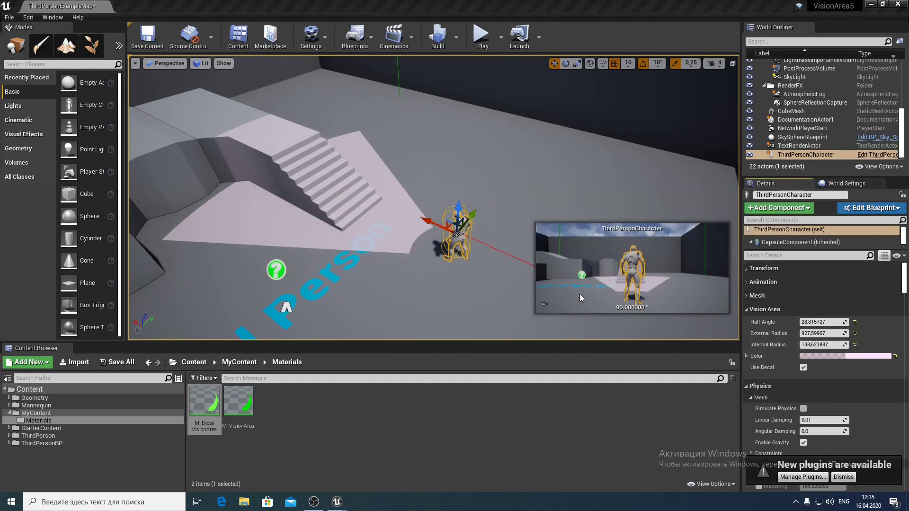
- Add a Branch after Construction Script with bUseDecal as its Condition
click(258, 59)
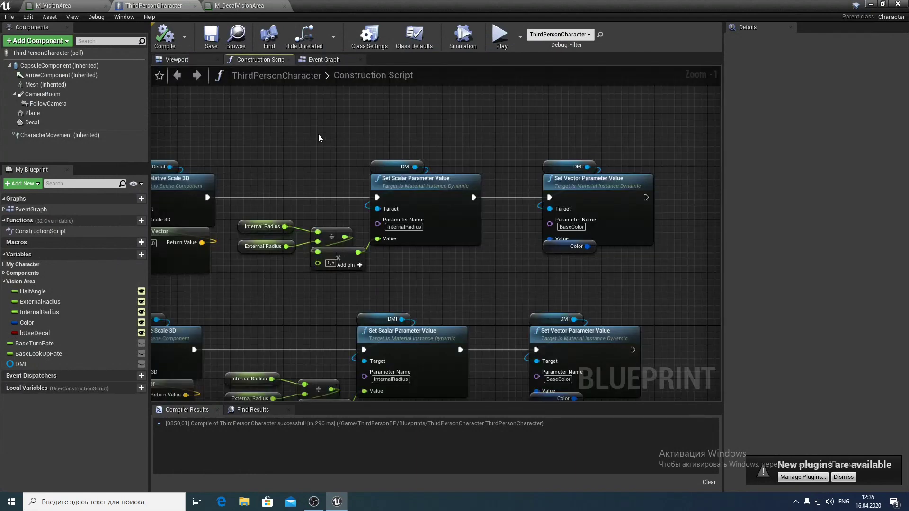
right_drag(297, 149, 467, 146)
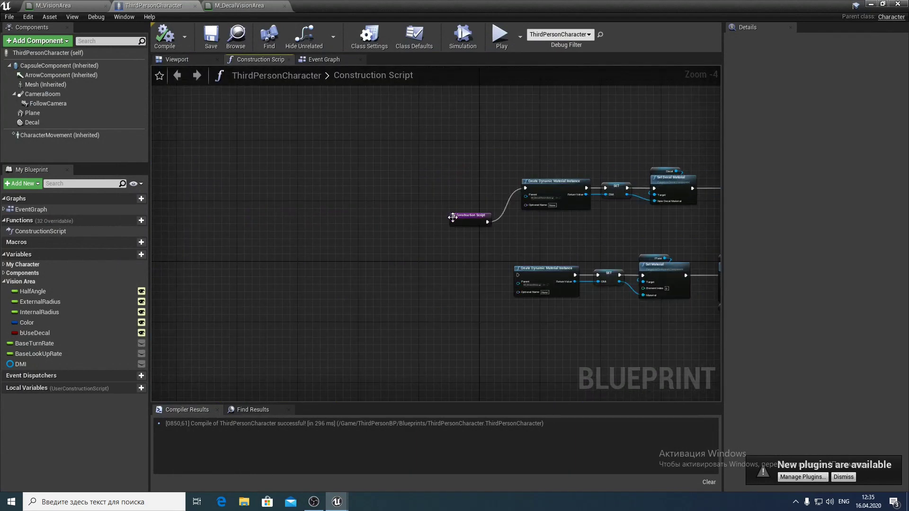
mouse_move(476, 221)
mouse_down()
mouse_move(280, 234)
mouse_move(331, 234)
mouse_up()
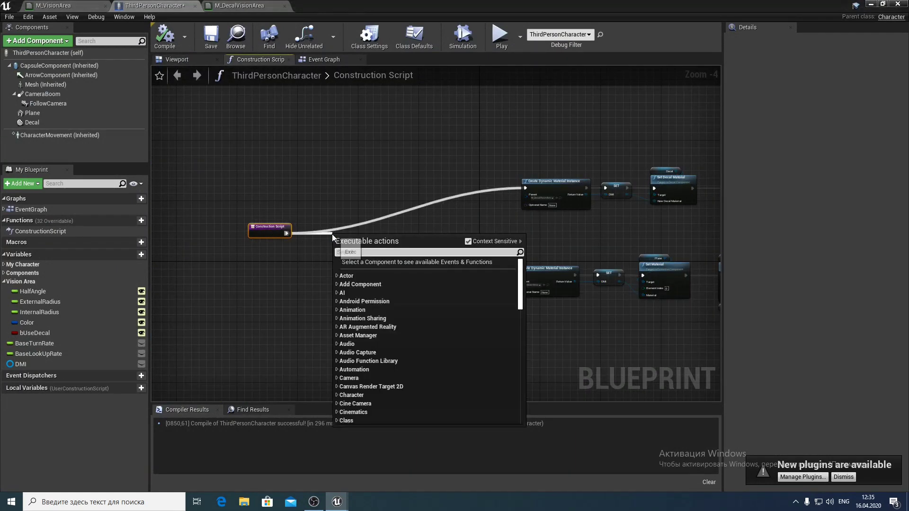
text(if)
key(Return)
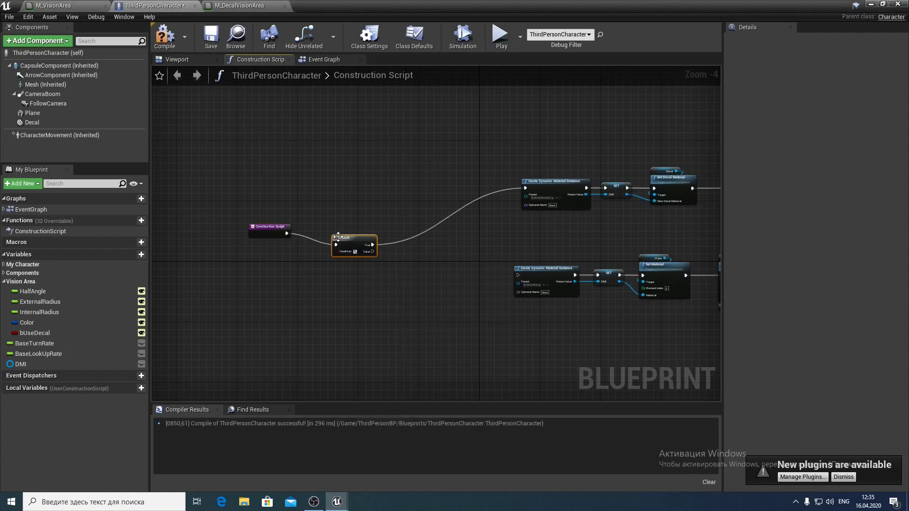
drag(260, 228, 252, 236)
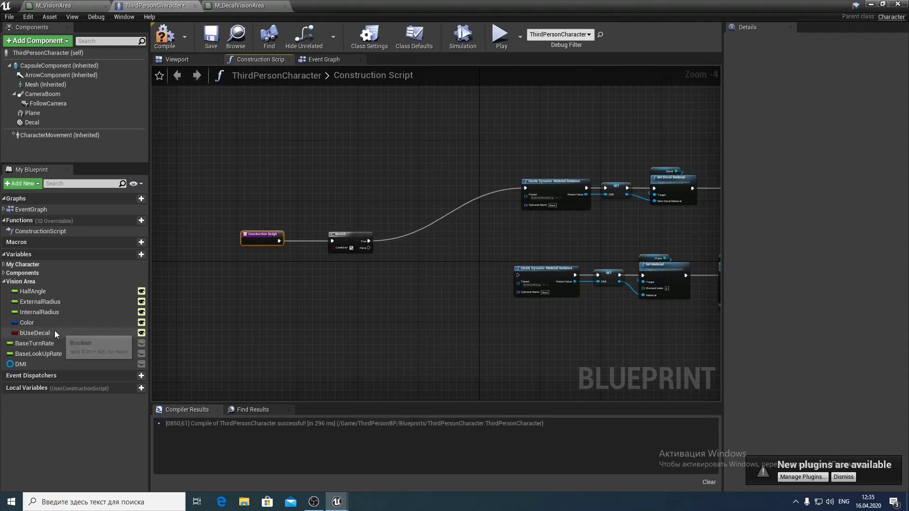
drag(55, 332, 332, 254)
scroll(317, 280, up, 2)
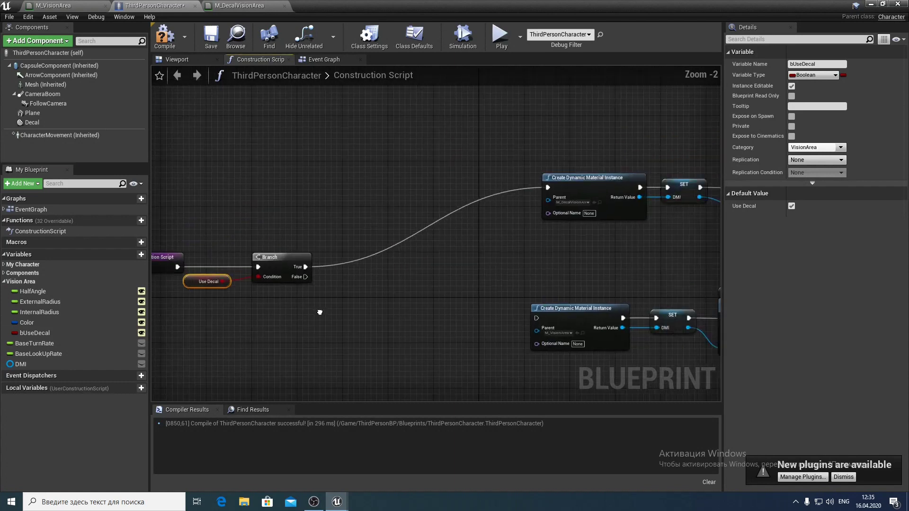
- Create chained Set Visibility nodes for the Plane and the Decal
mouse_move(48, 116)
mouse_down()
mouse_move(268, 143)
mouse_move(315, 174)
mouse_up()
text(set vi)
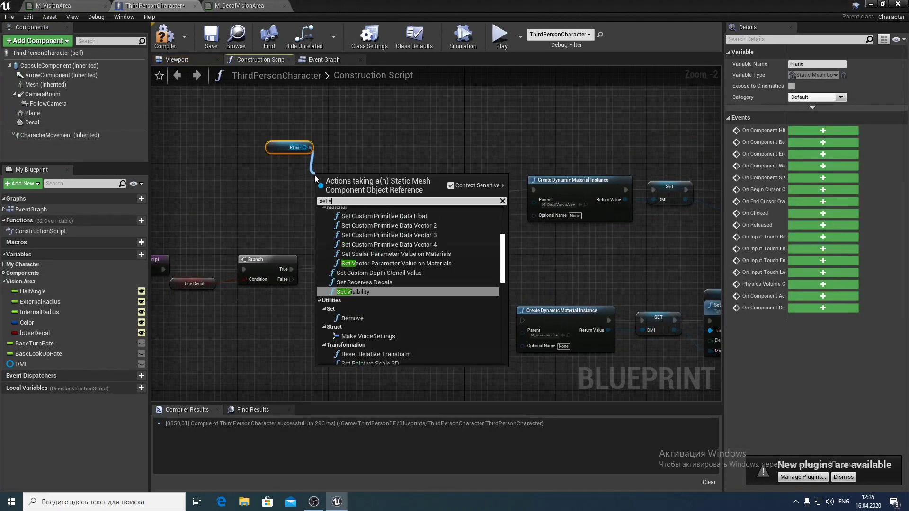
click(338, 233)
drag(362, 203, 308, 181)
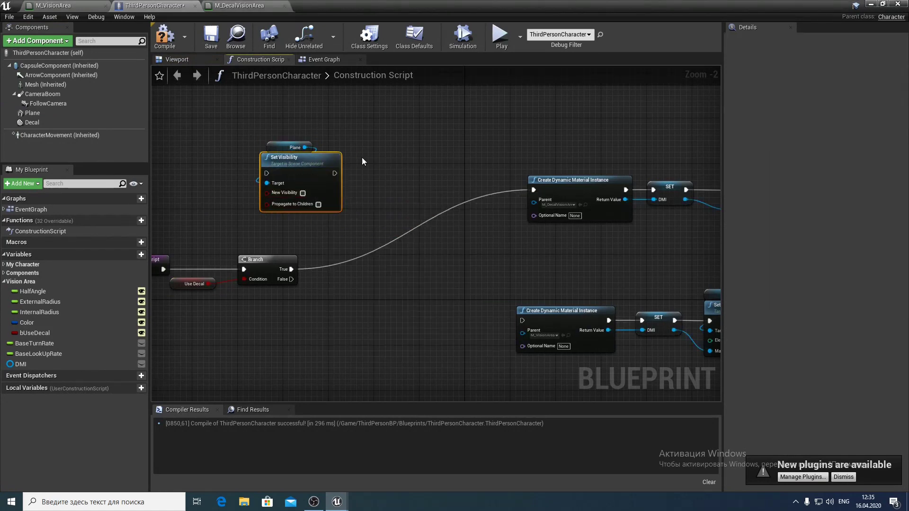
key(ctrl+c)
key(ctrl+v)
mouse_move(379, 169)
mouse_down()
mouse_move(364, 154)
mouse_move(368, 173)
mouse_up()
mouse_move(32, 122)
mouse_down()
mouse_move(364, 176)
mouse_move(372, 148)
mouse_up()
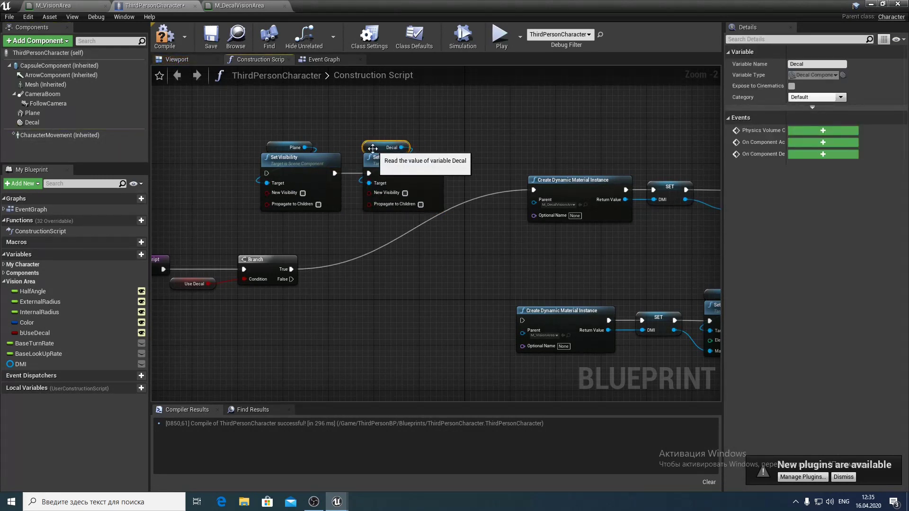
- Duplicate the visibility group, wire Branch True and False, and make Plane visible on False
drag(255, 135, 450, 216)
drag(389, 161, 457, 178)
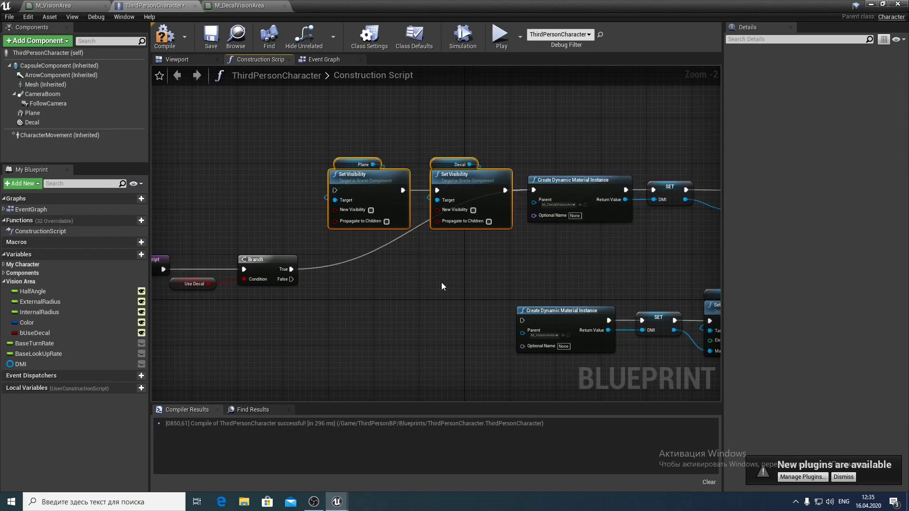
key(ctrl+c)
key(ctrl+v)
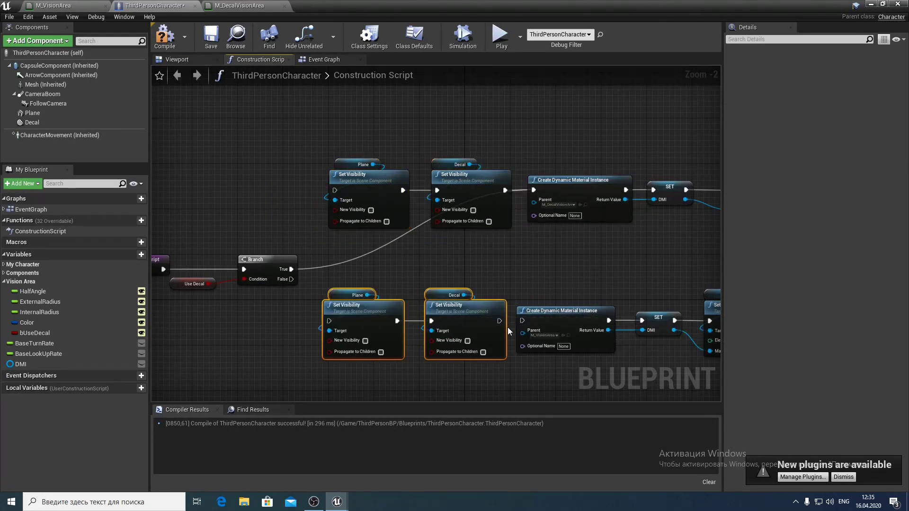
drag(291, 279, 332, 322)
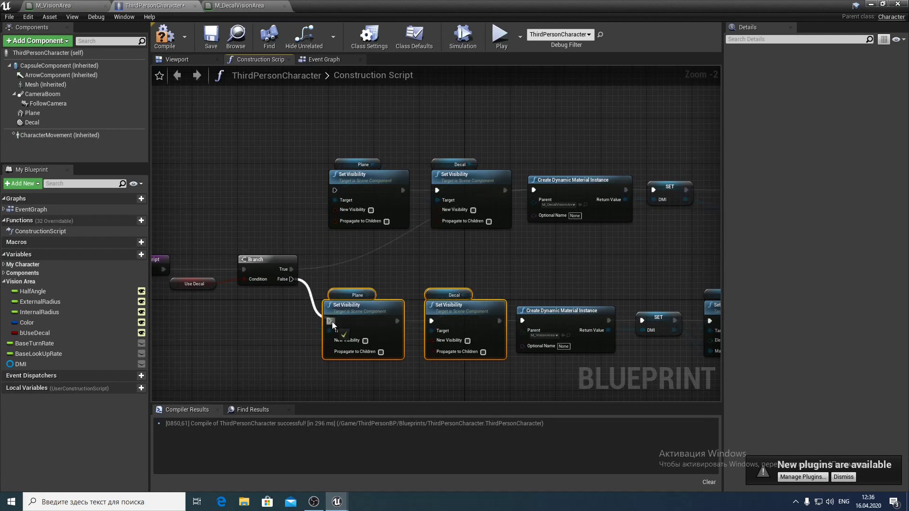
drag(292, 269, 337, 189)
mouse_move(389, 262)
right_down()
mouse_move(327, 212)
mouse_move(384, 221)
right_up()
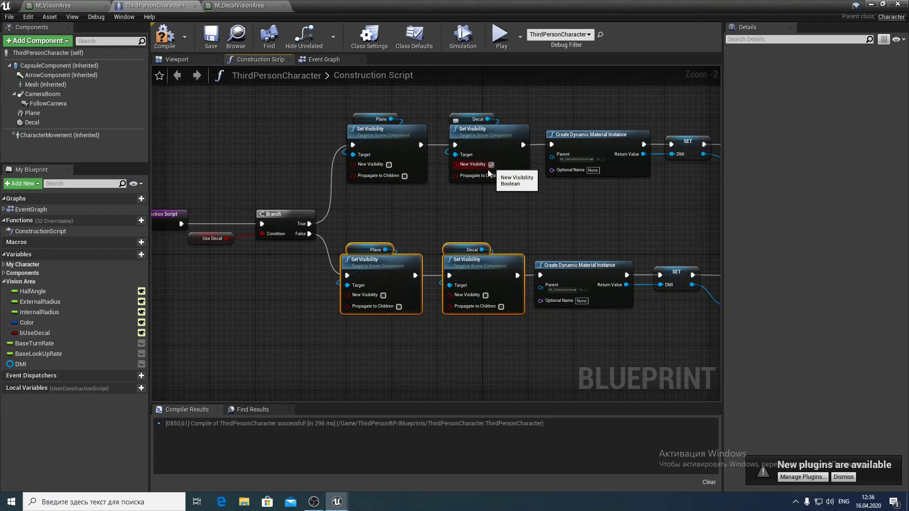
mouse_move(454, 204)
right_down()
mouse_move(437, 162)
mouse_move(349, 186)
right_up()
click(367, 253)
click(401, 182)
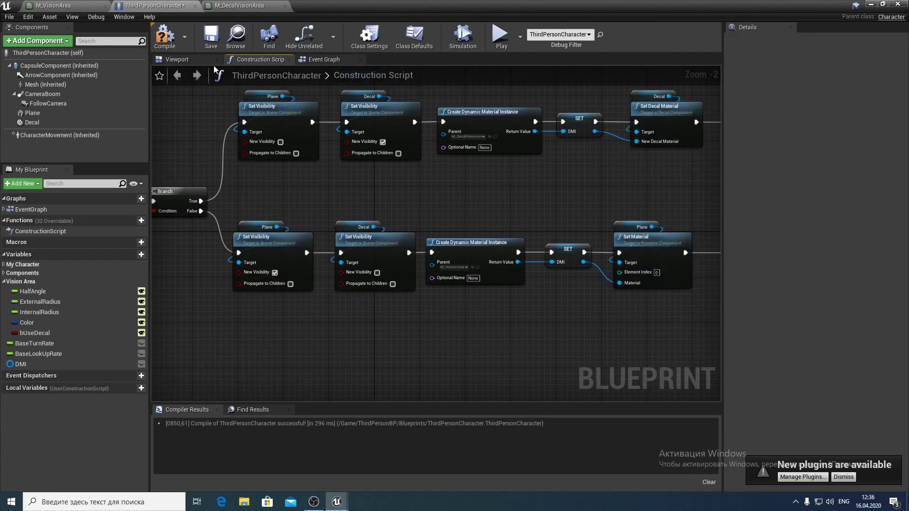
- Compile and save the character blueprint, then enable Use Decal in the level
click(164, 36)
click(206, 38)
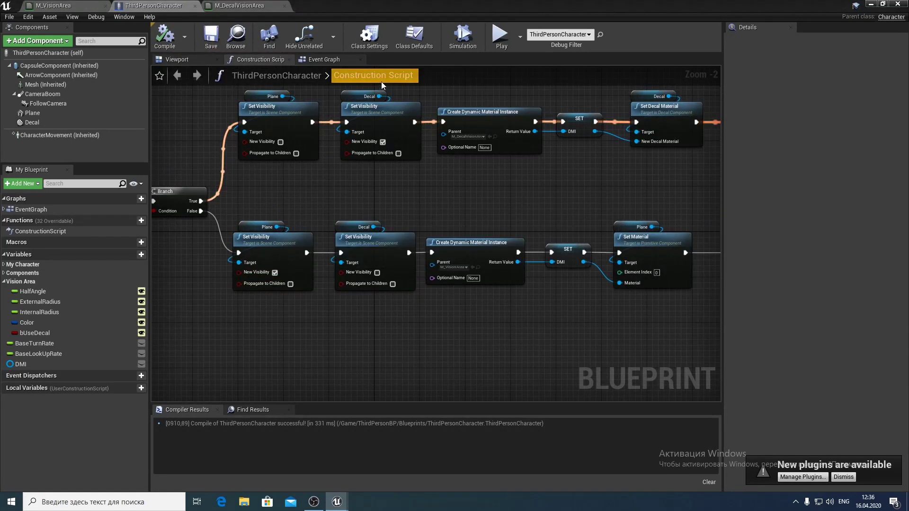
click(870, 3)
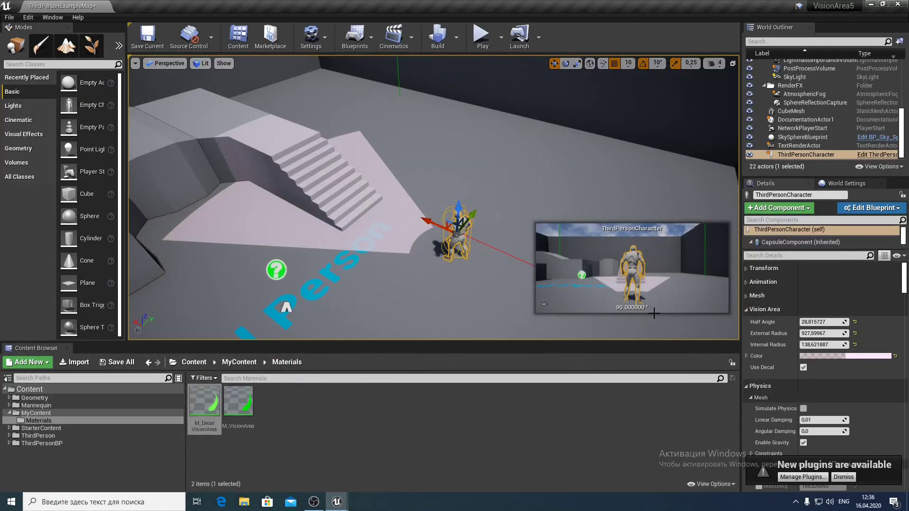
click(805, 367)
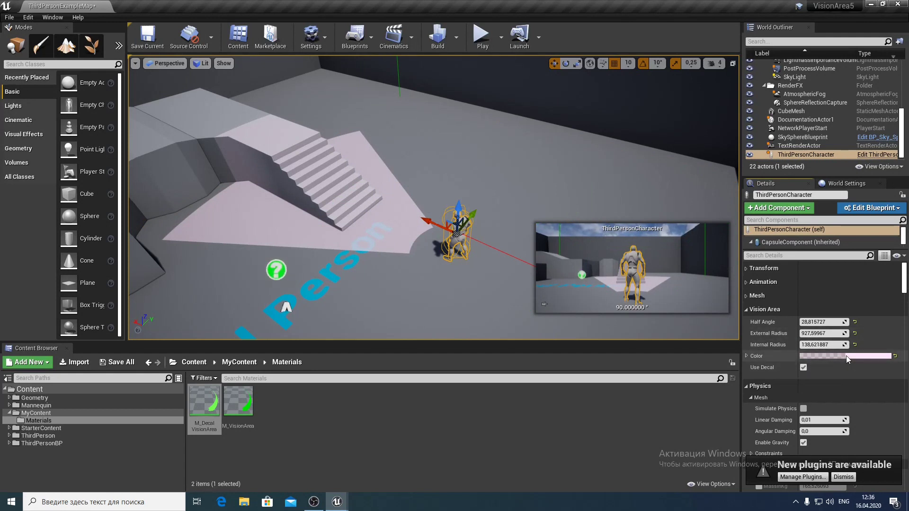
- Reset Half Angle, External Radius and Internal Radius to defaults (31.56365, 1500, 50)
click(855, 322)
click(855, 333)
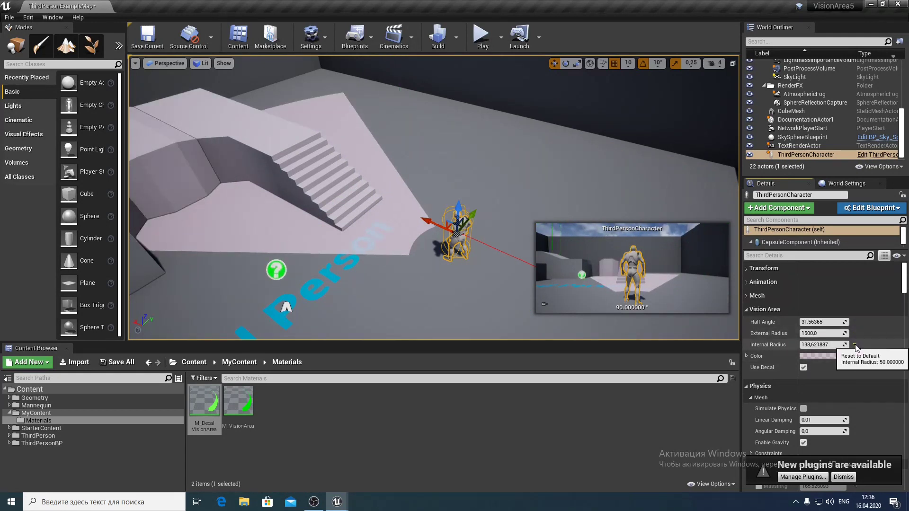
click(855, 345)
right_drag(426, 199, 454, 189)
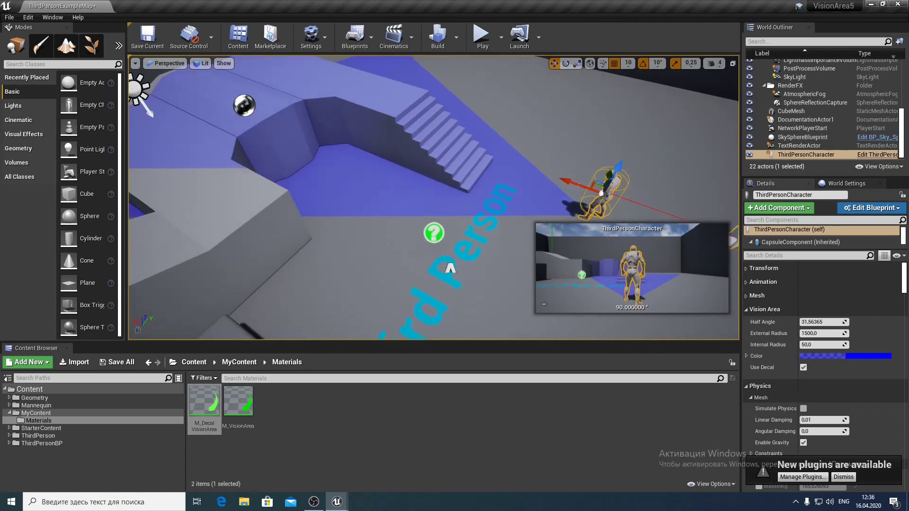
- Play the level and run the character forward and toward the stairs, watching the blue decal cone
click(481, 35)
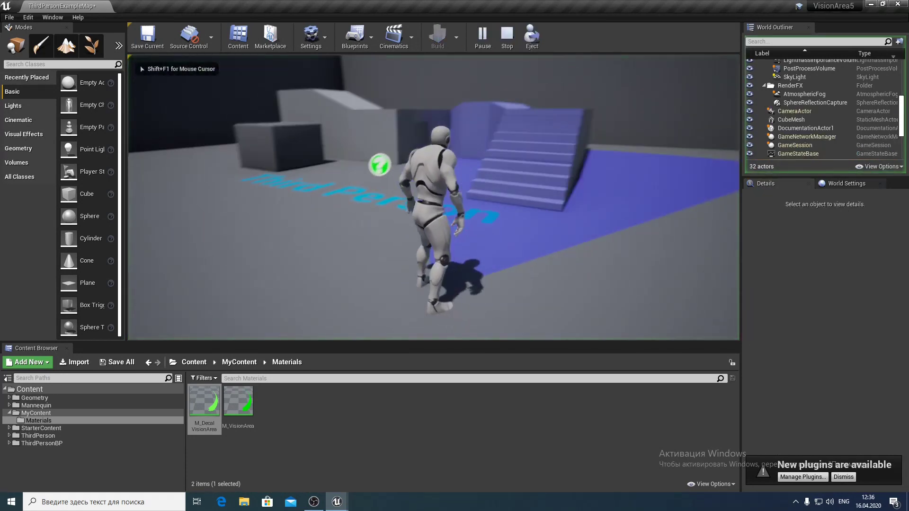
key(w)
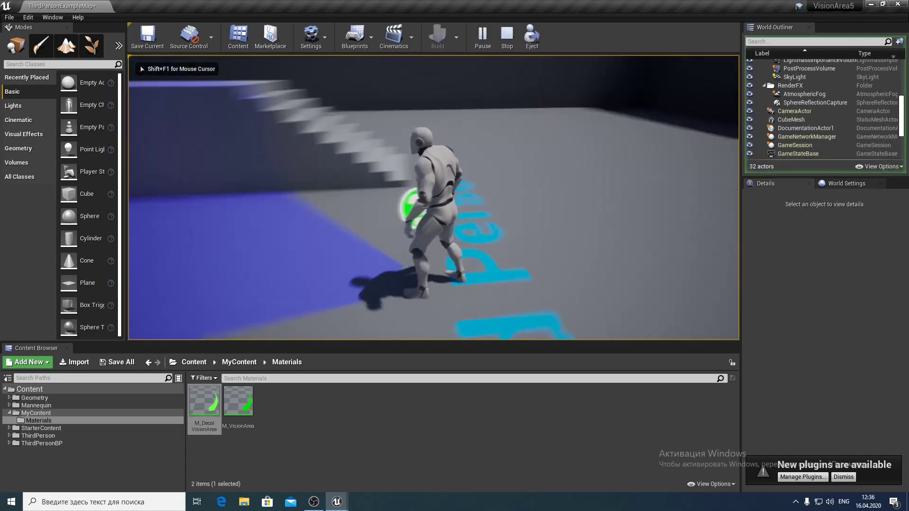
key(w)
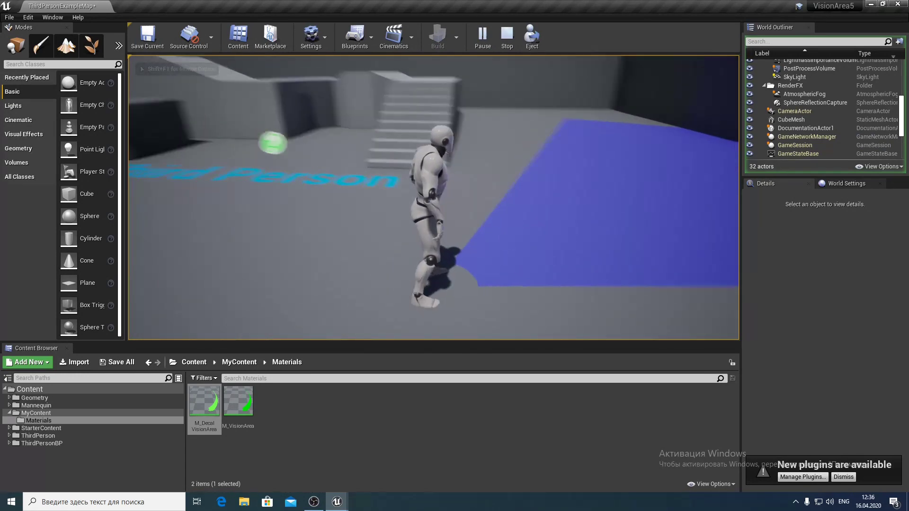
key(w)
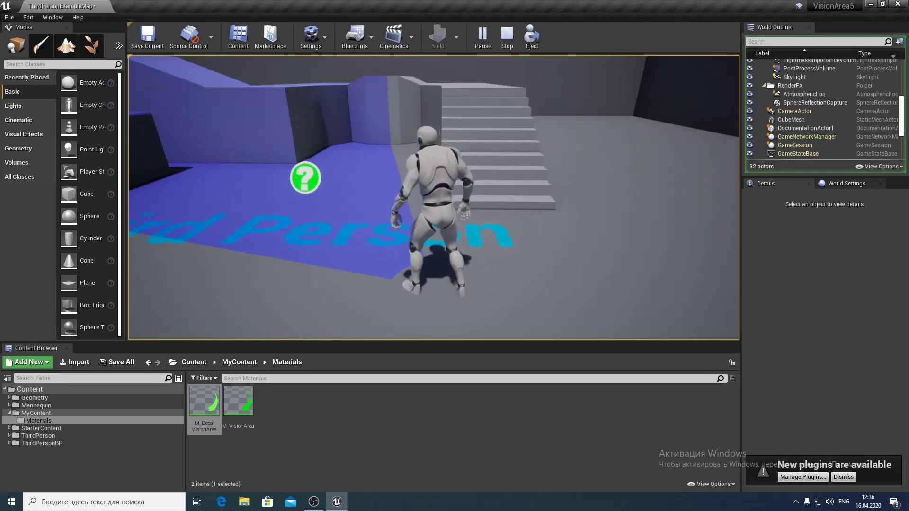